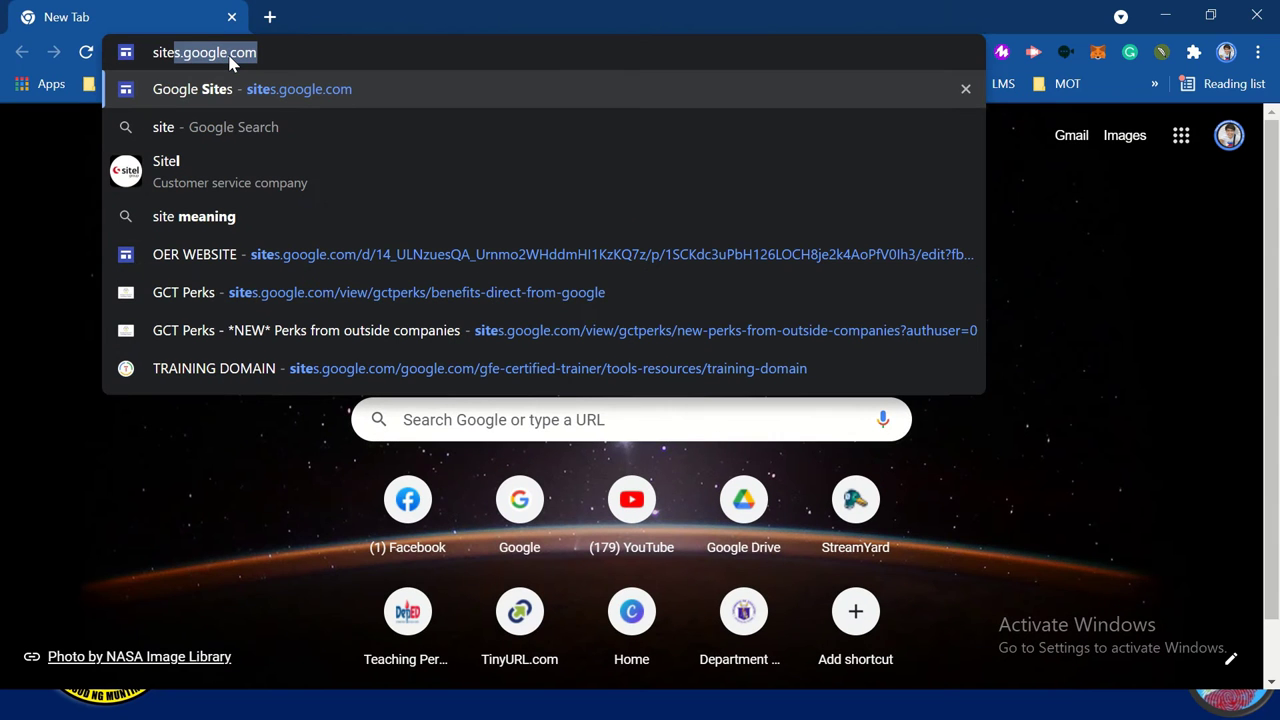
Go to sites.google.com and create a new blank site.
key(Return)
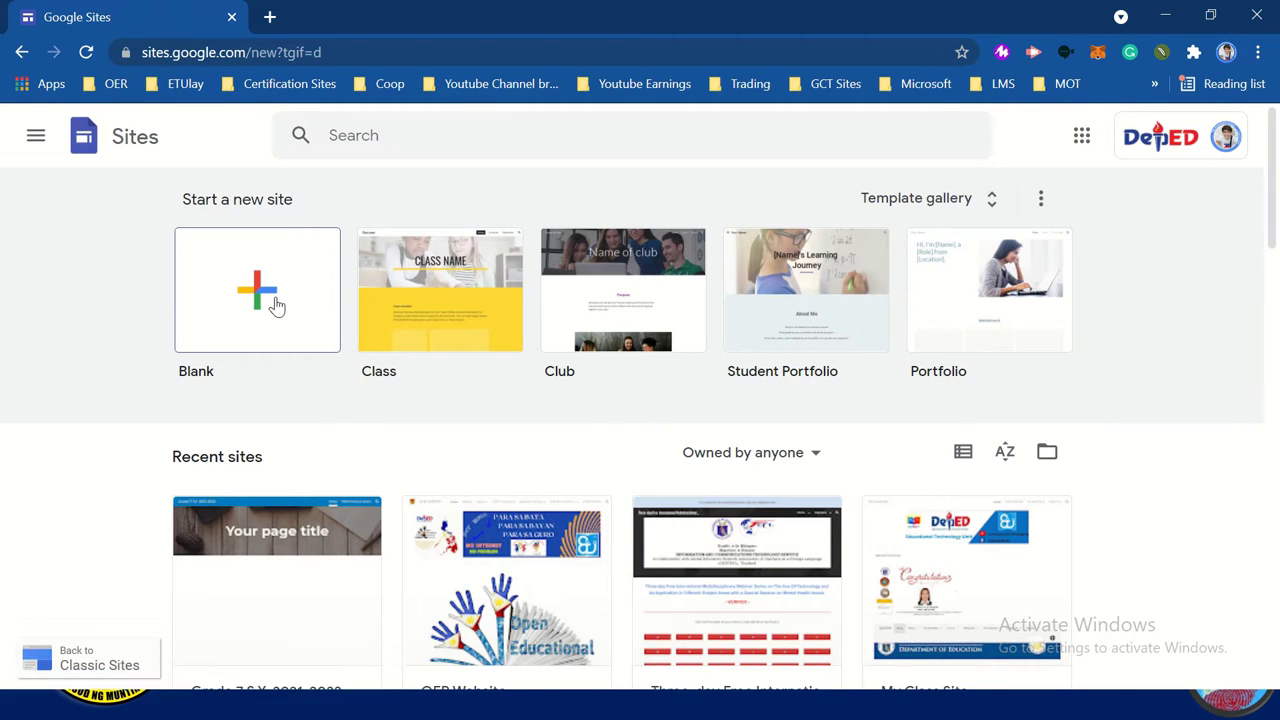
click(277, 305)
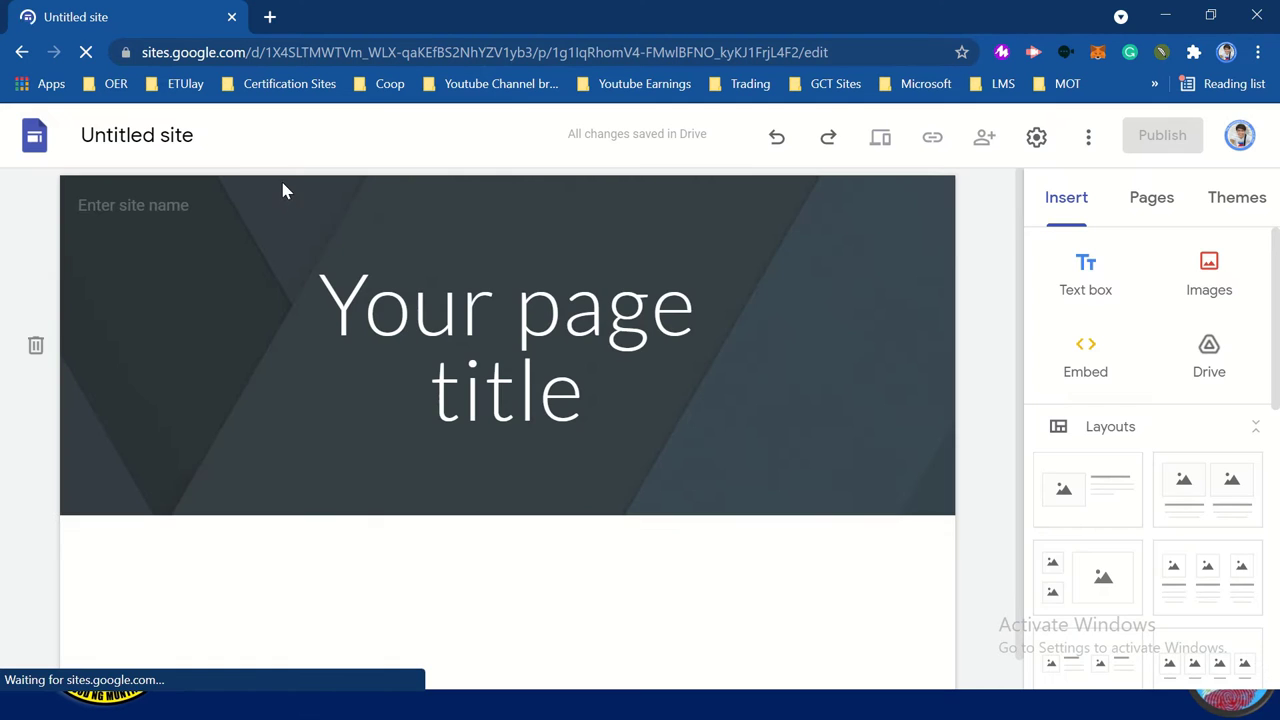
Name the site document "MNHS Tunasan Annex".
drag(189, 133, 72, 134)
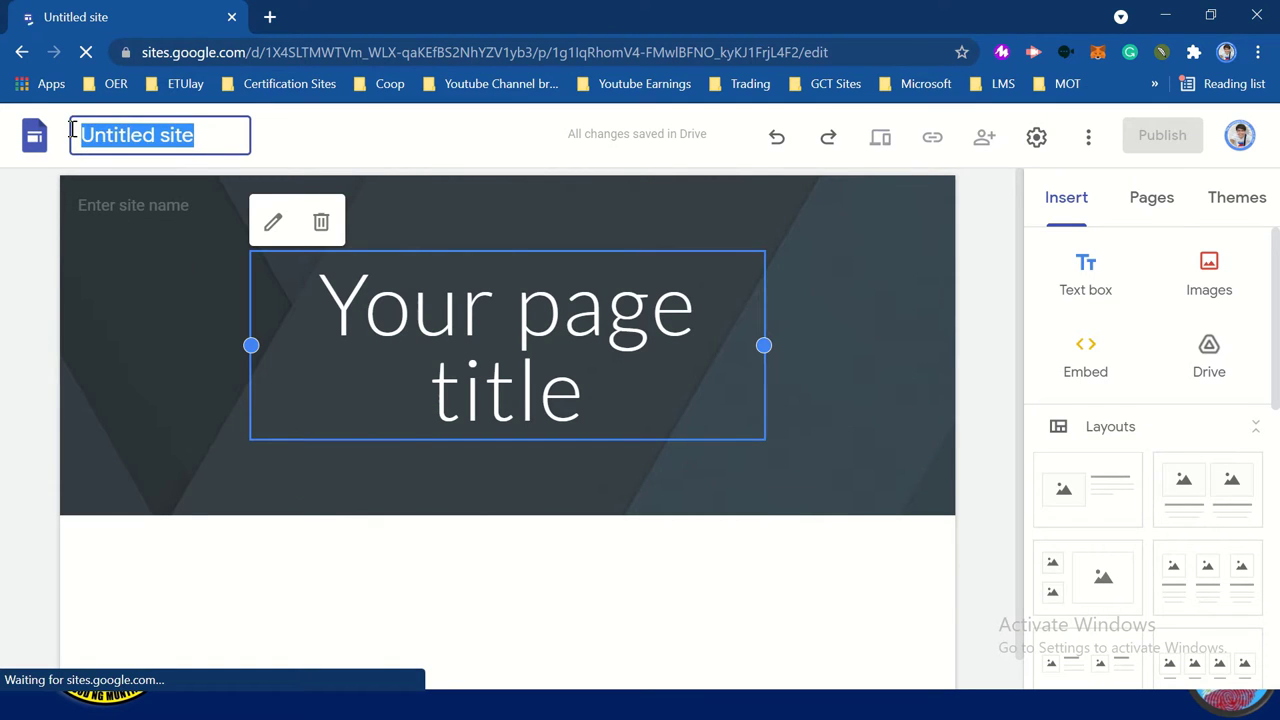
key(alt+Tab)
key(alt+Tab)
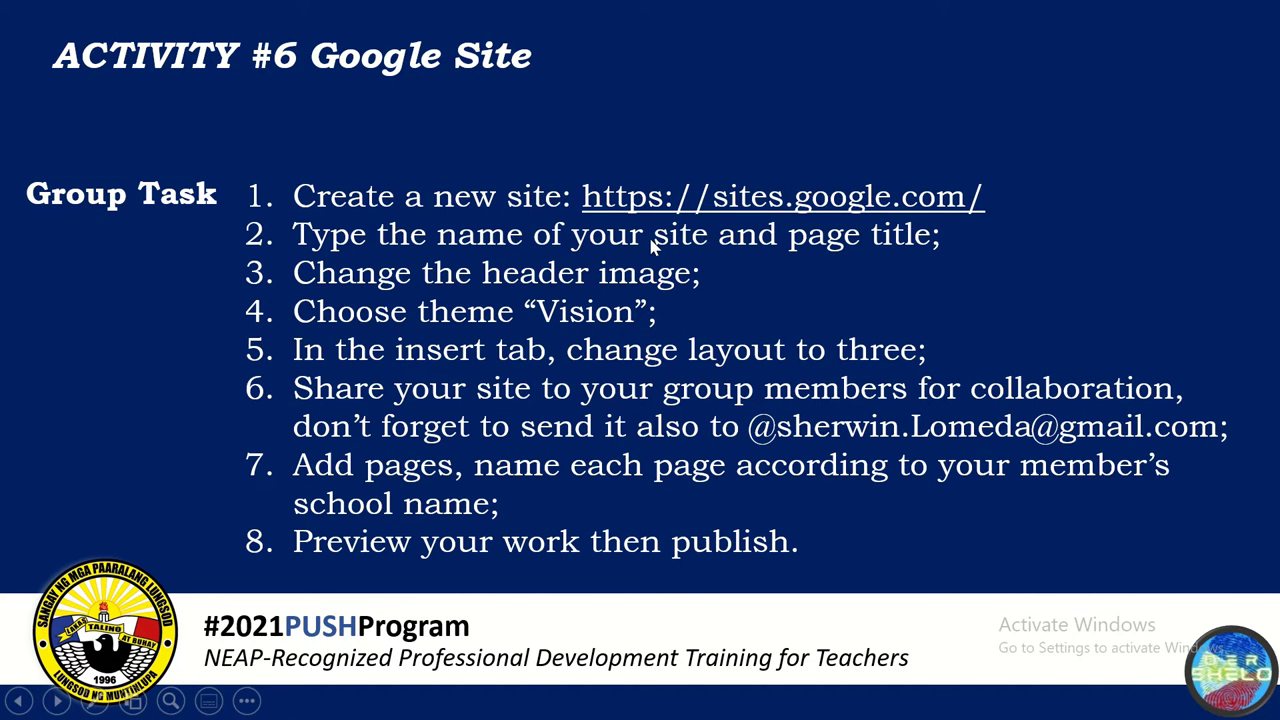
key(alt+Tab)
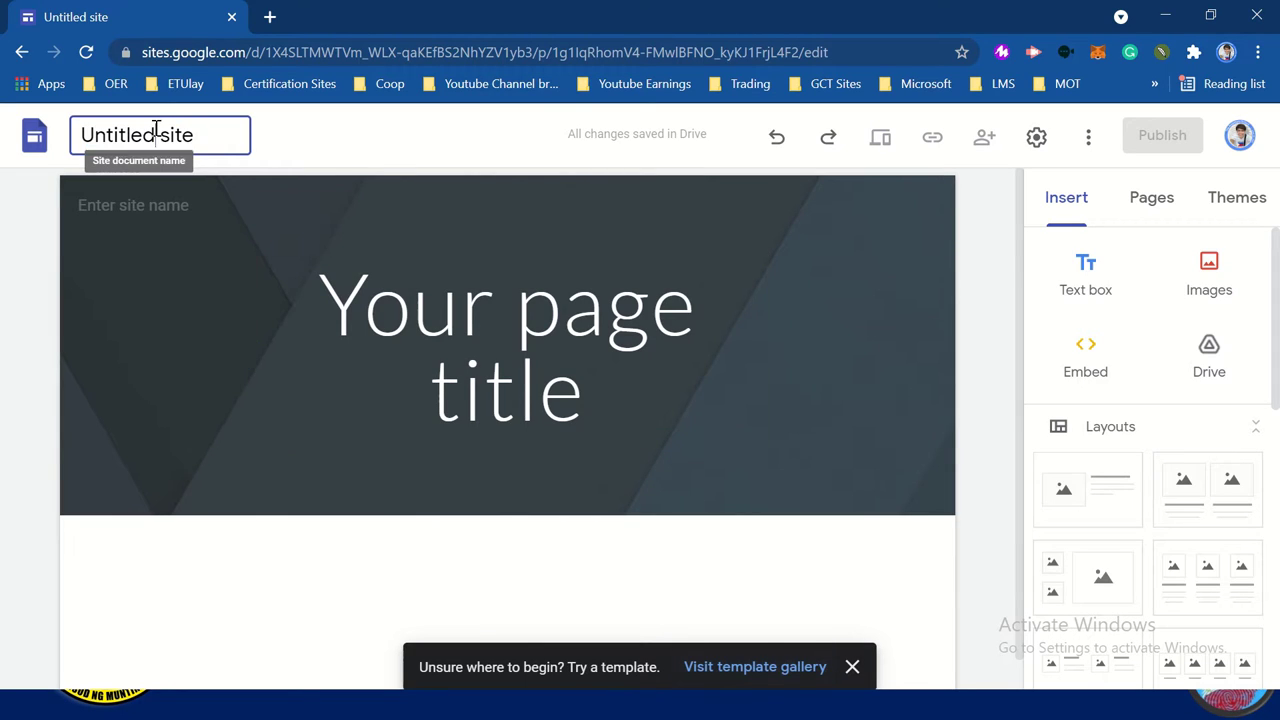
key(ctrl+a)
text(M)
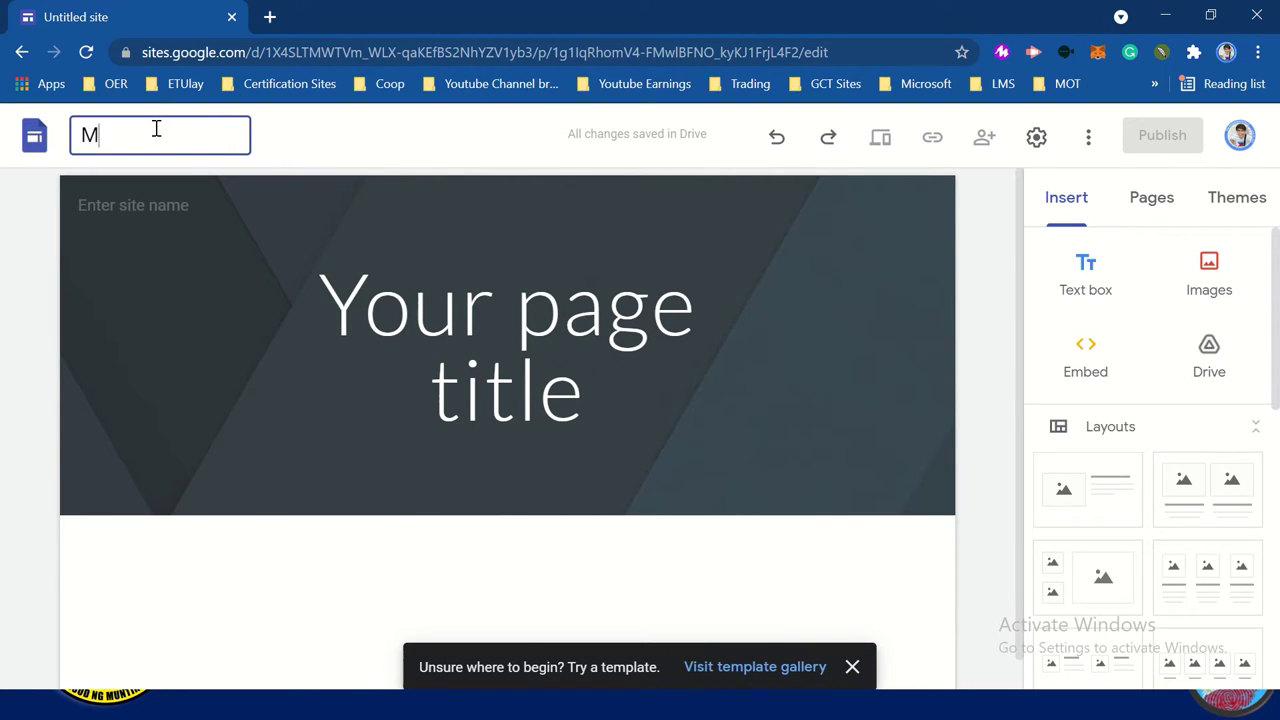
text(NHS Tan)
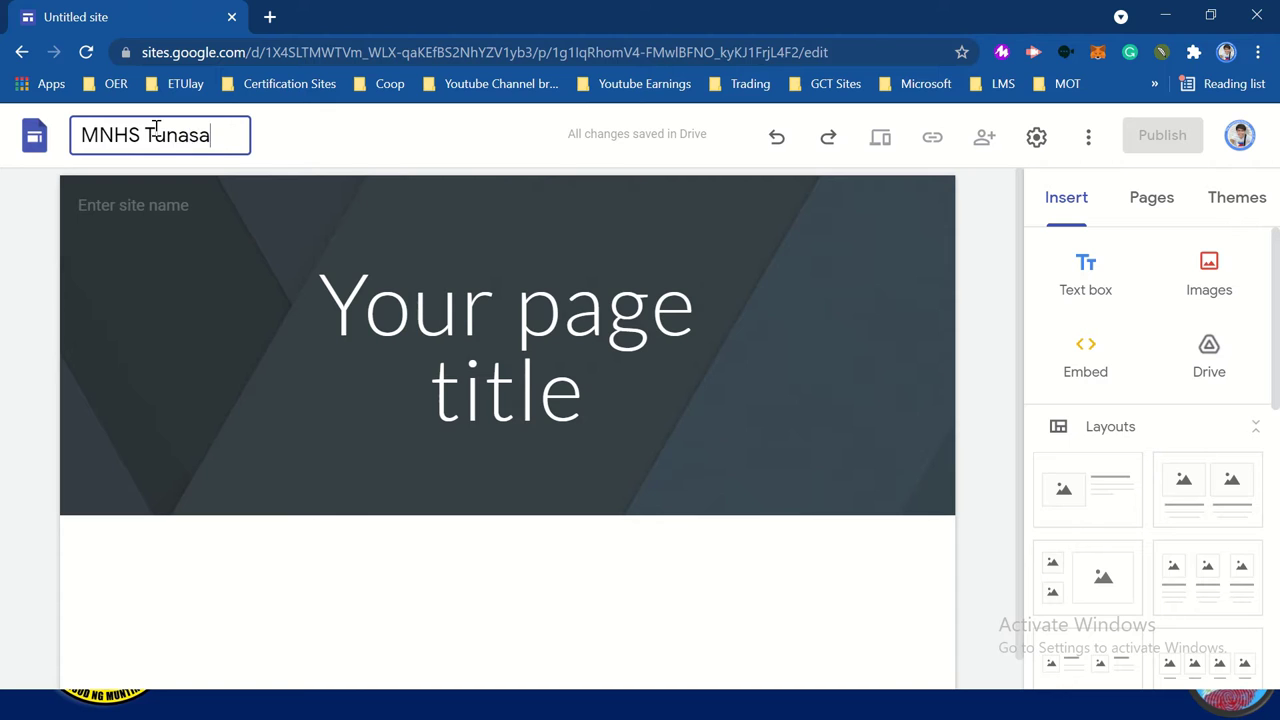
text(asan Annex)
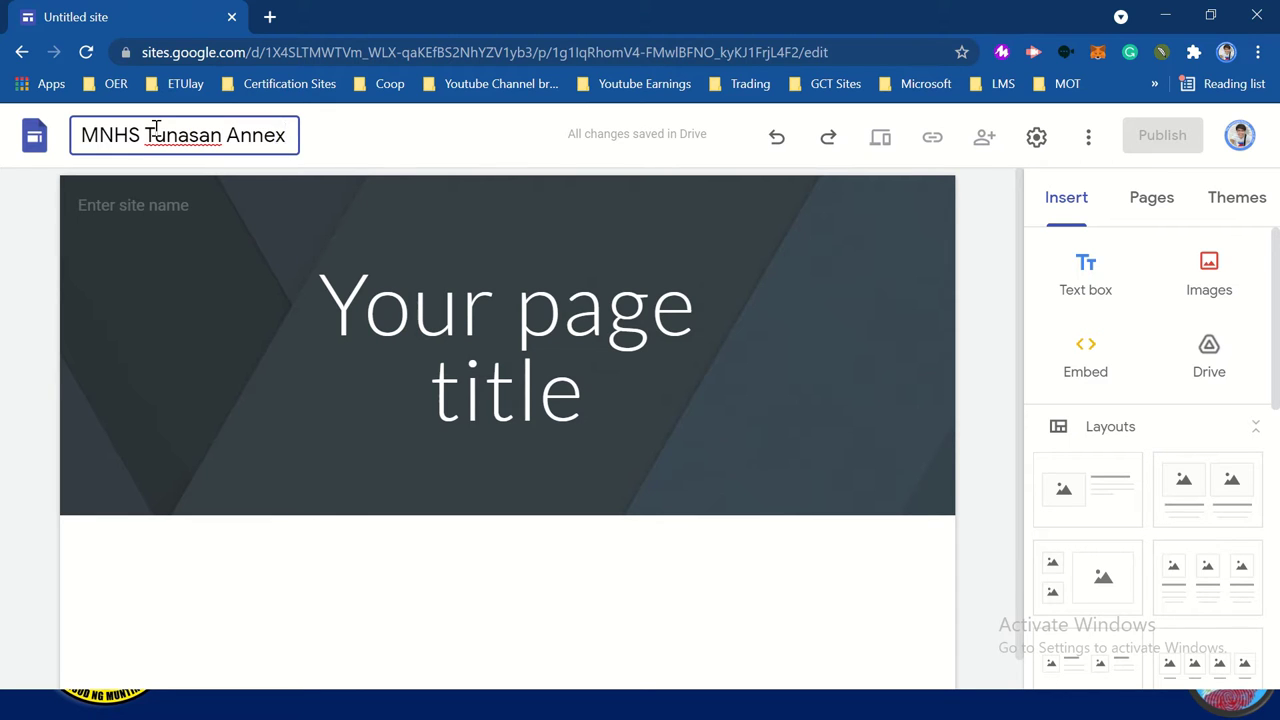
Replace the page title with "MNHS Tunasan Annex" and widen its text box on both sides.
click(408, 318)
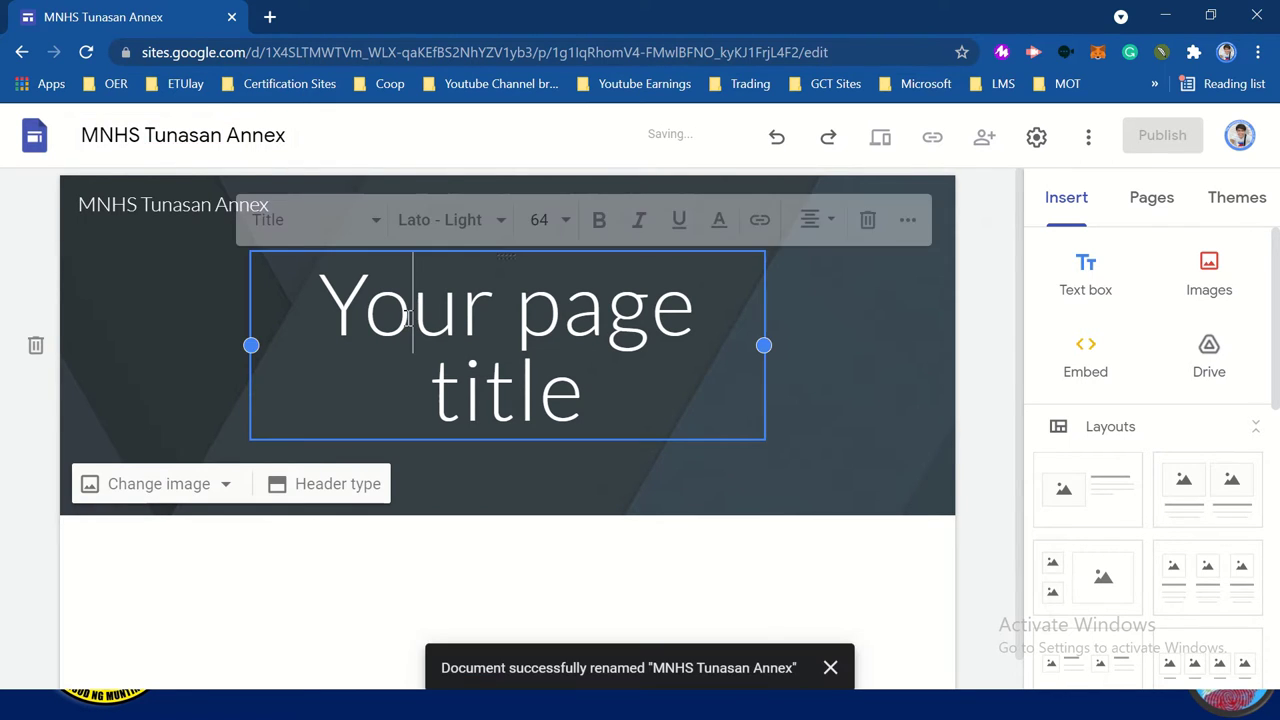
triple_click(408, 318)
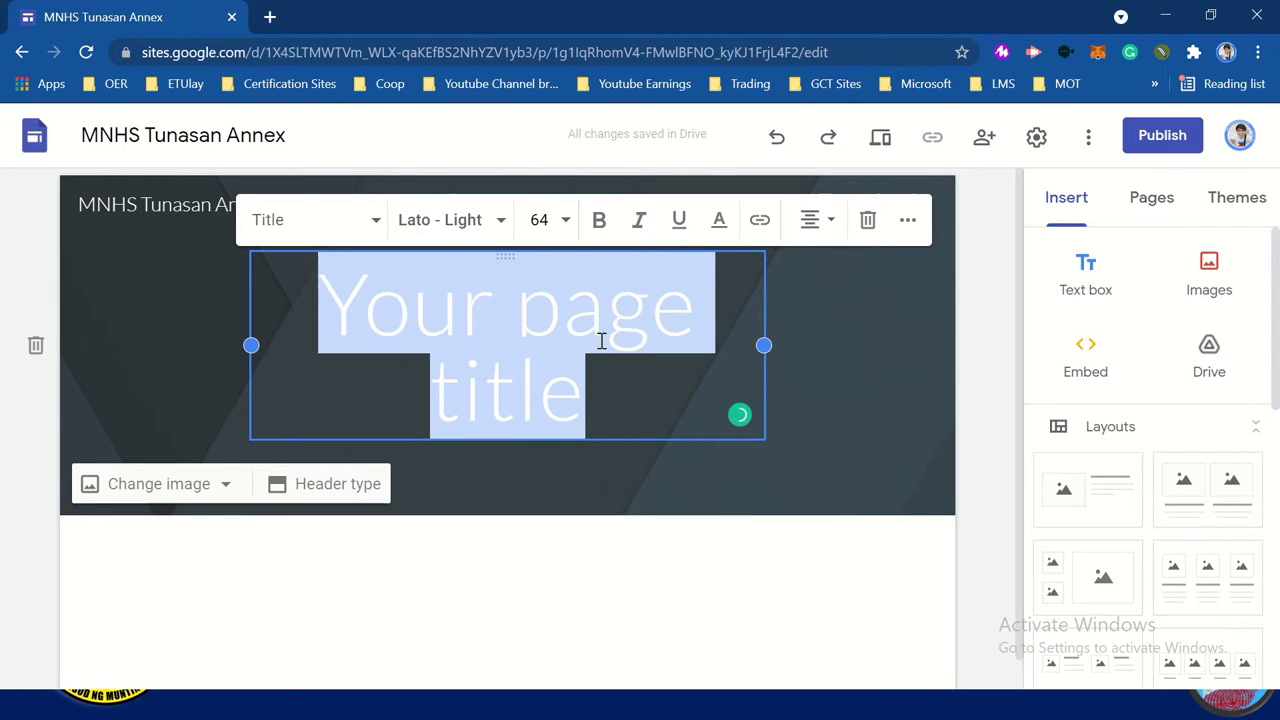
text(MN)
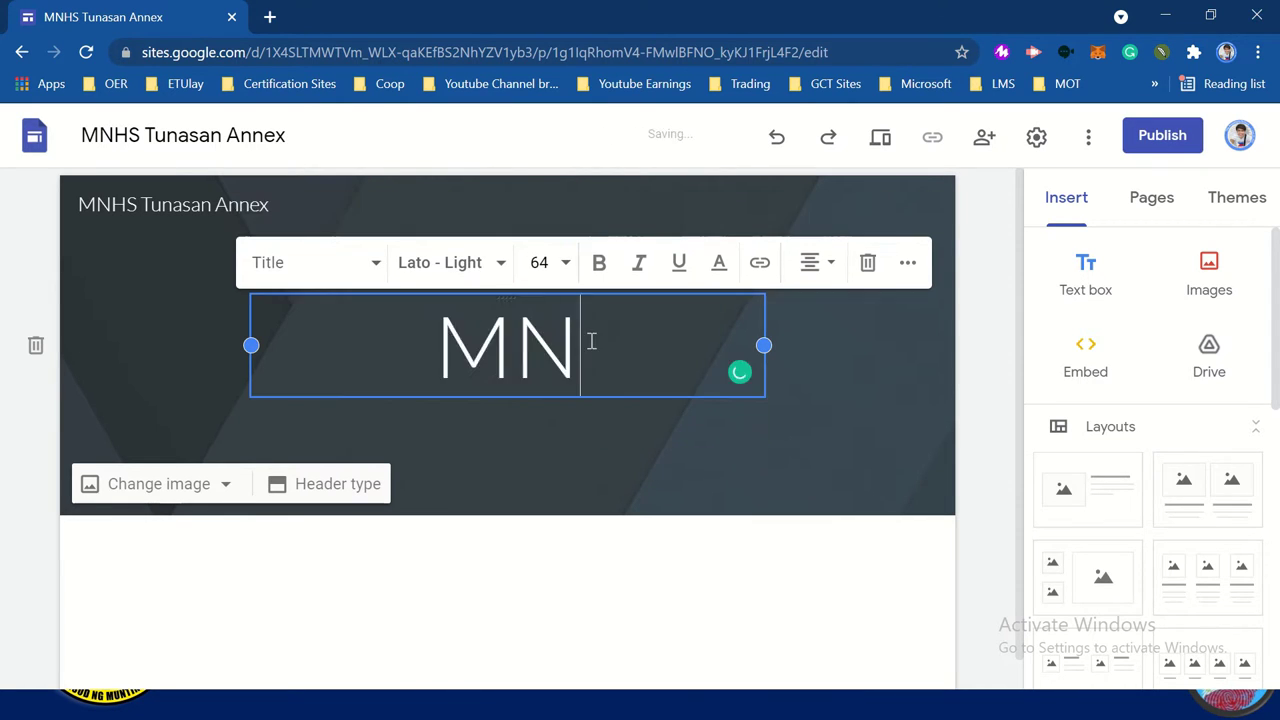
text(HS Tunasan Annex)
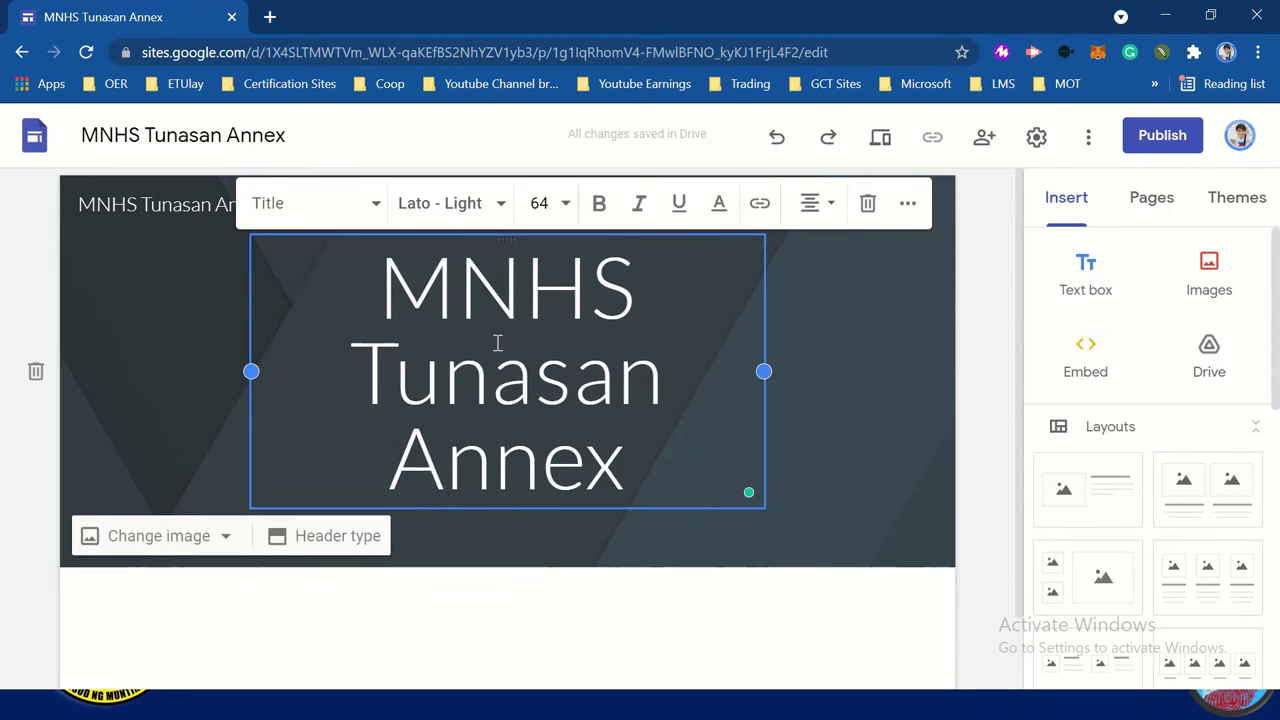
drag(251, 371, 93, 366)
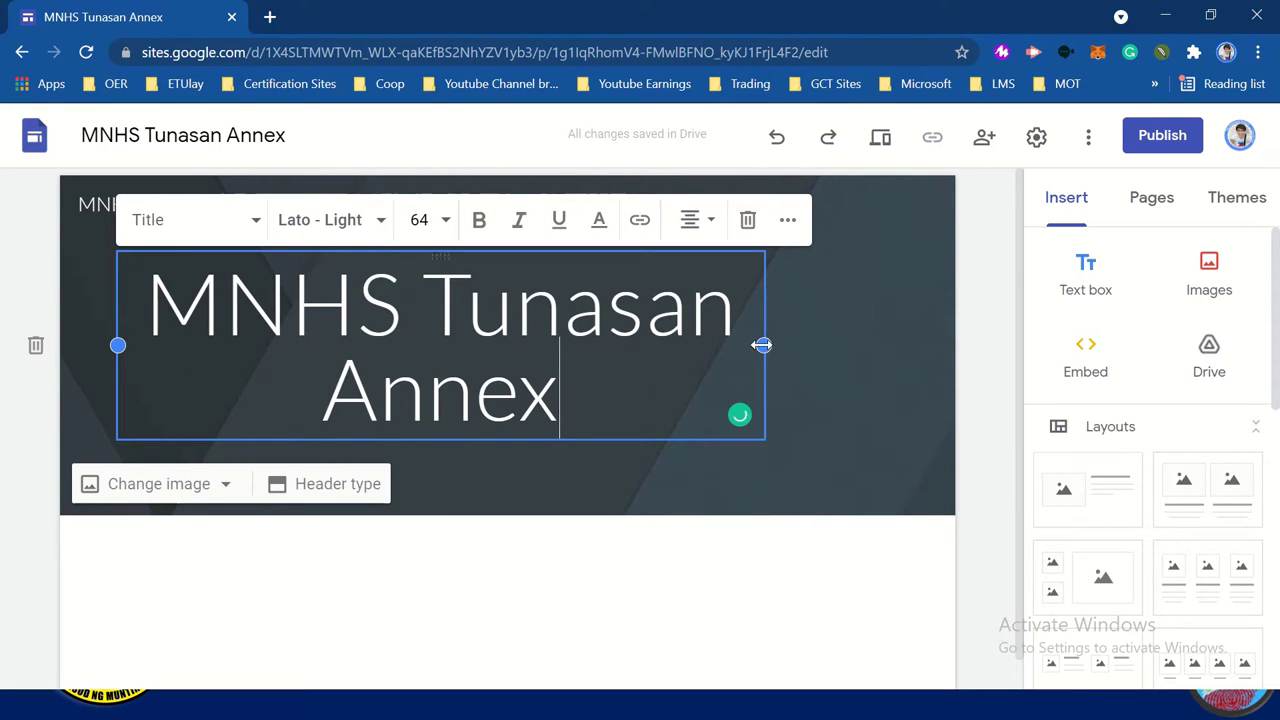
drag(762, 344, 928, 345)
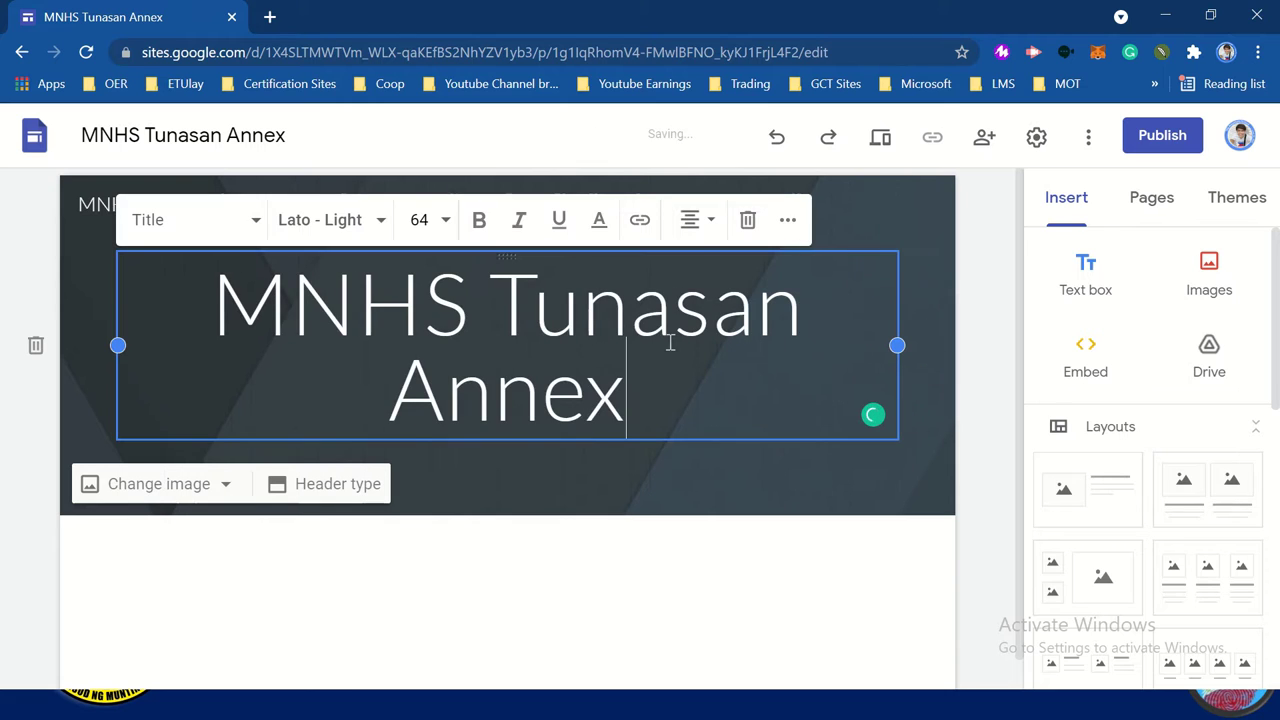
Set the font size of the whole page title to 36.
click(525, 333)
triple_click(399, 325)
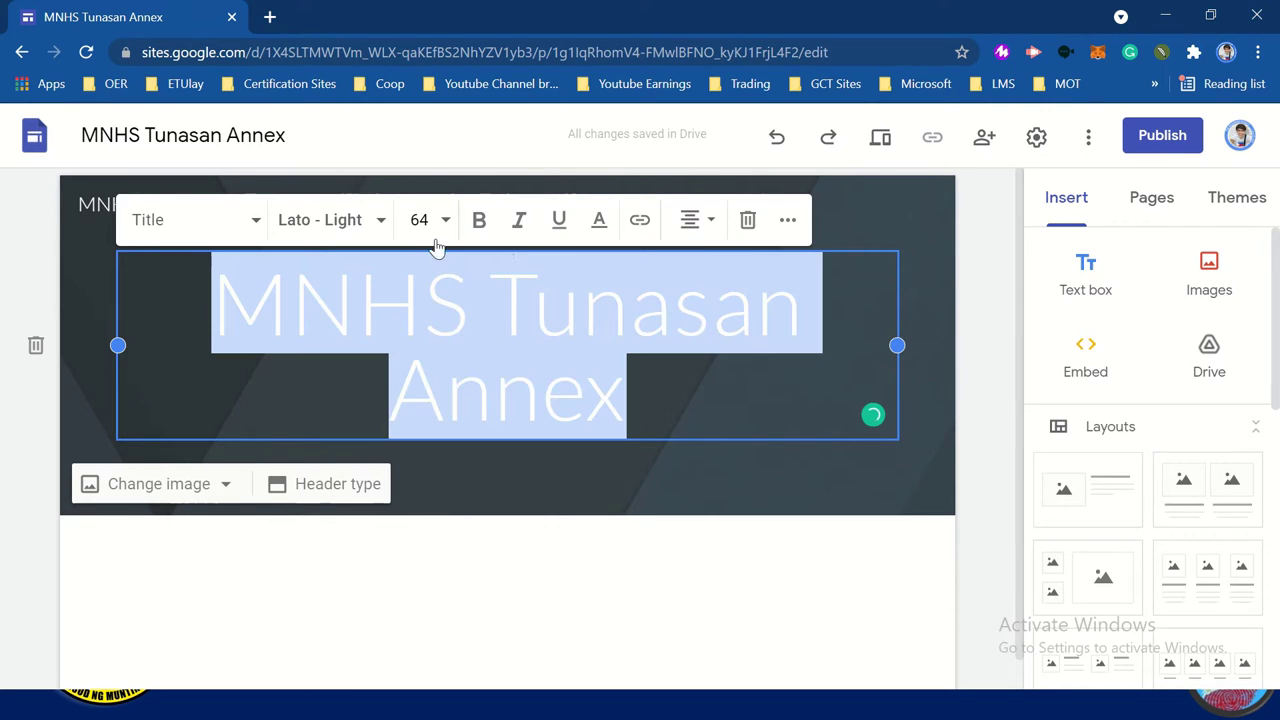
click(444, 224)
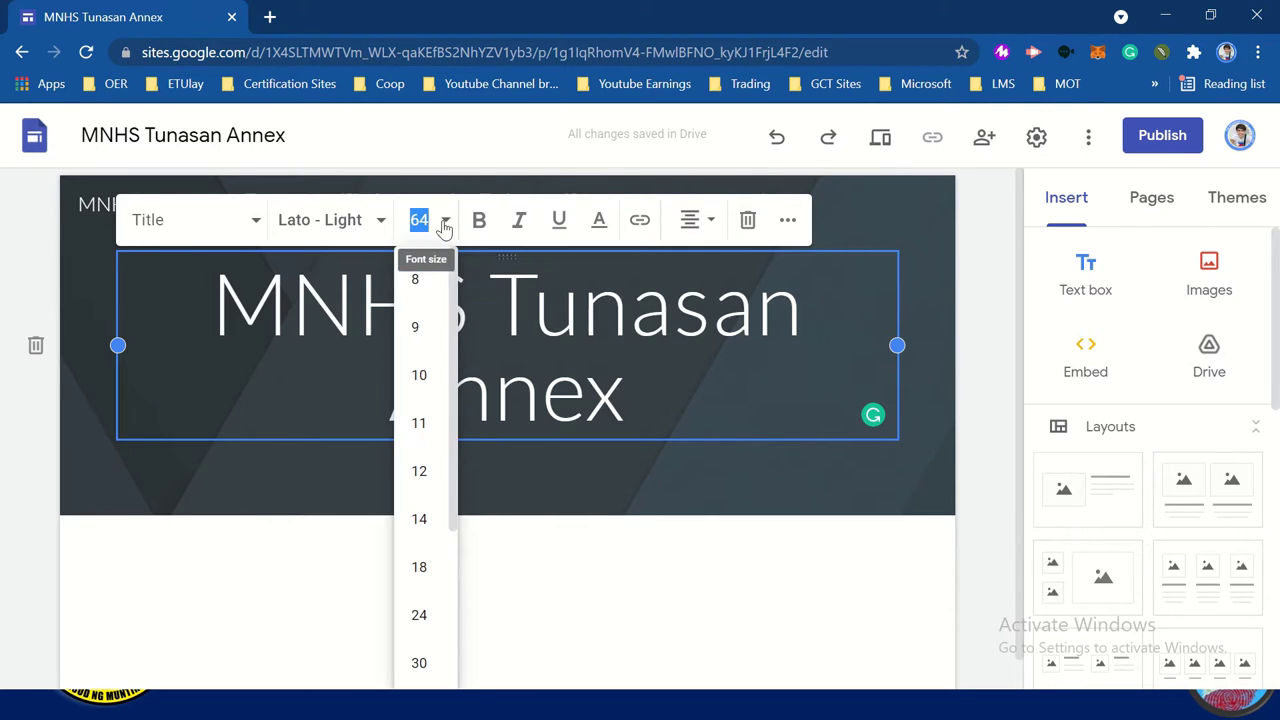
scroll(440, 497, down, 2)
click(420, 506)
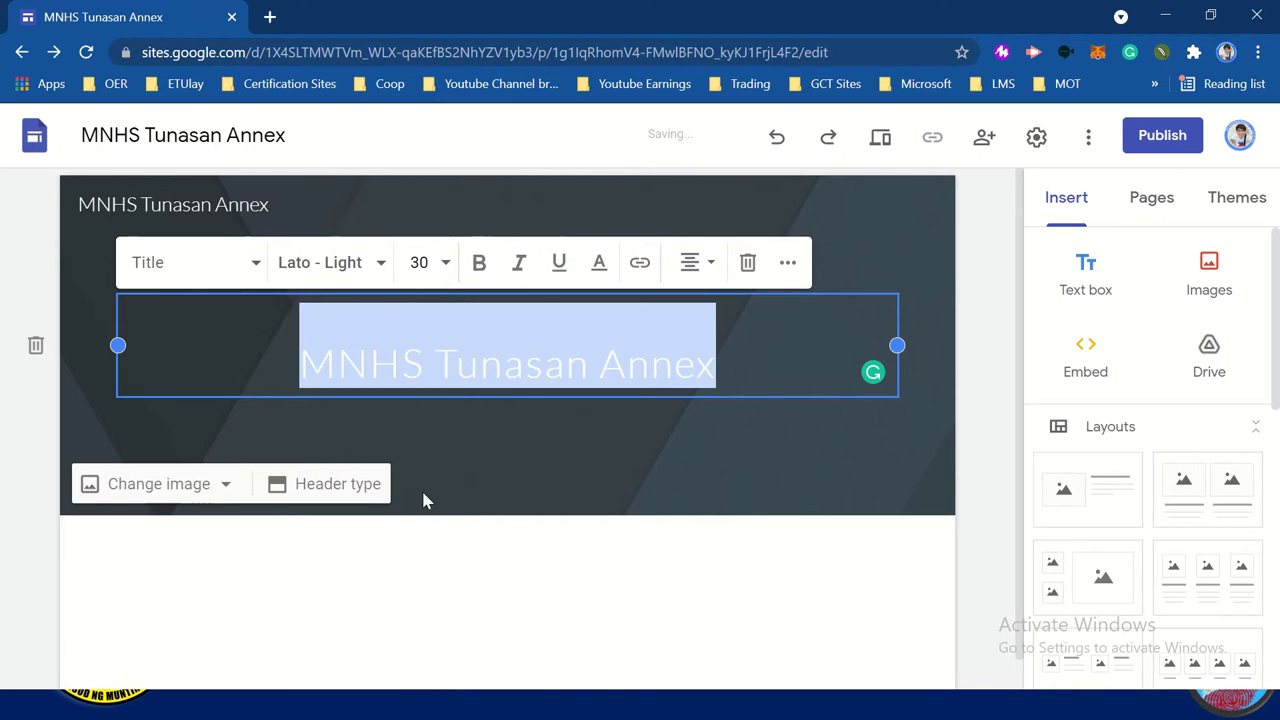
click(444, 266)
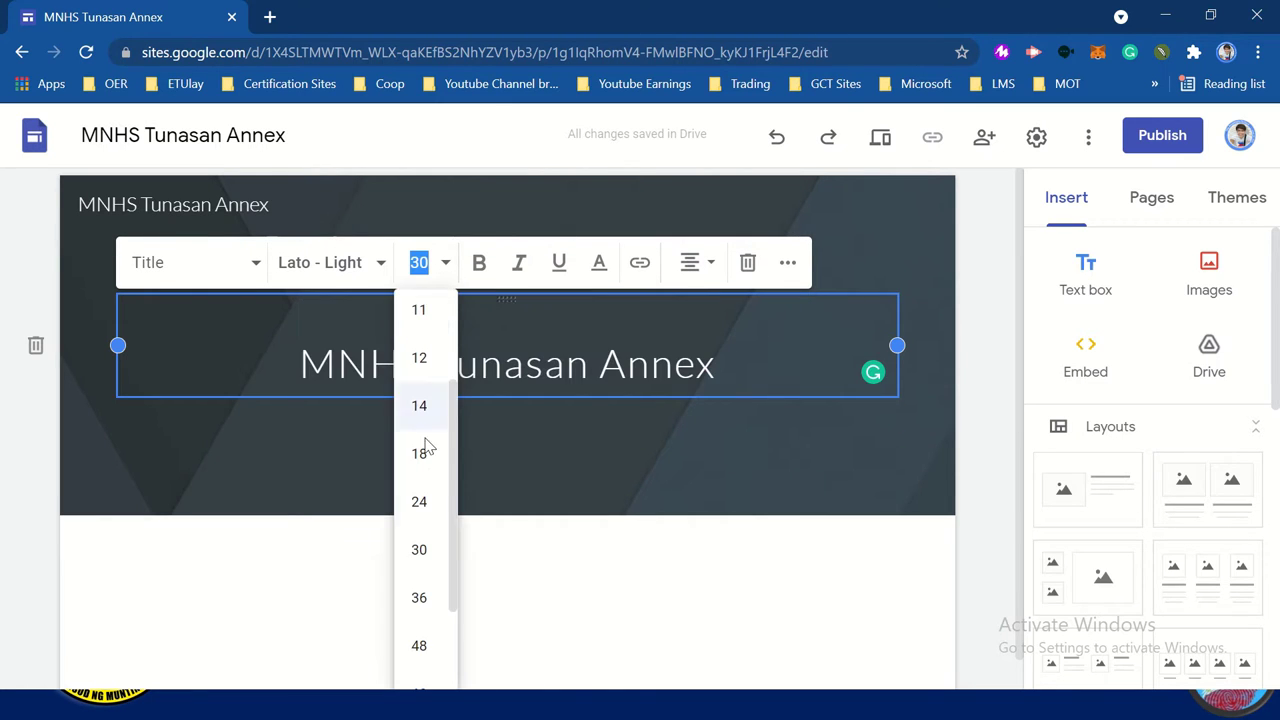
scroll(421, 542, down, 1)
click(420, 535)
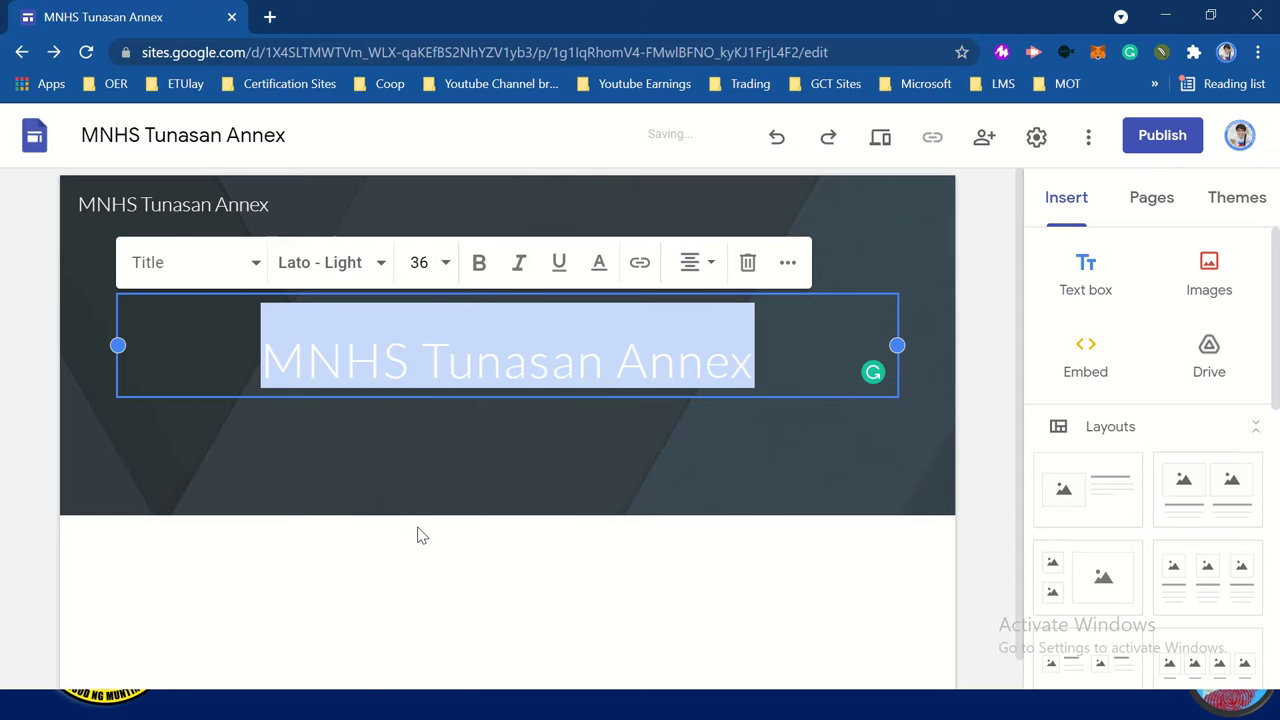
Try the Cover, Large banner and Title only header types and set the header back to Banner.
key(alt+Tab)
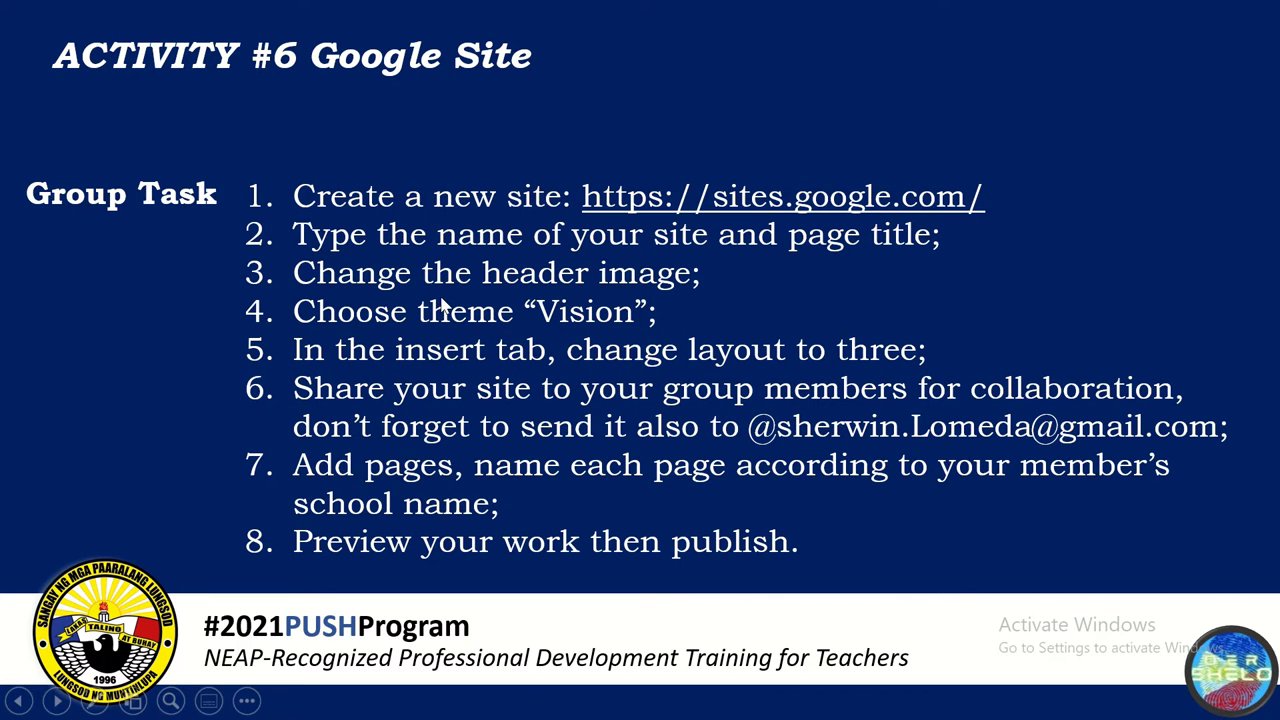
key(alt+Tab)
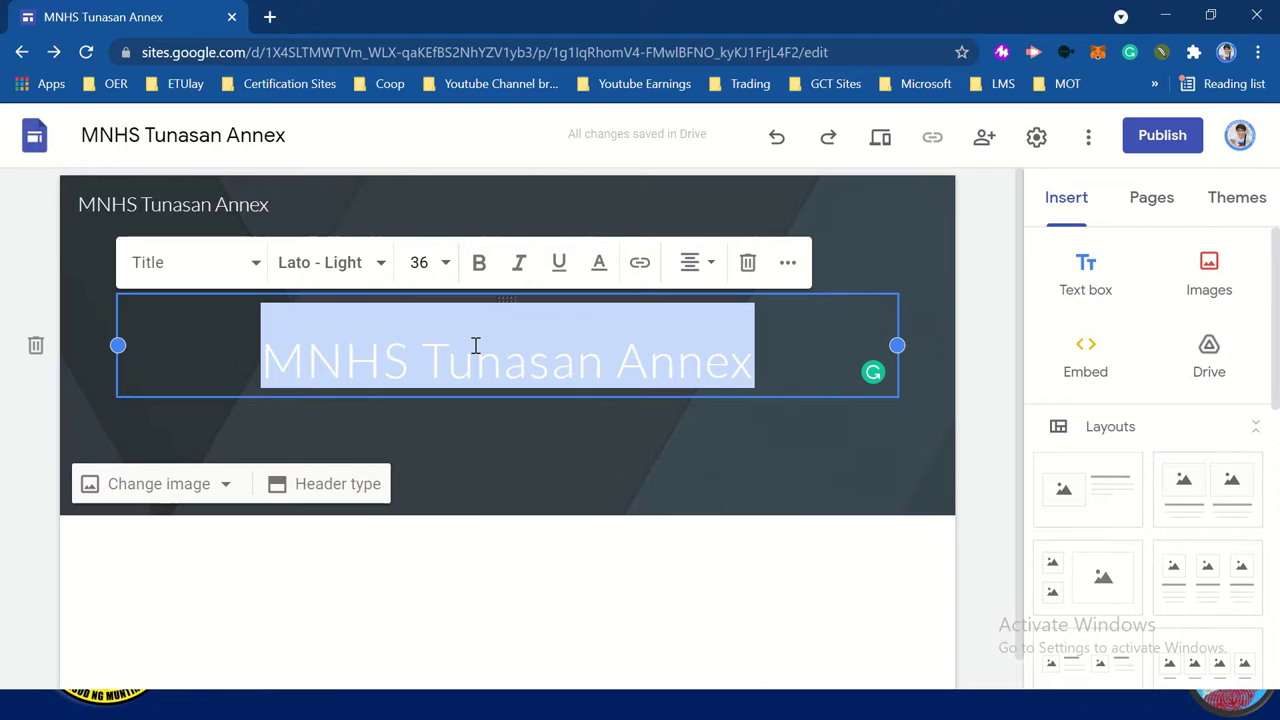
click(203, 430)
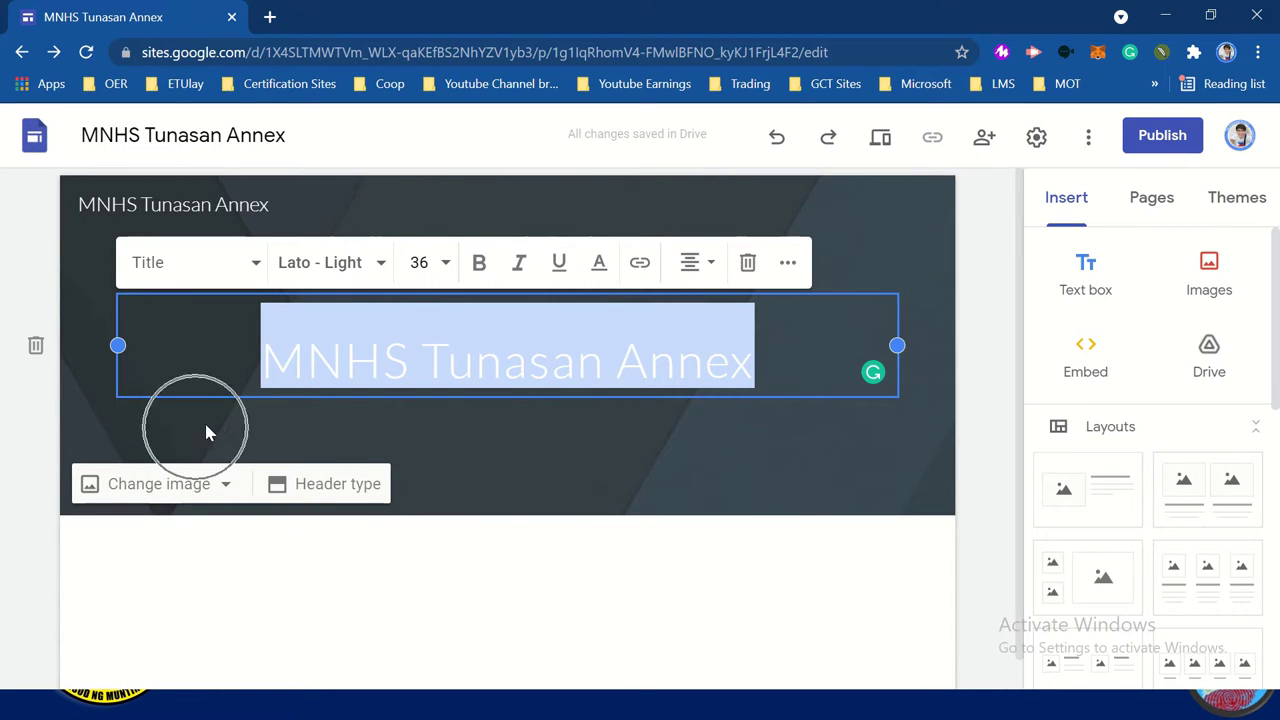
click(265, 432)
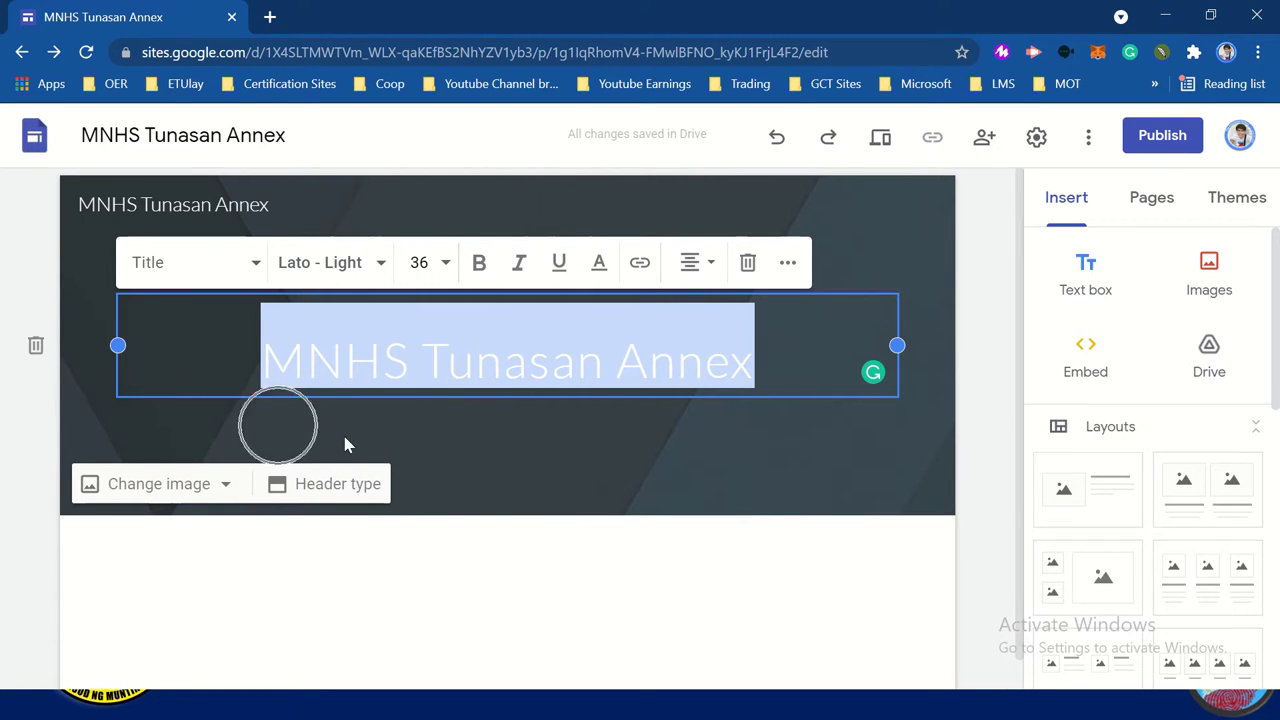
click(308, 487)
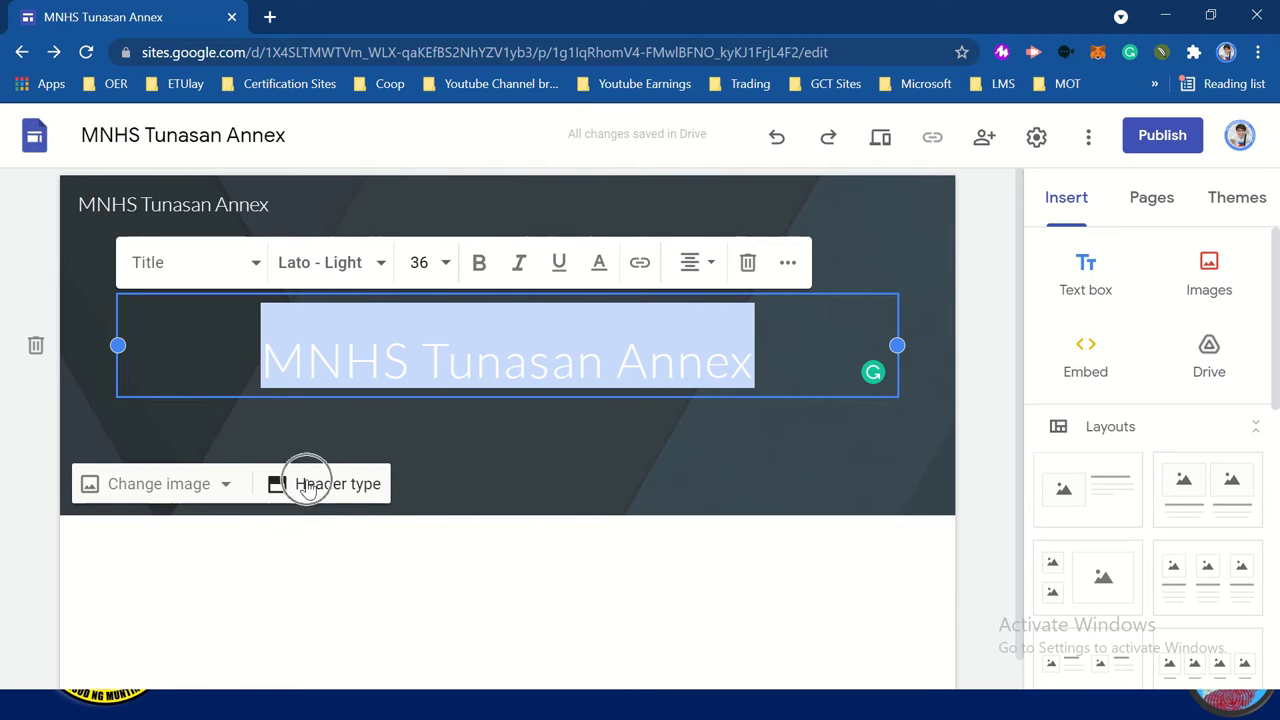
click(306, 487)
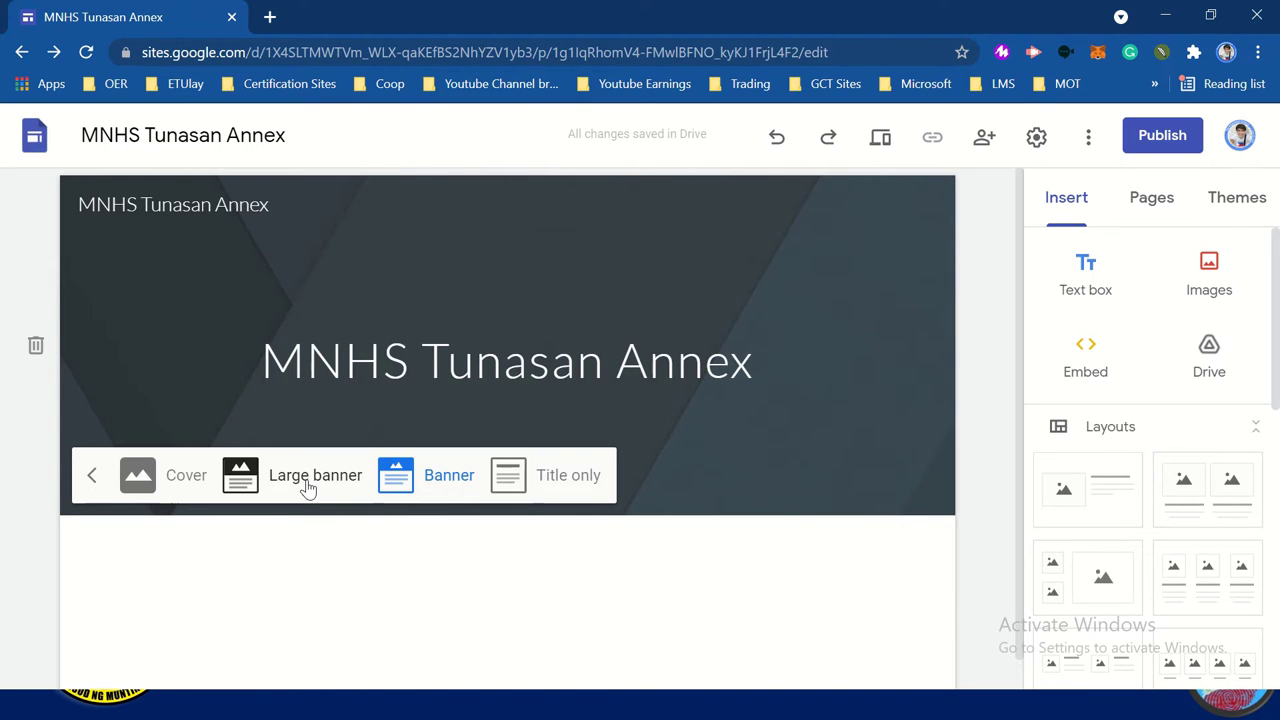
click(182, 484)
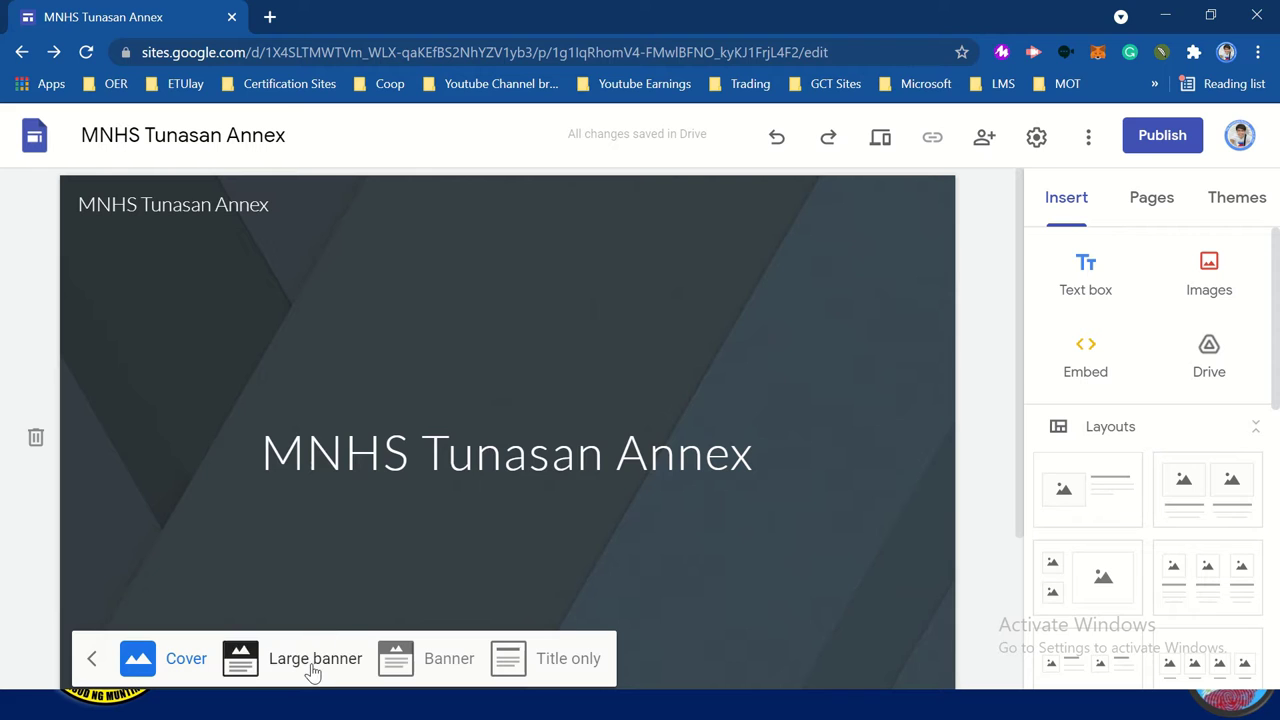
click(314, 662)
click(452, 658)
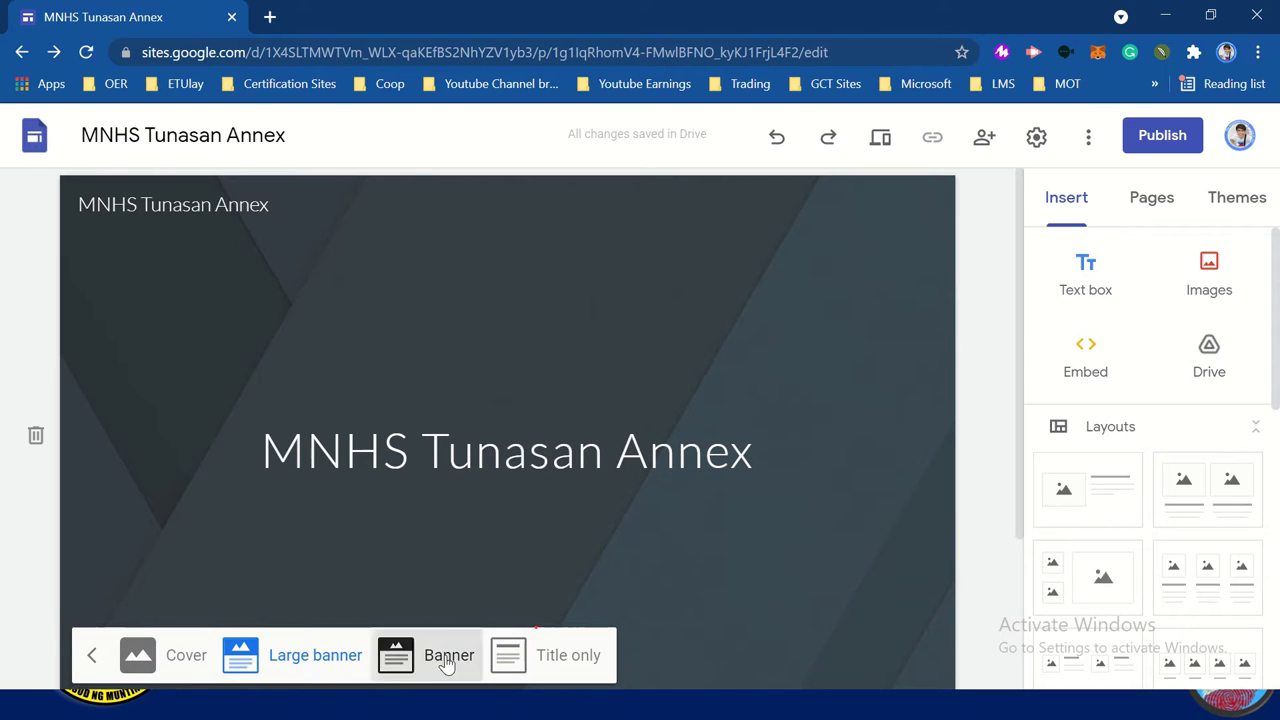
click(585, 474)
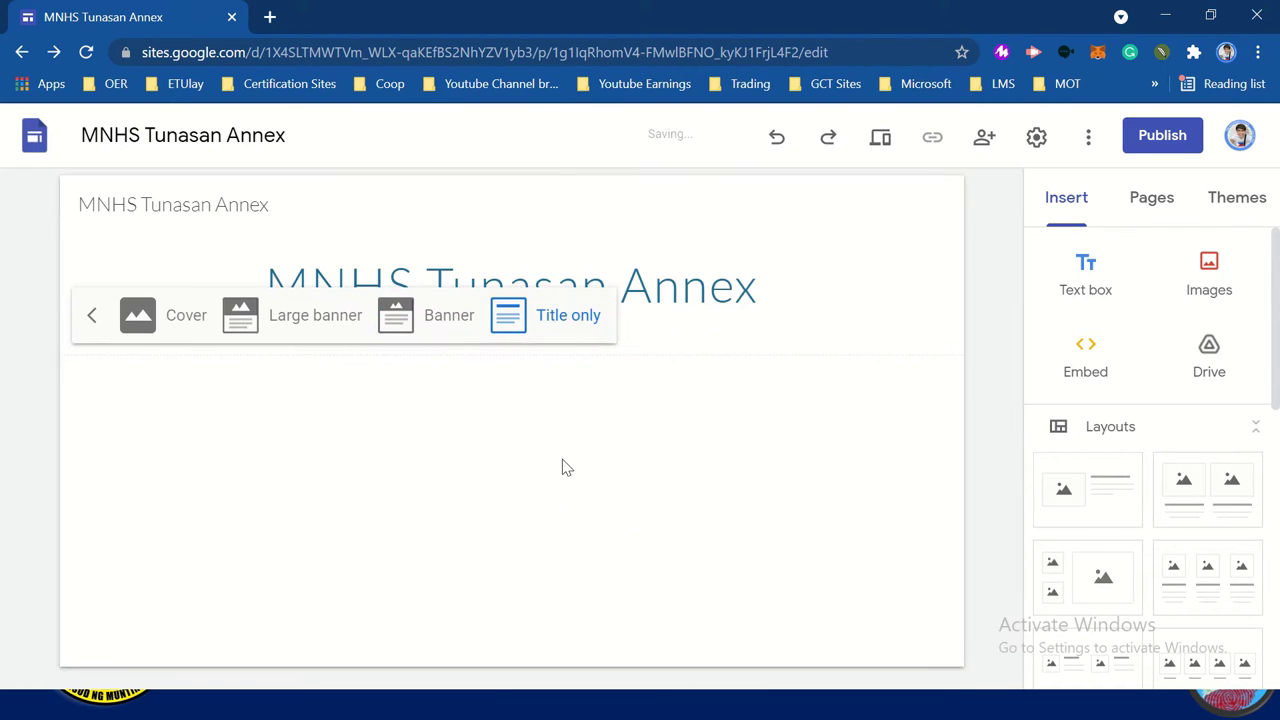
click(452, 336)
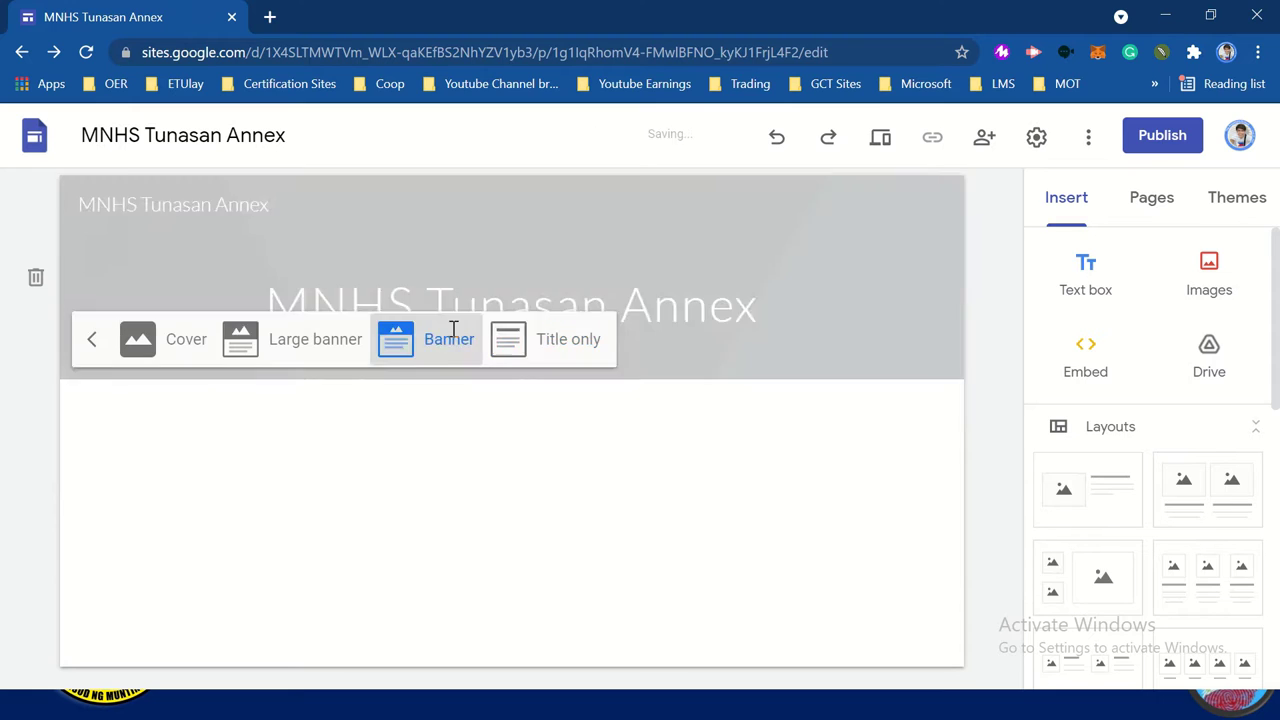
click(463, 486)
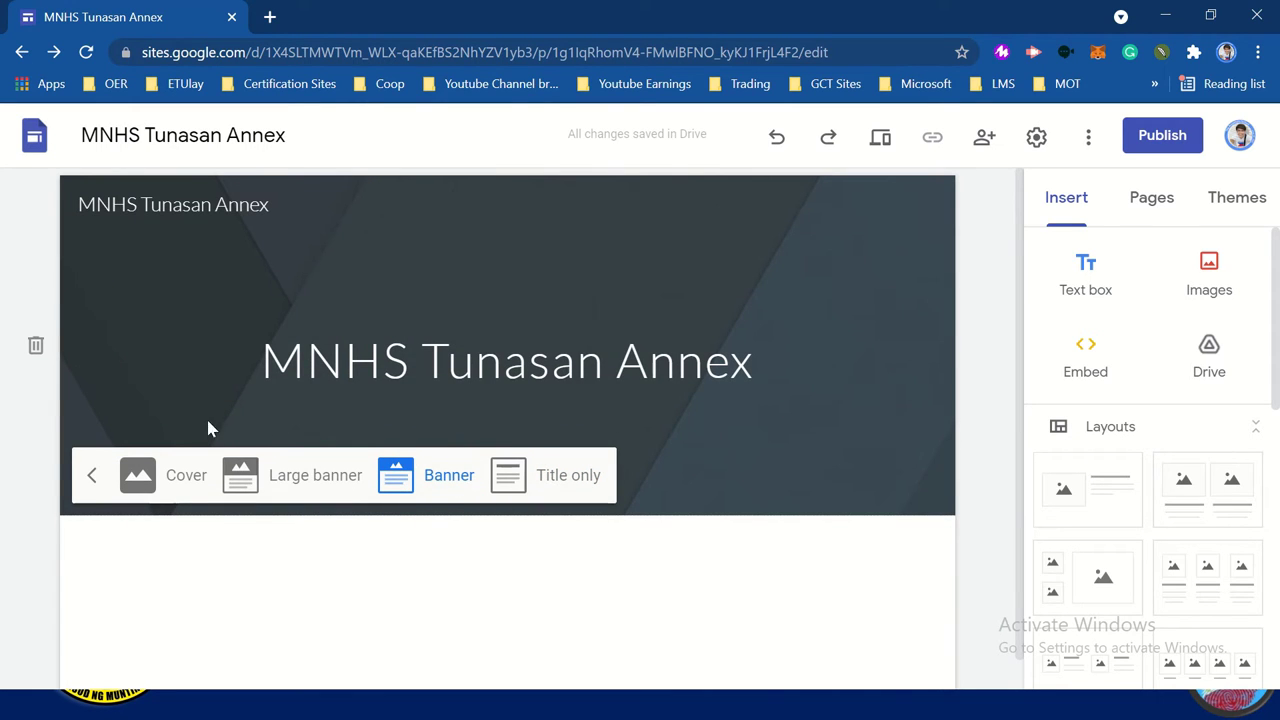
click(88, 480)
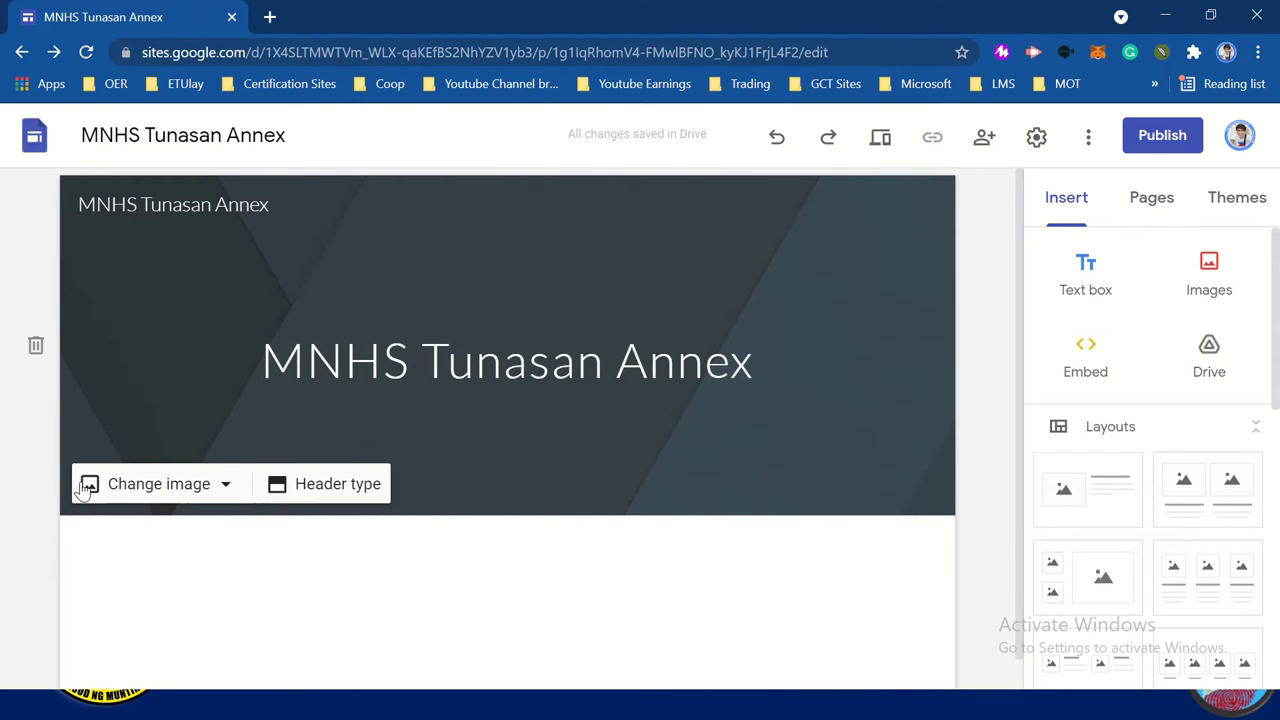
Upload image file 1 from the Downloads folder as the header image.
click(168, 484)
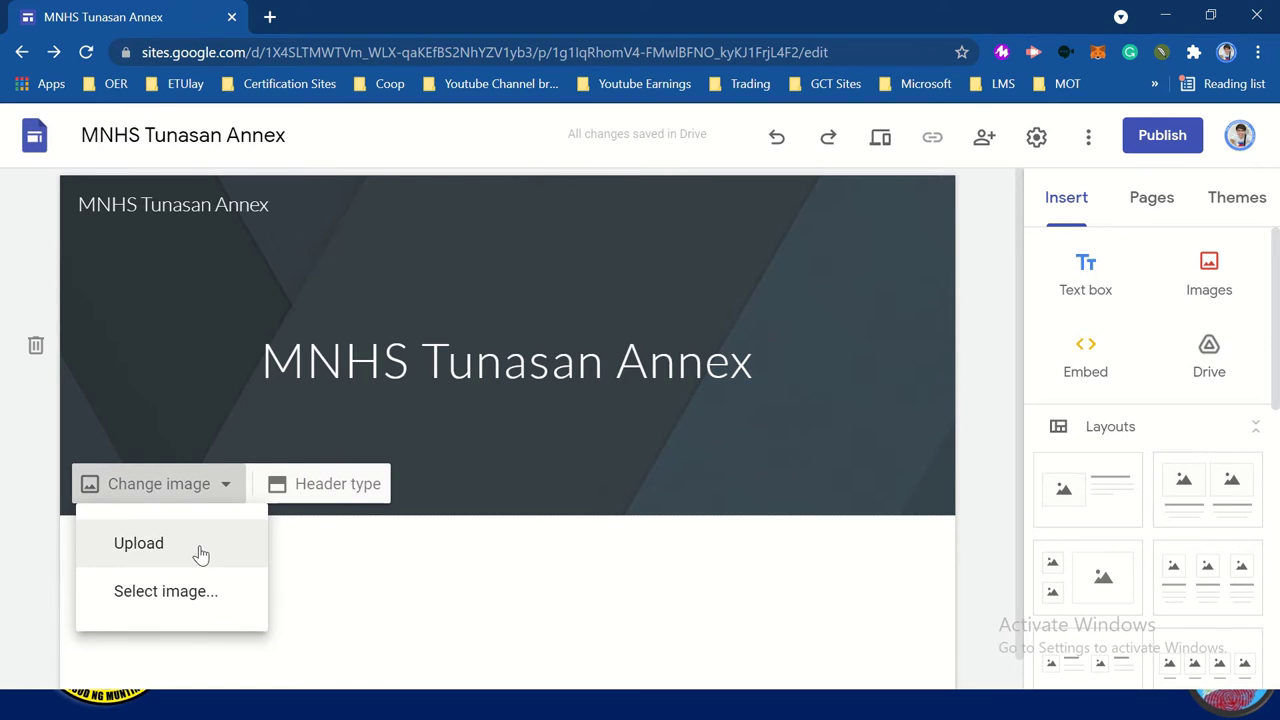
click(200, 550)
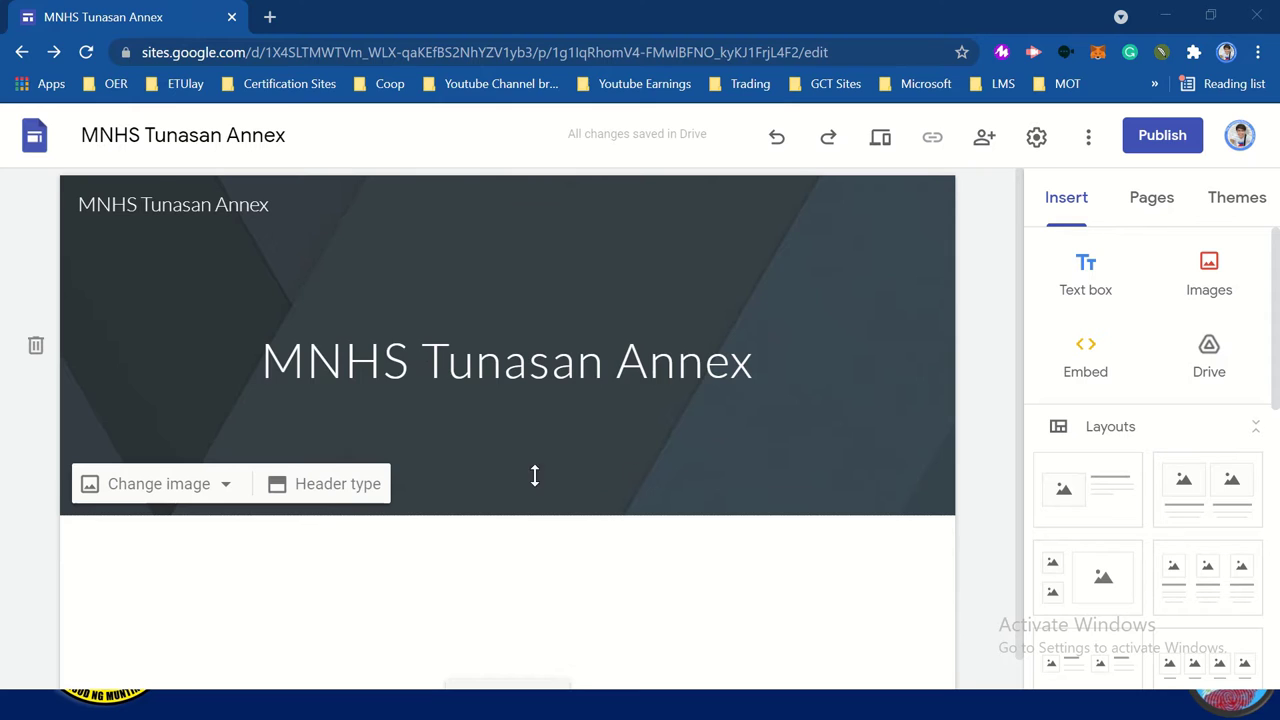
scroll(437, 286, down, 3)
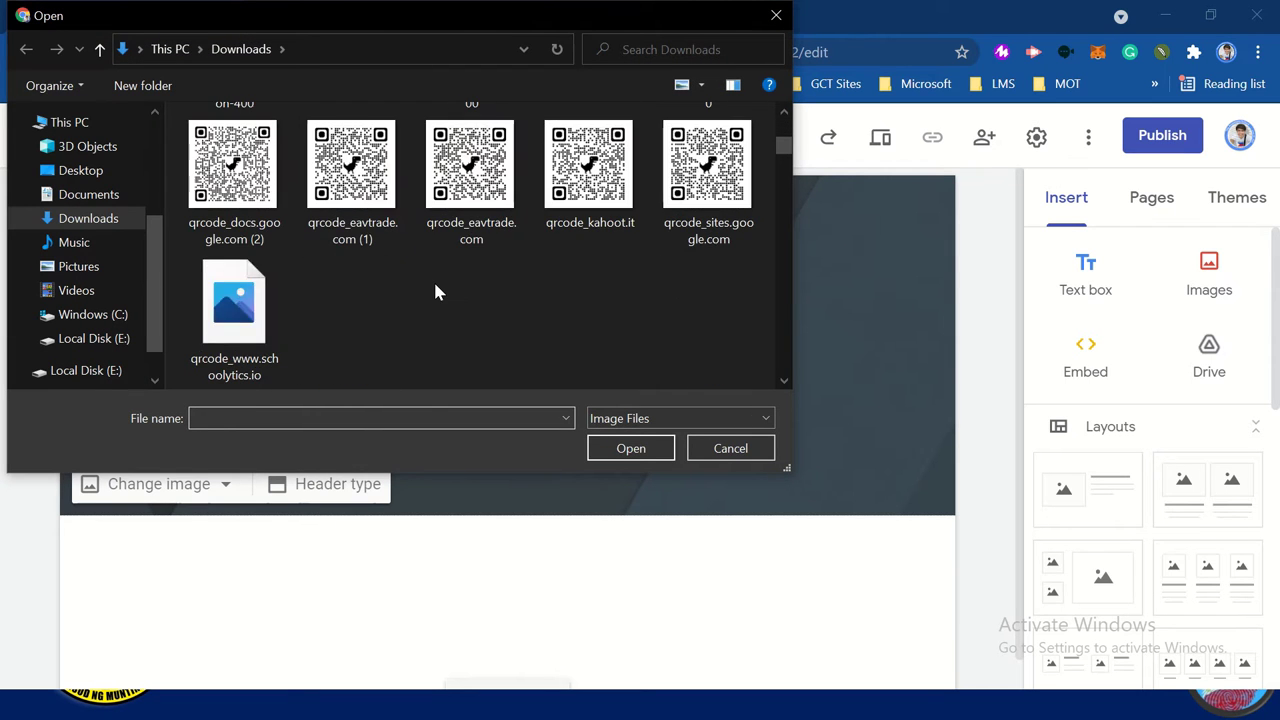
scroll(435, 291, down, 10)
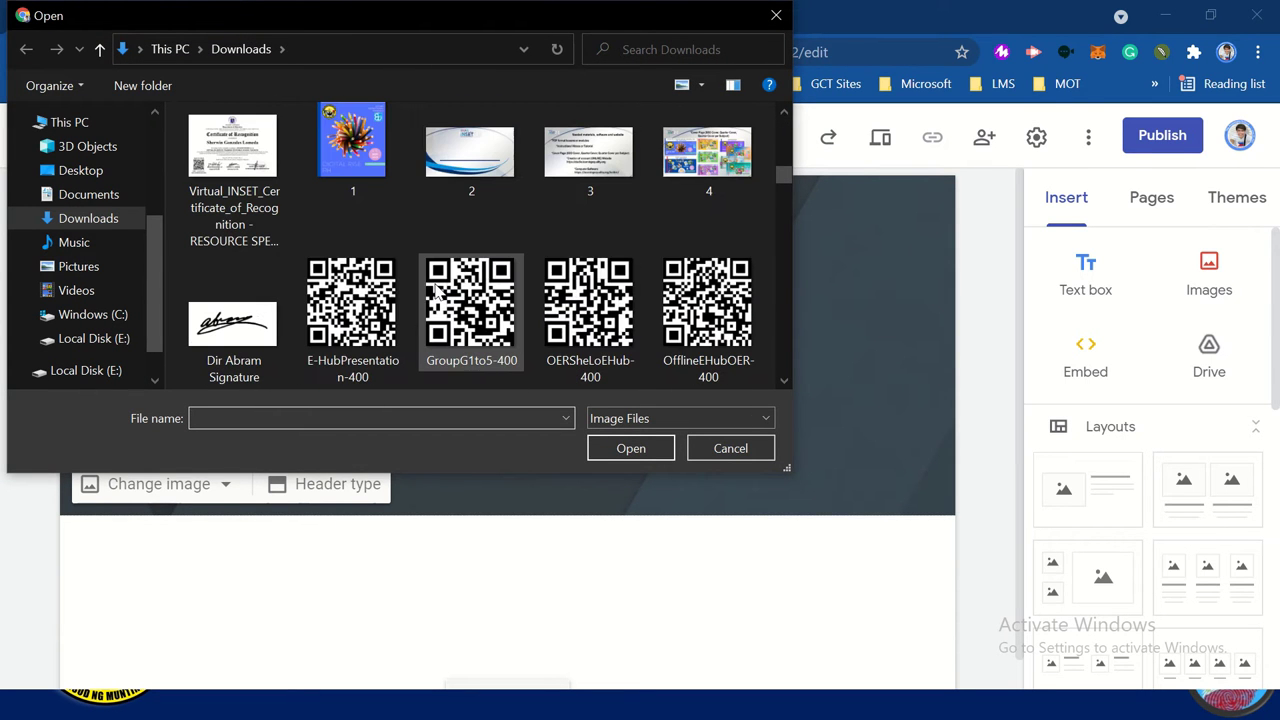
click(487, 157)
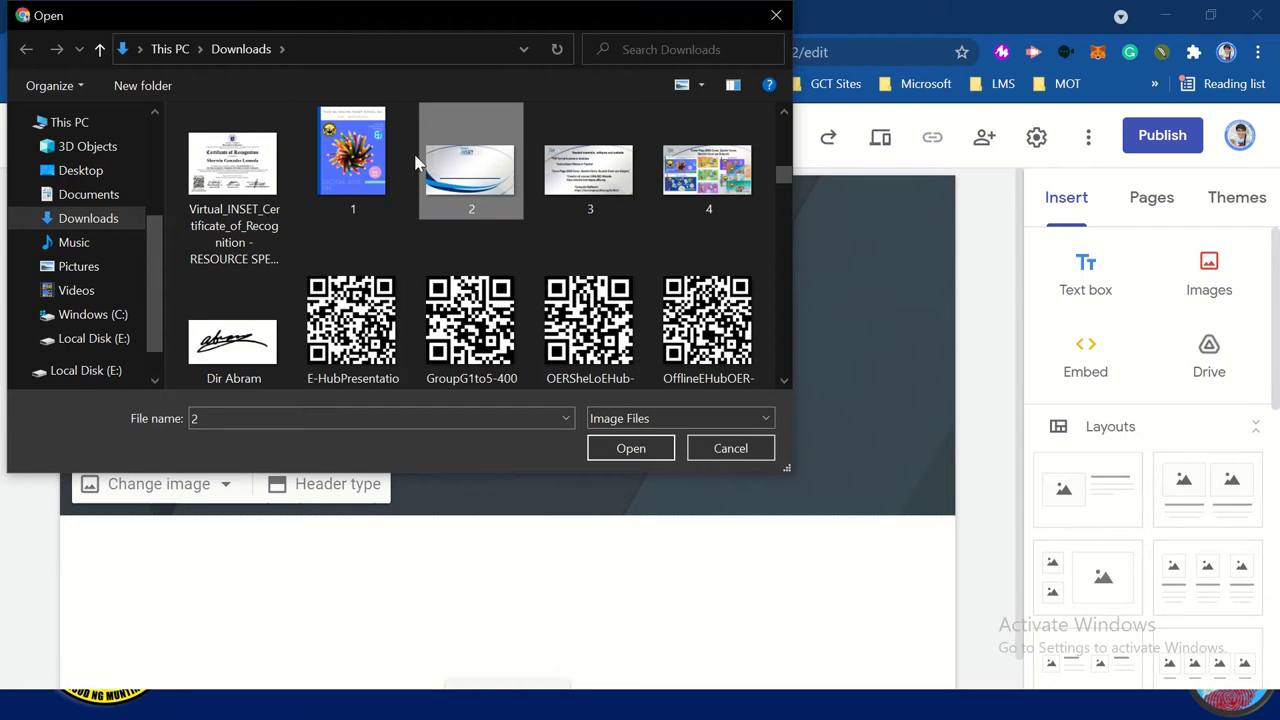
click(370, 172)
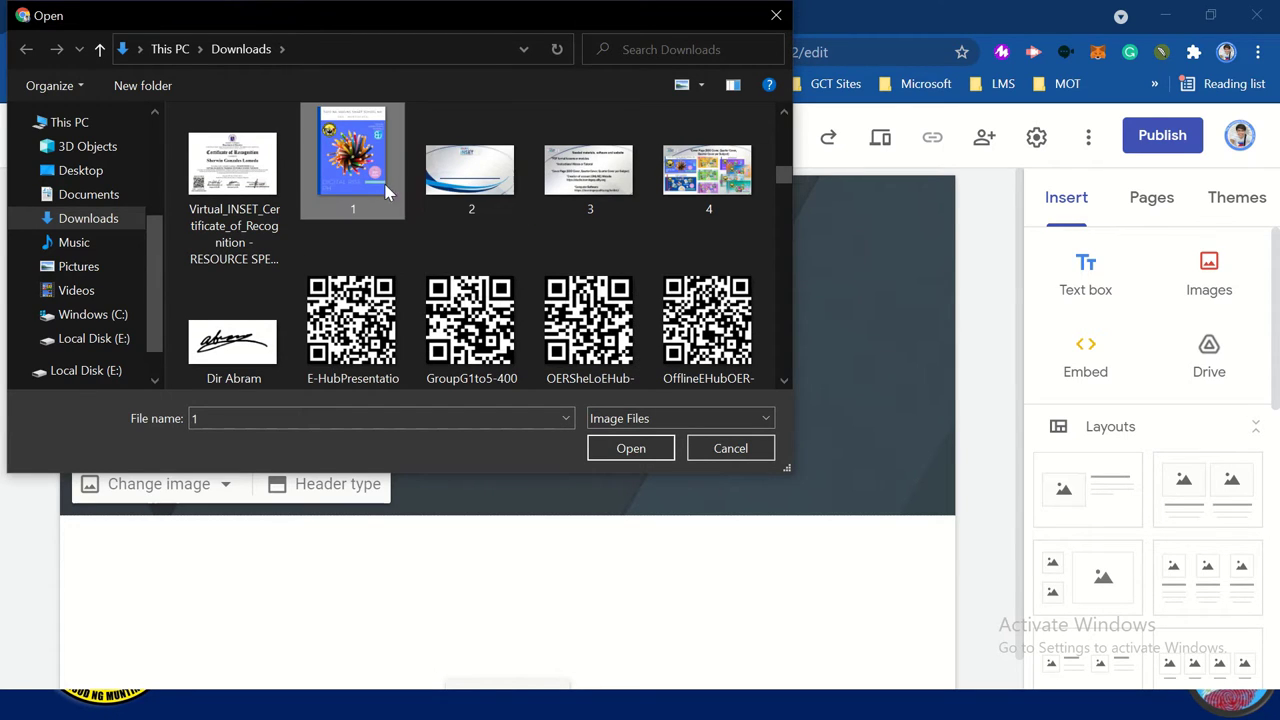
click(640, 451)
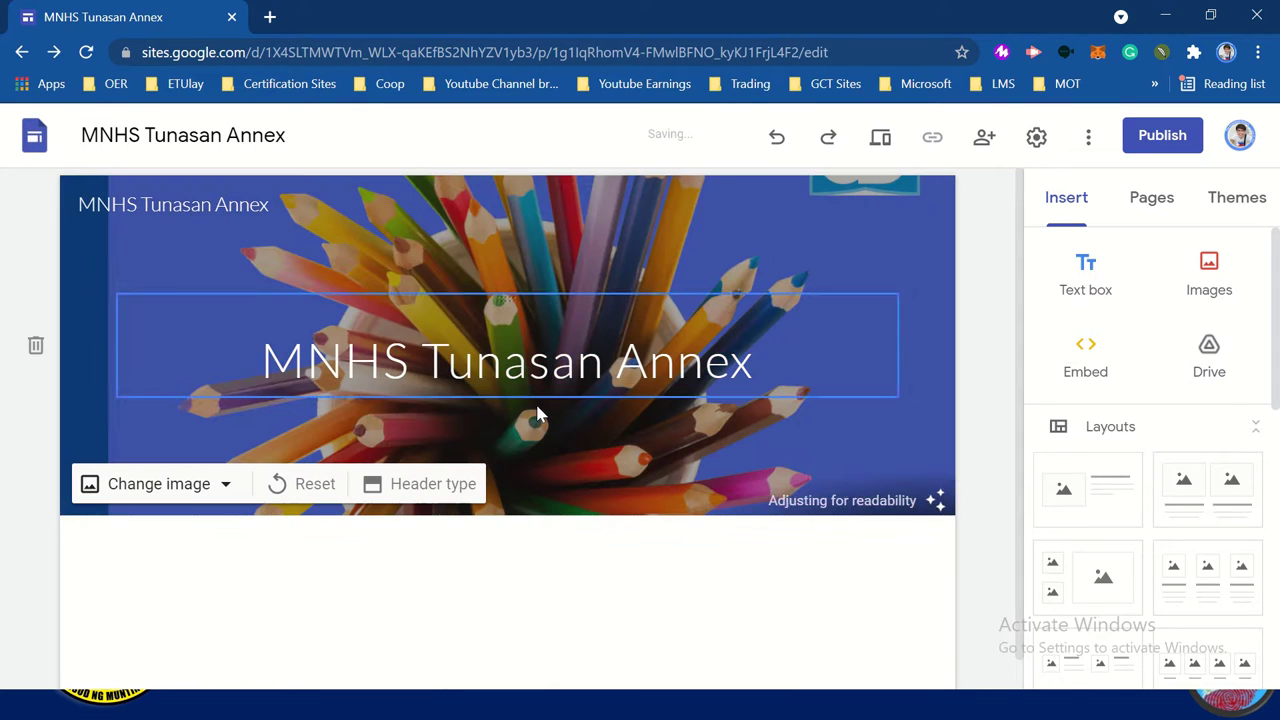
click(870, 380)
click(786, 480)
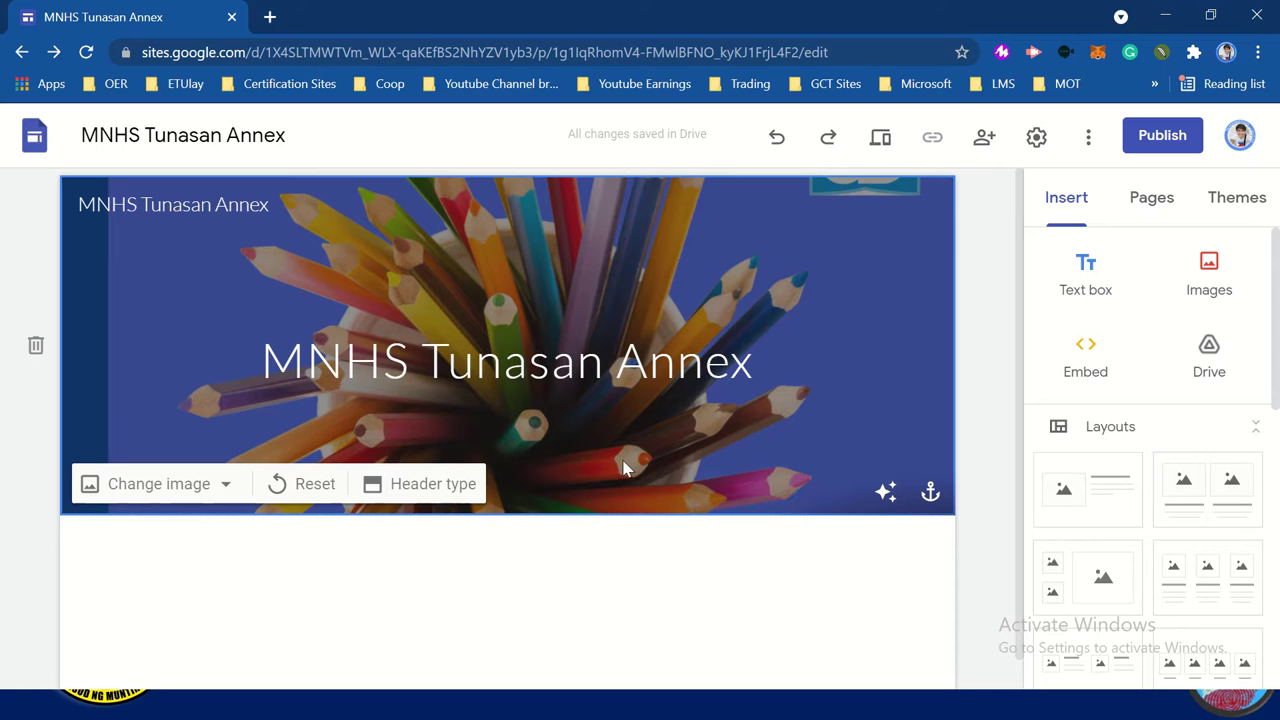
Delete the whole banner header section from the page.
mouse_move(166, 182)
click(35, 347)
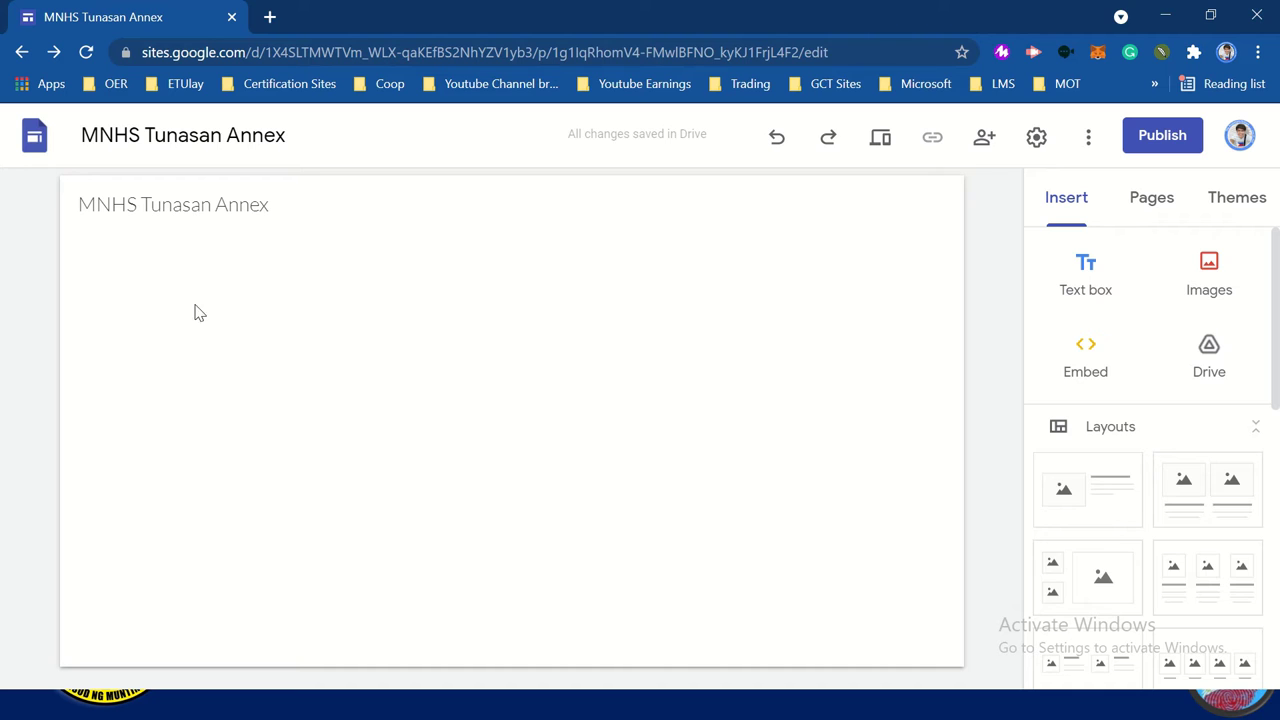
Switch to File Explorer and place the Deped TV picture from the Pictures folder on the blank site page.
key(alt+Tab)
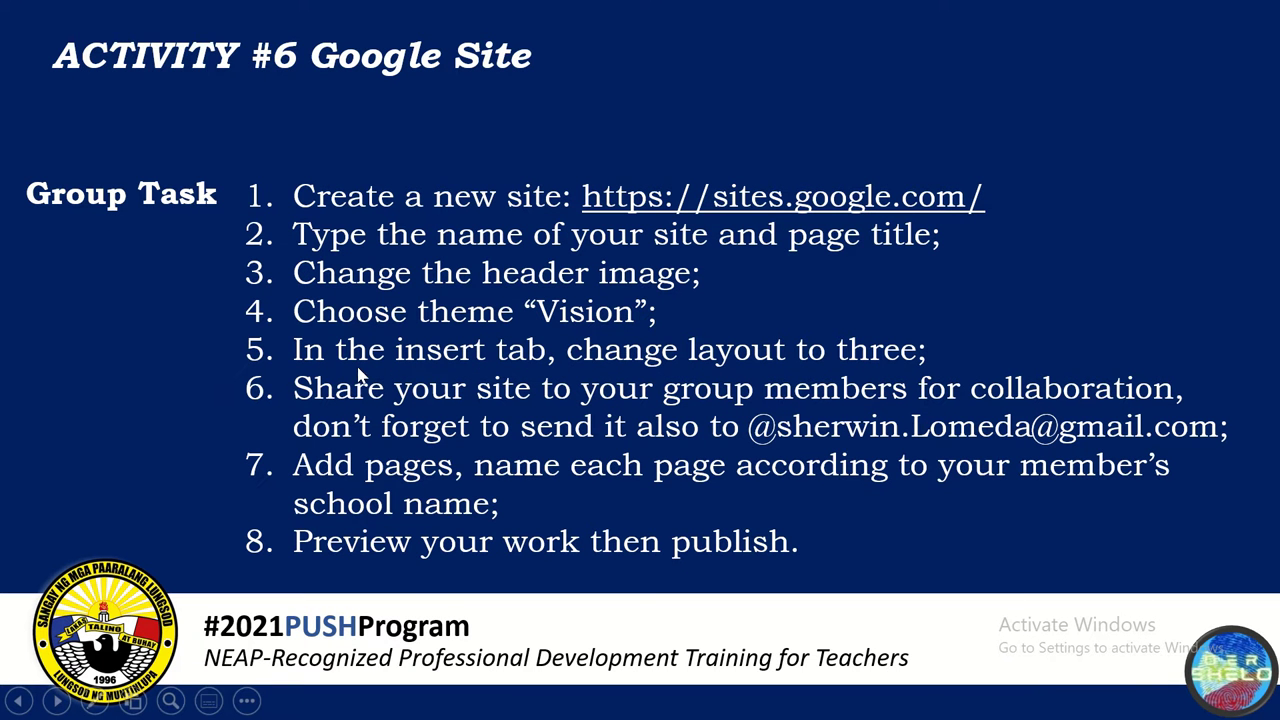
key(alt+Tab)
key(alt+Tab)
key(alt+Tab)
key(alt+Tab)
key(alt+Tab)
key(alt+Tab)
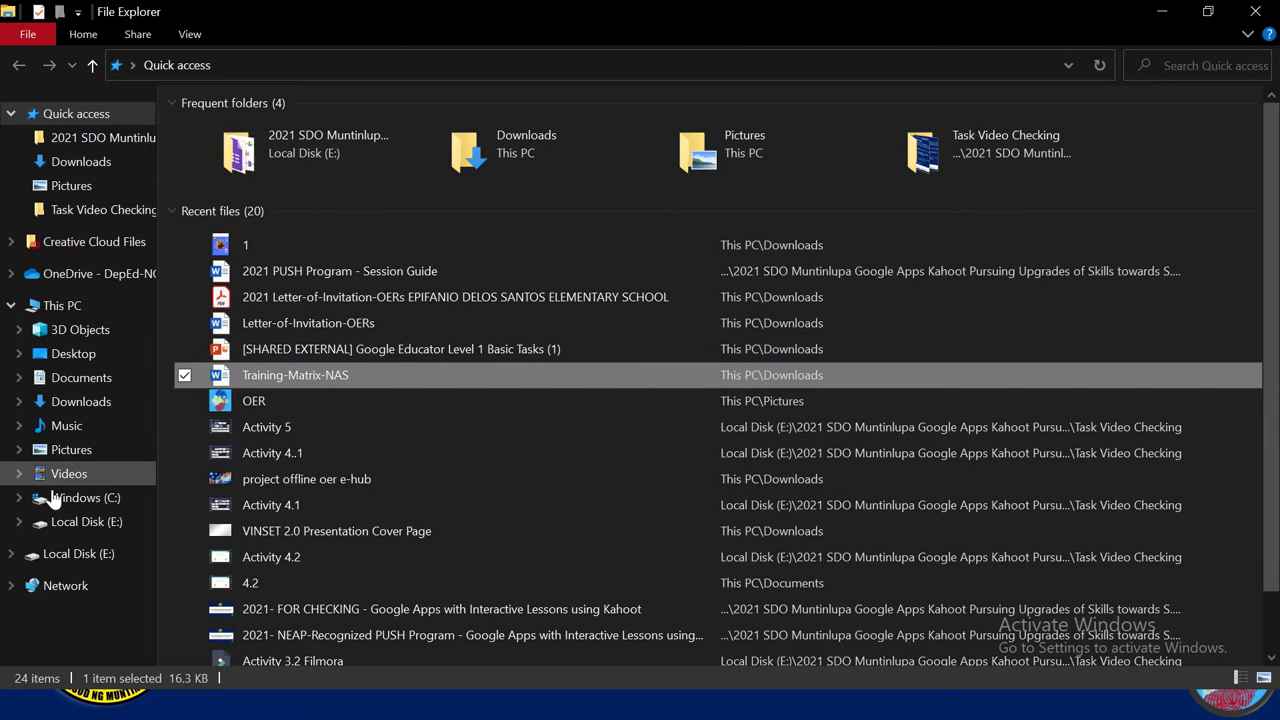
click(80, 452)
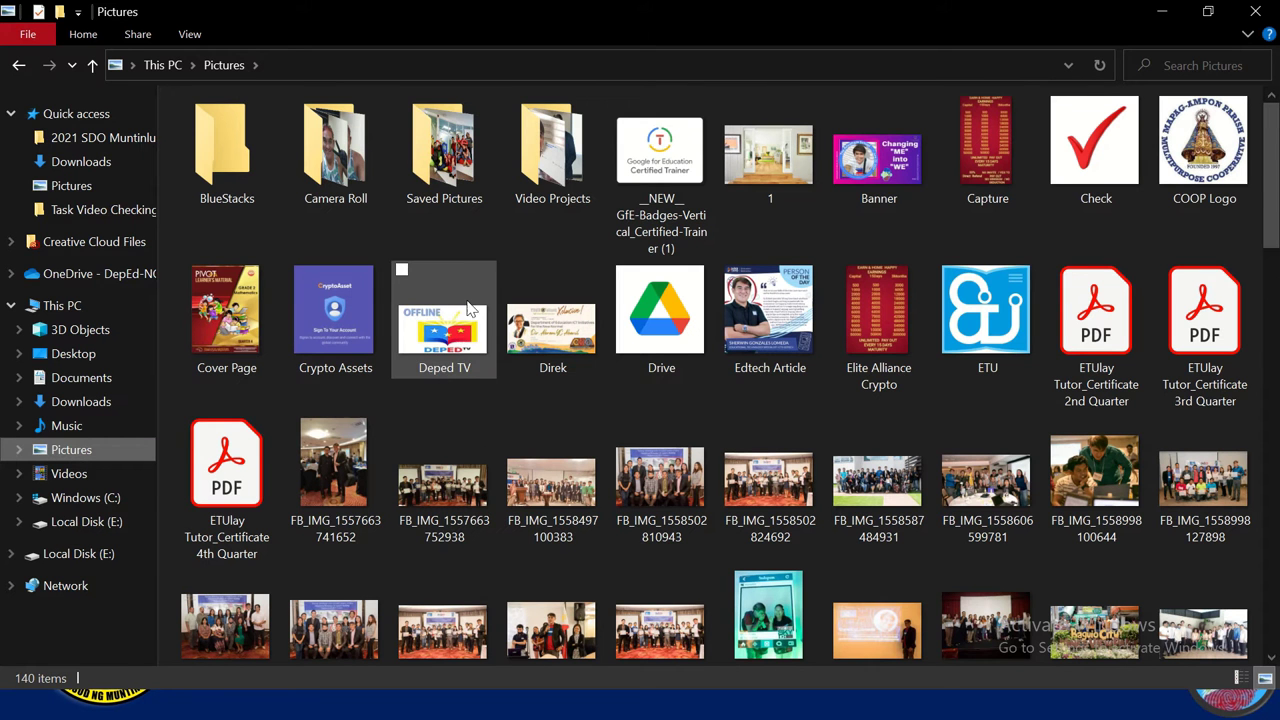
click(436, 345)
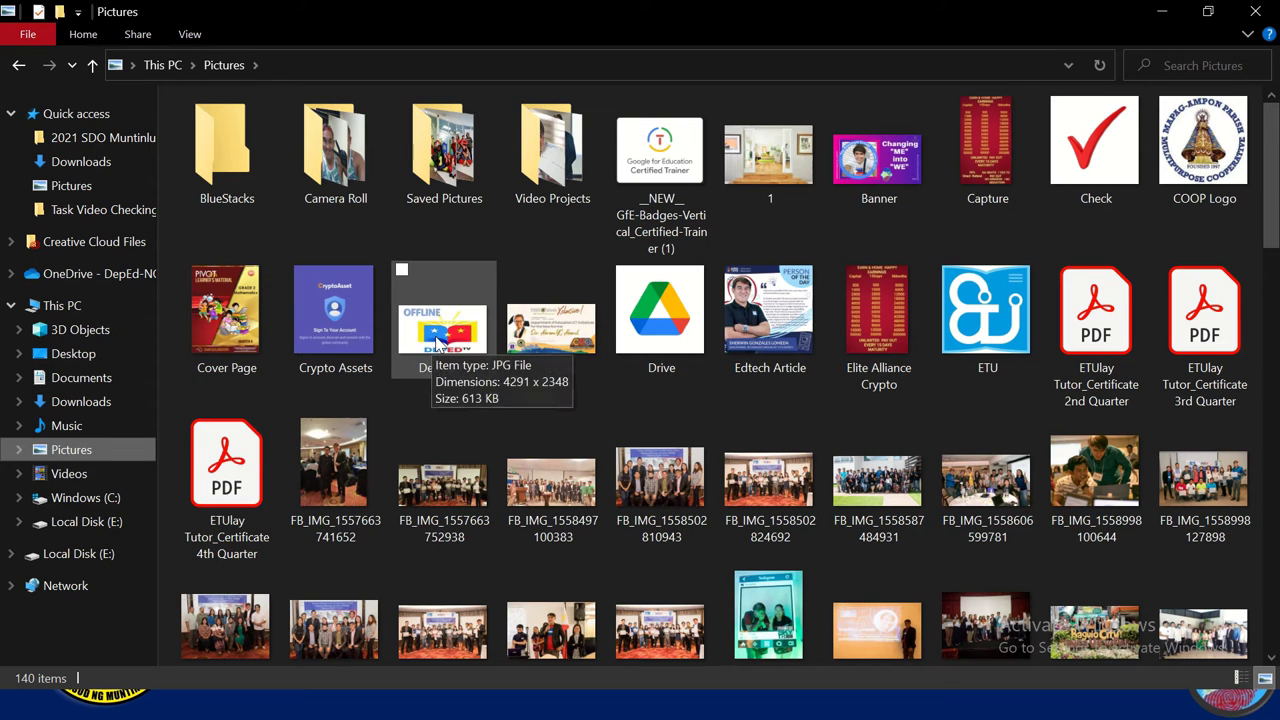
drag(436, 345, 504, 368)
key(alt+Tab)
key(alt+Tab)
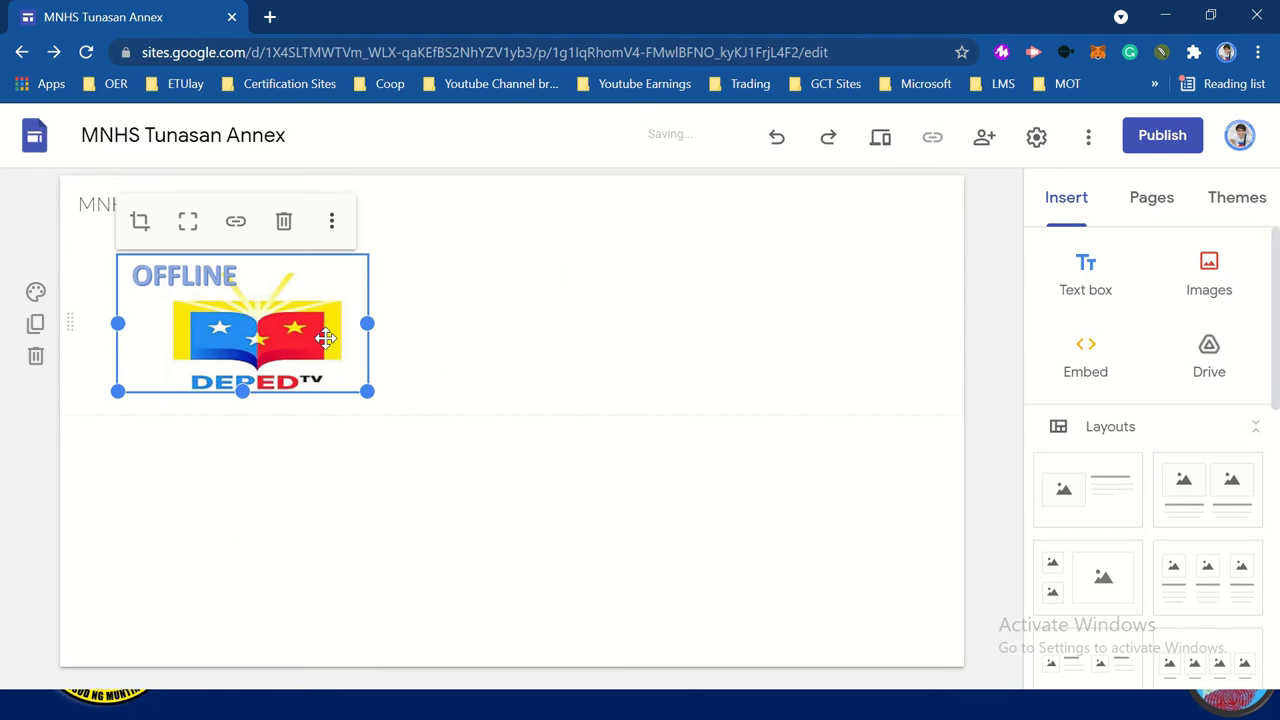
Enlarge the Deped TV image proportionally and delete the section that holds it.
drag(327, 327, 140, 235)
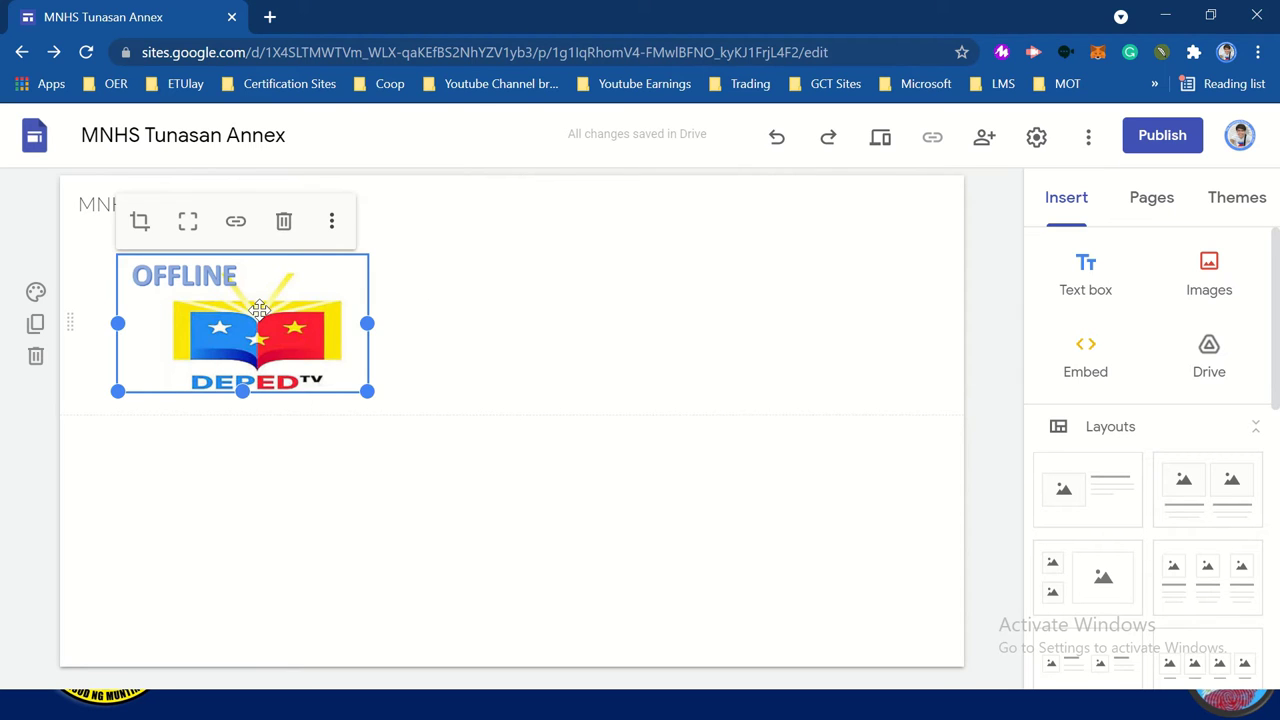
drag(368, 391, 432, 430)
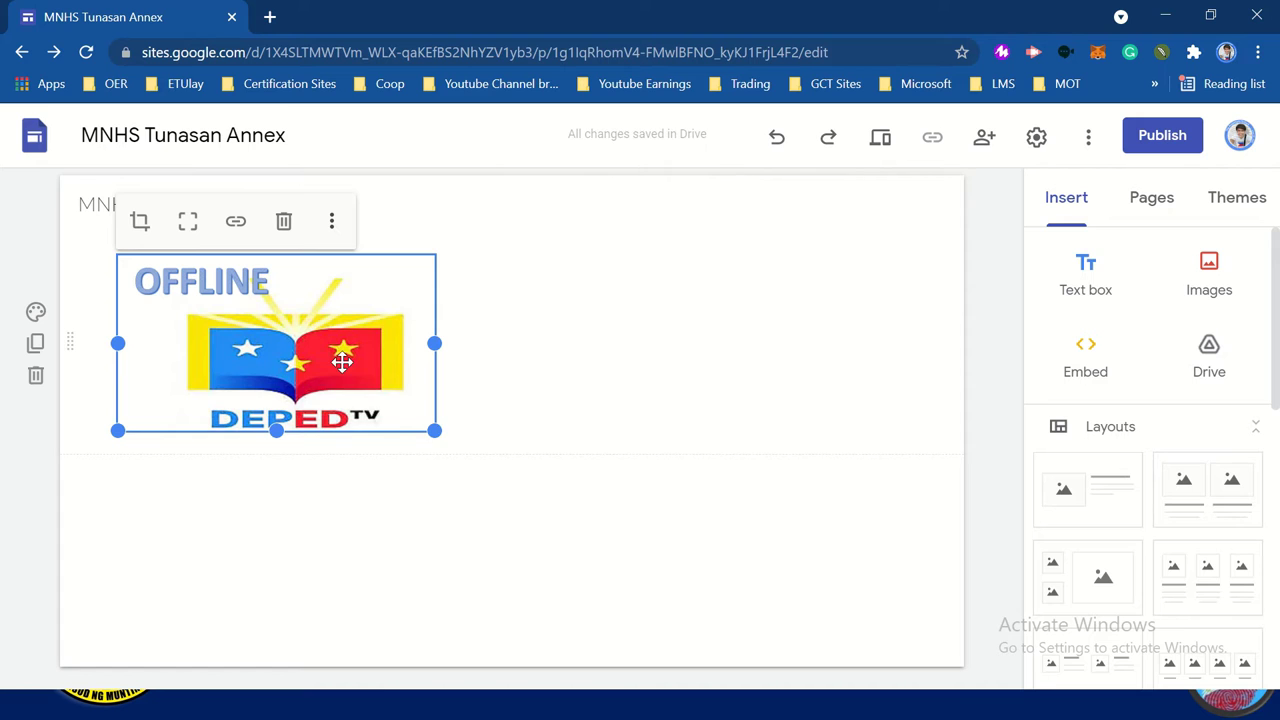
click(36, 377)
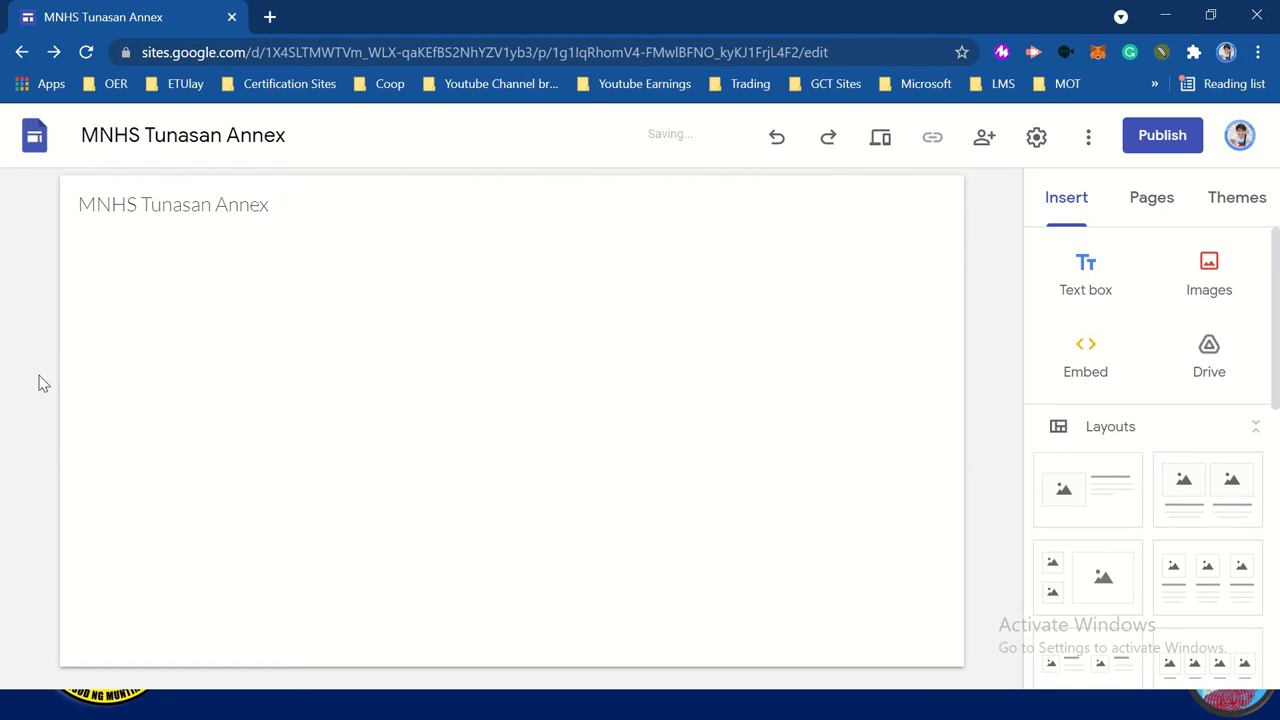
Switch to File Explorer and look through the Pictures and Downloads folders for another banner picture.
key(alt+Tab)
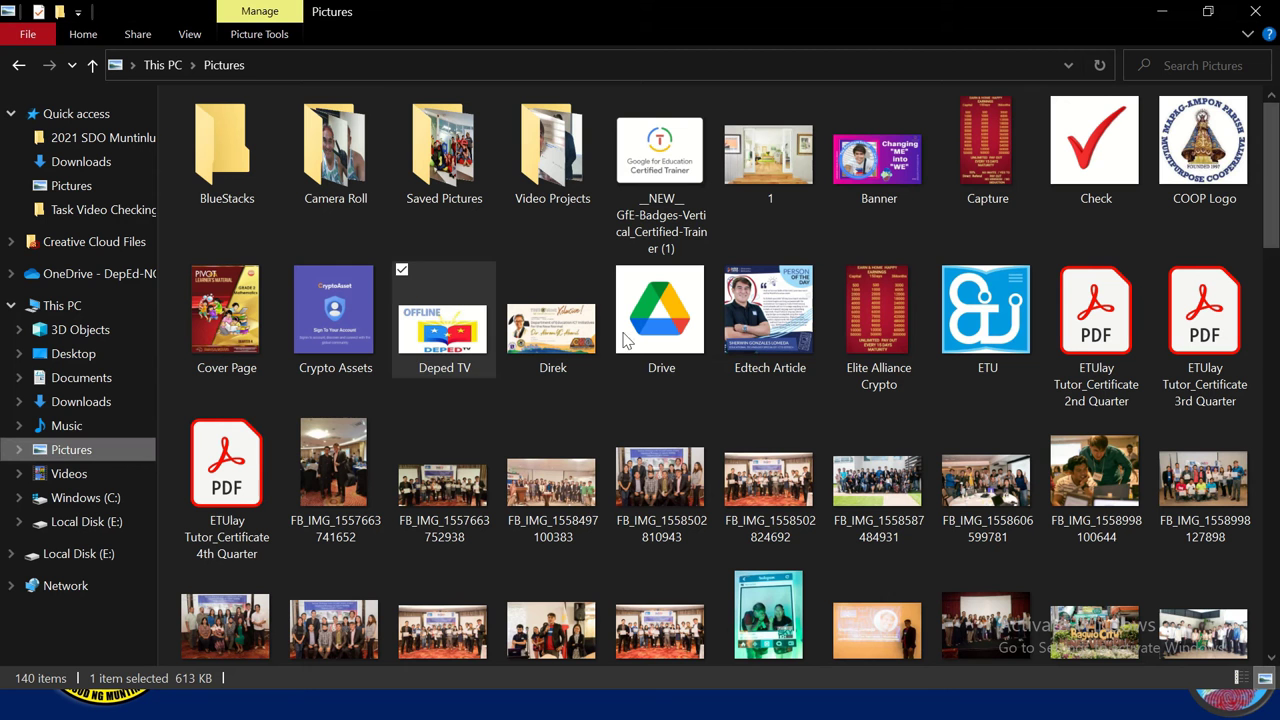
scroll(727, 392, down, 1)
scroll(727, 395, down, 5)
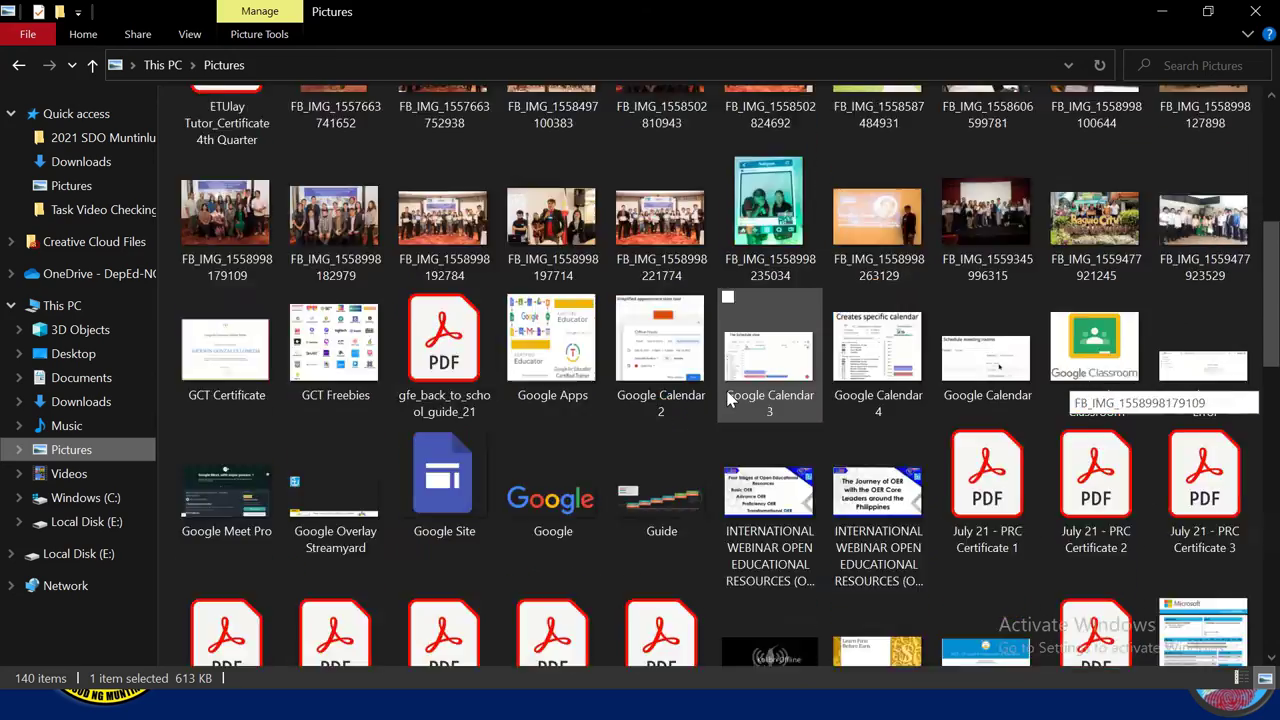
scroll(725, 386, down, 3)
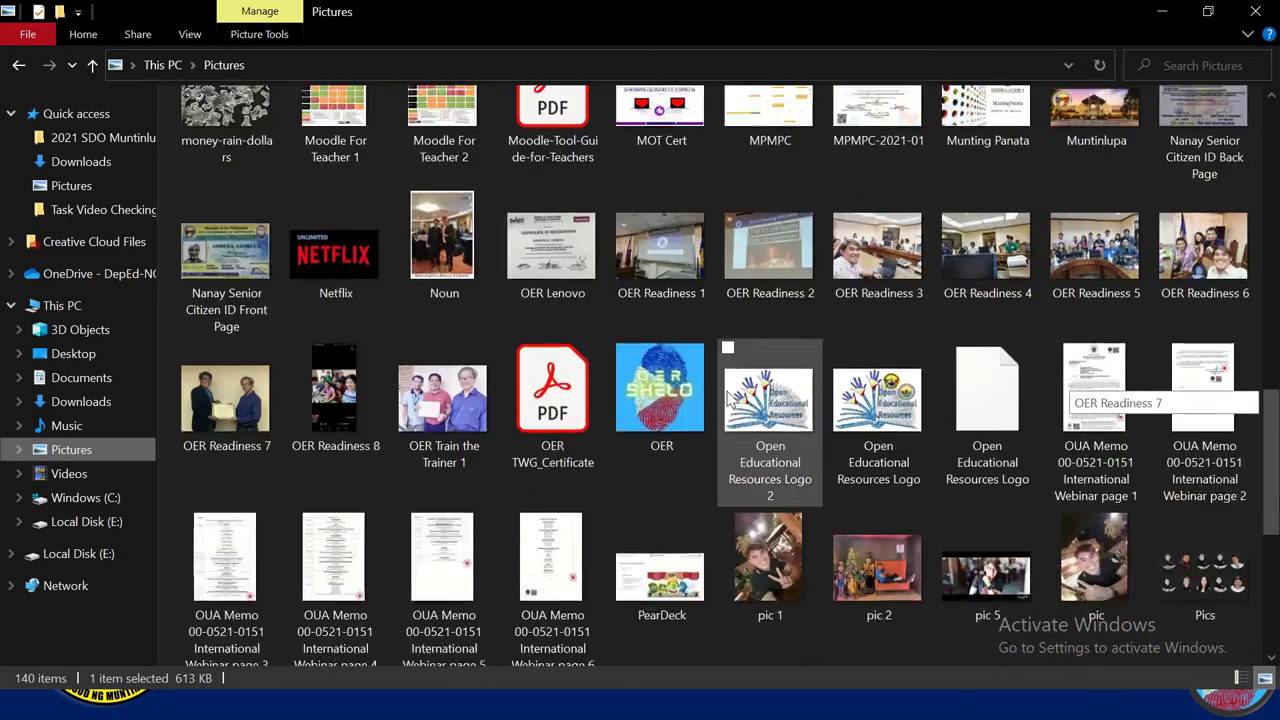
scroll(725, 386, up, 1)
scroll(725, 386, down, 1)
scroll(727, 399, up, 1)
scroll(727, 399, down, 5)
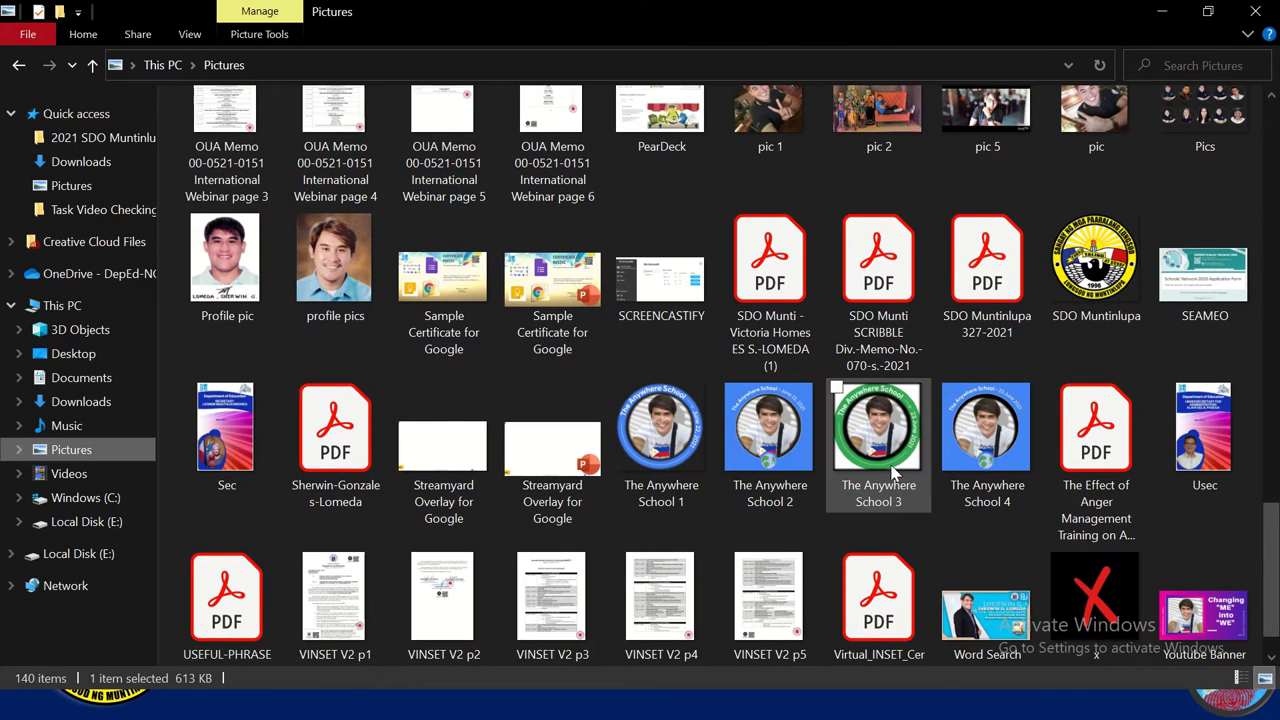
scroll(890, 470, down, 1)
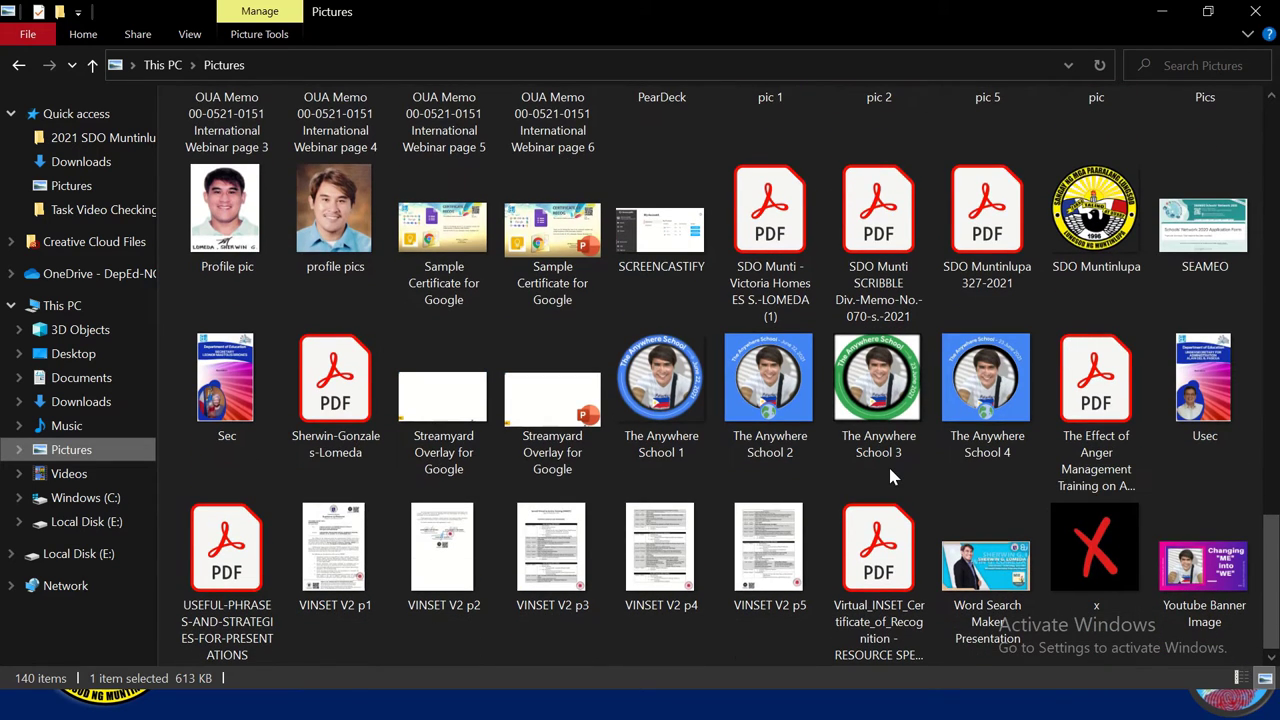
click(81, 401)
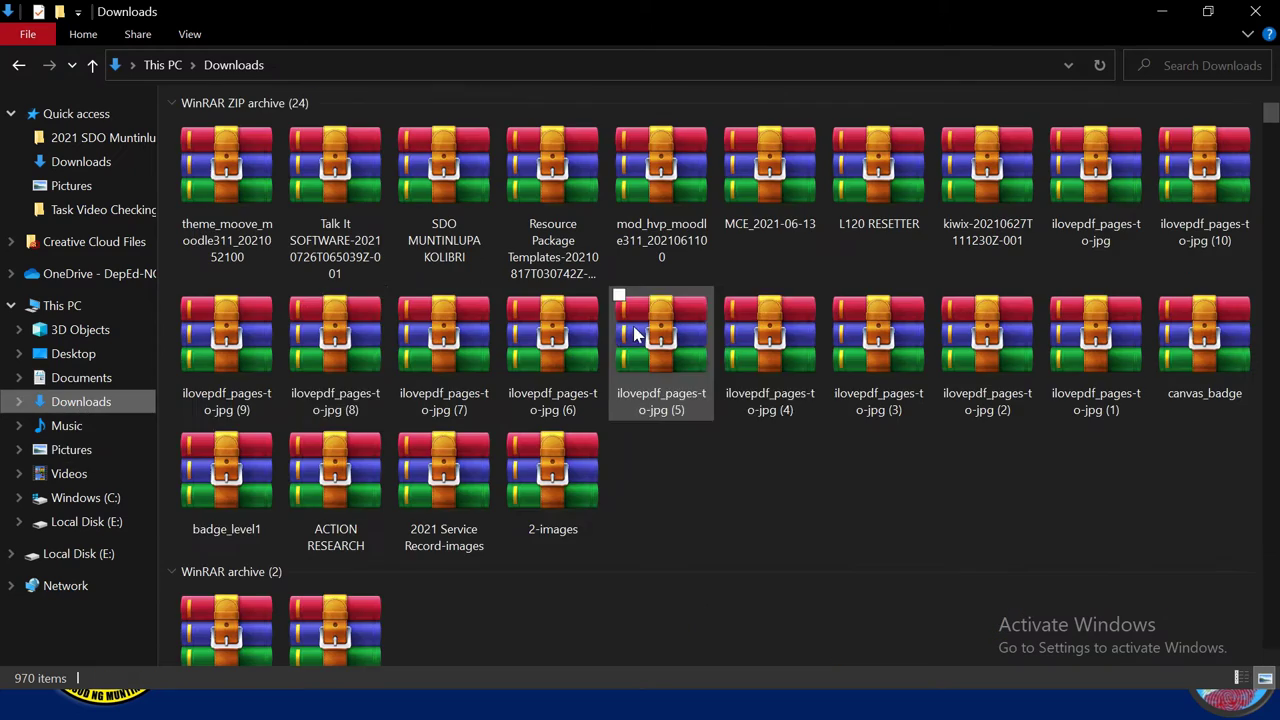
Place the Youtube Banner Image from the Pictures folder on the blank site page.
click(90, 457)
scroll(1051, 495, down, 10)
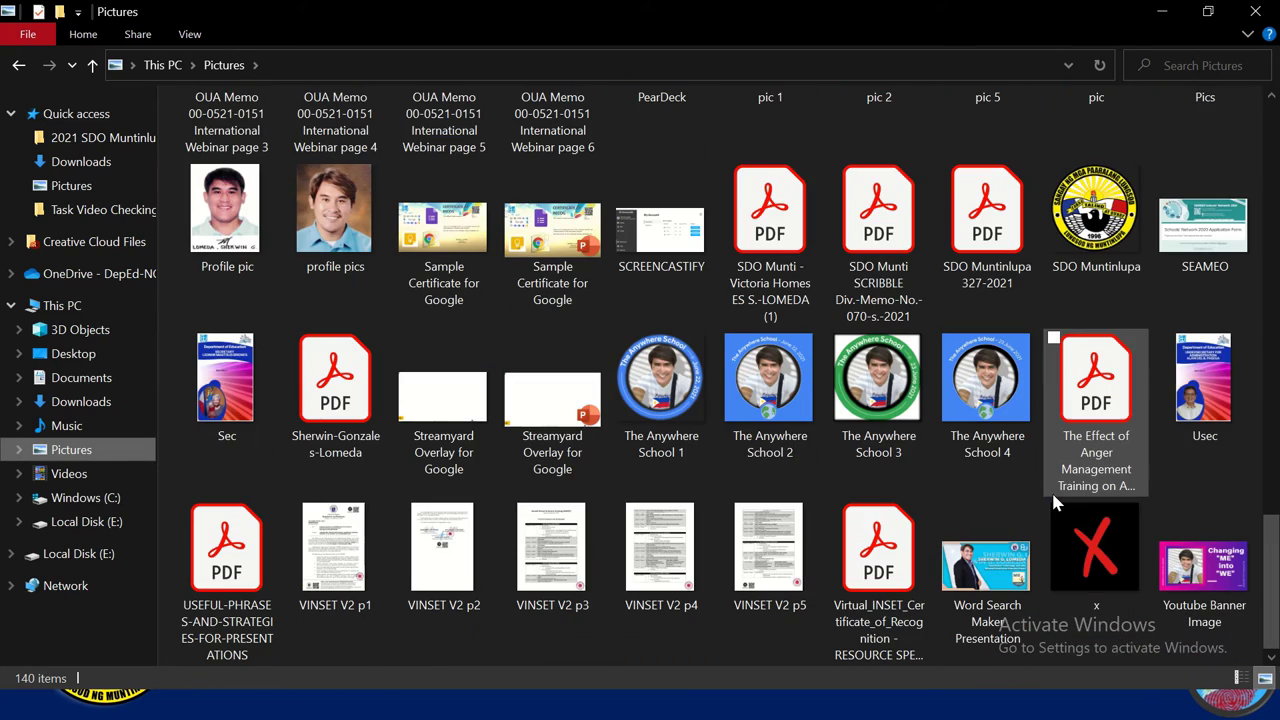
drag(1098, 545, 1060, 495)
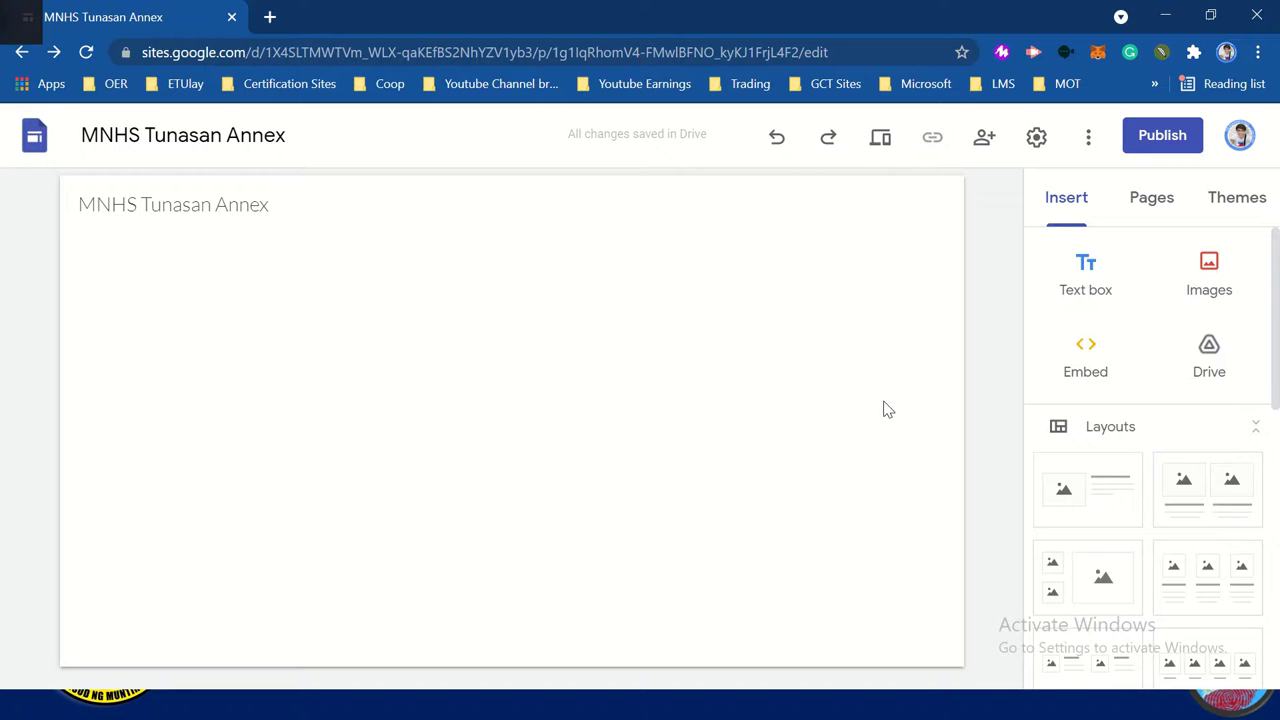
drag(884, 409, 768, 332)
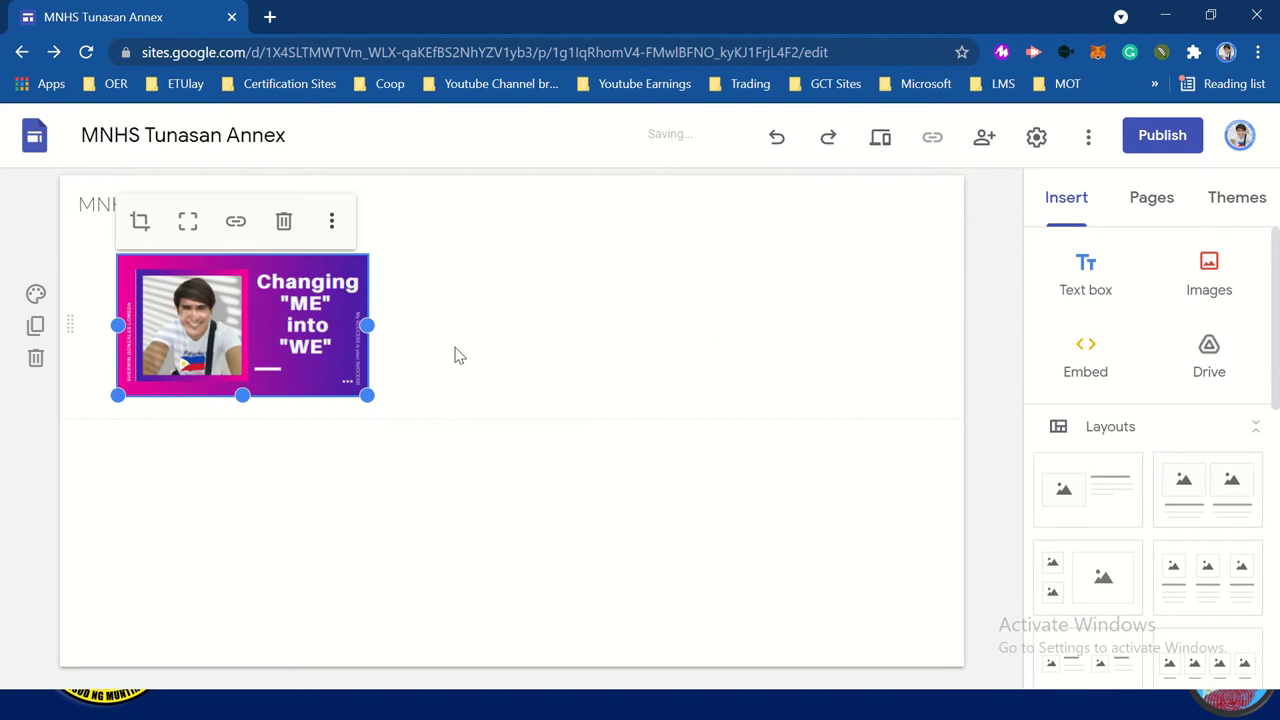
Enlarge the "Changing ME into WE" banner image and remove it from the page.
drag(367, 394, 497, 468)
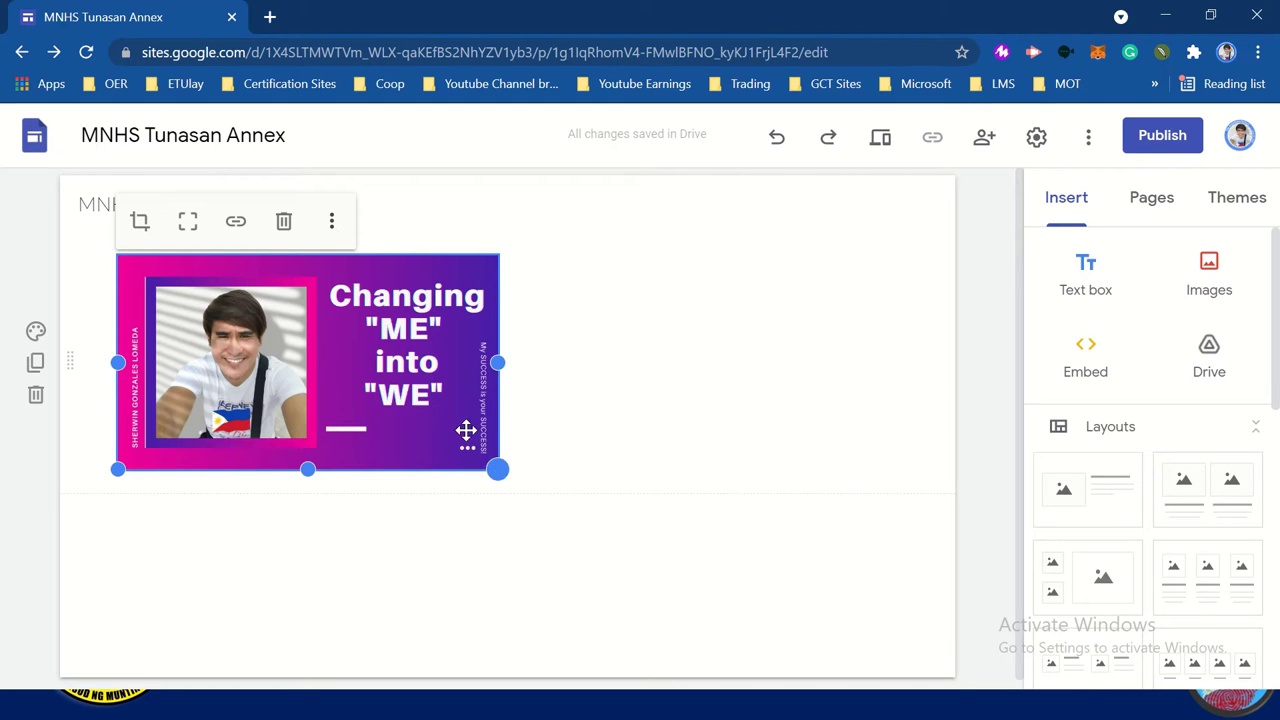
drag(497, 469, 518, 452)
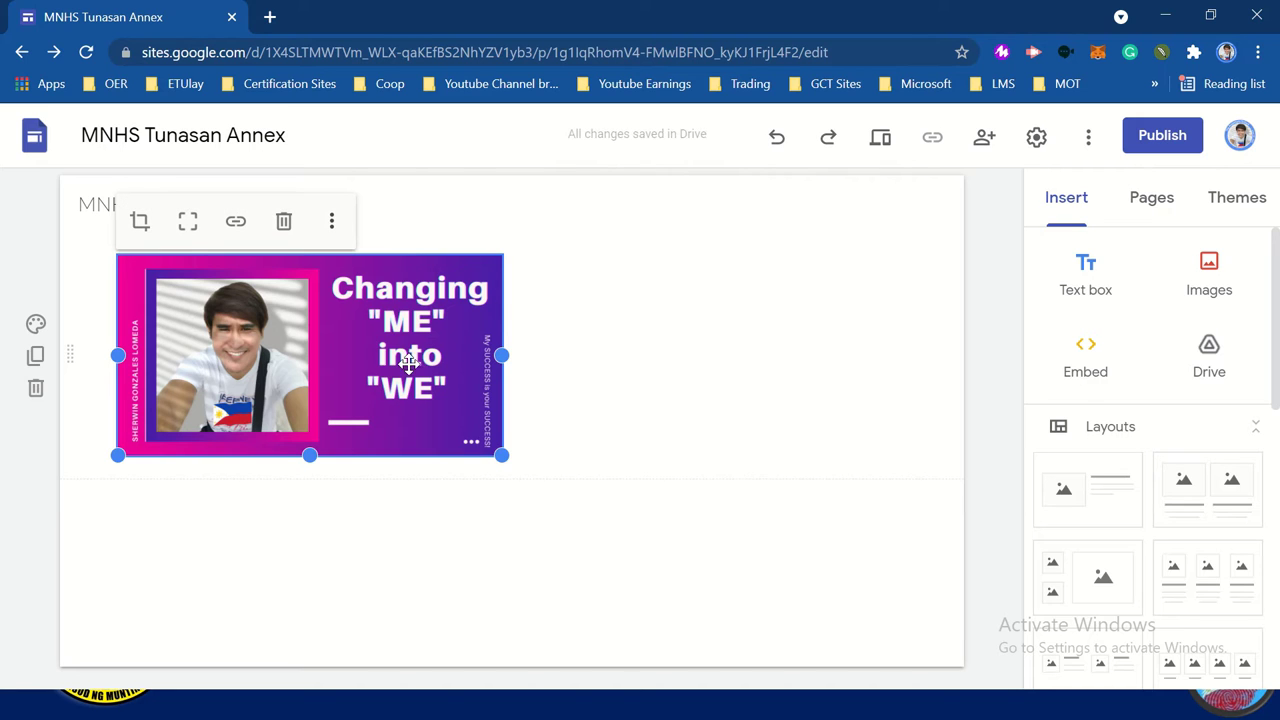
click(284, 228)
Switch to File Explorer, find the Youtube Moving Banner Image in the Downloads folder, and place it on the blank site page.
key(alt+Tab)
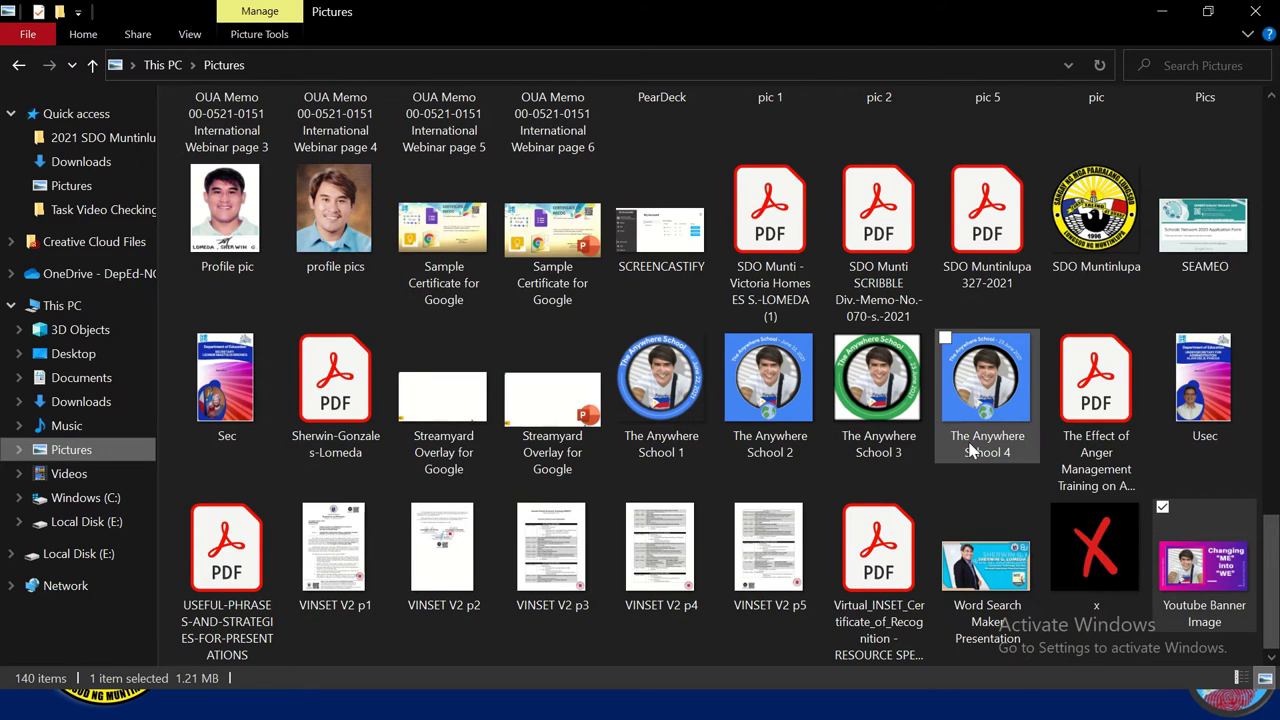
scroll(970, 450, up, 3)
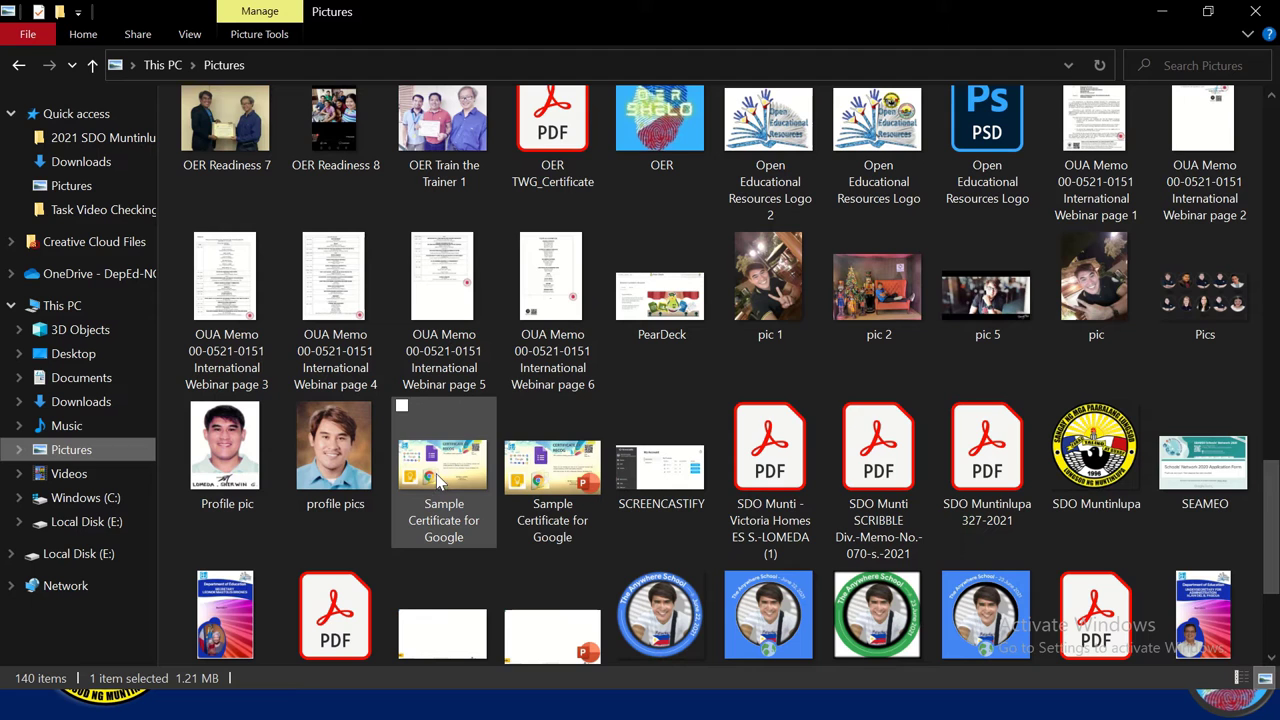
scroll(706, 376, up, 5)
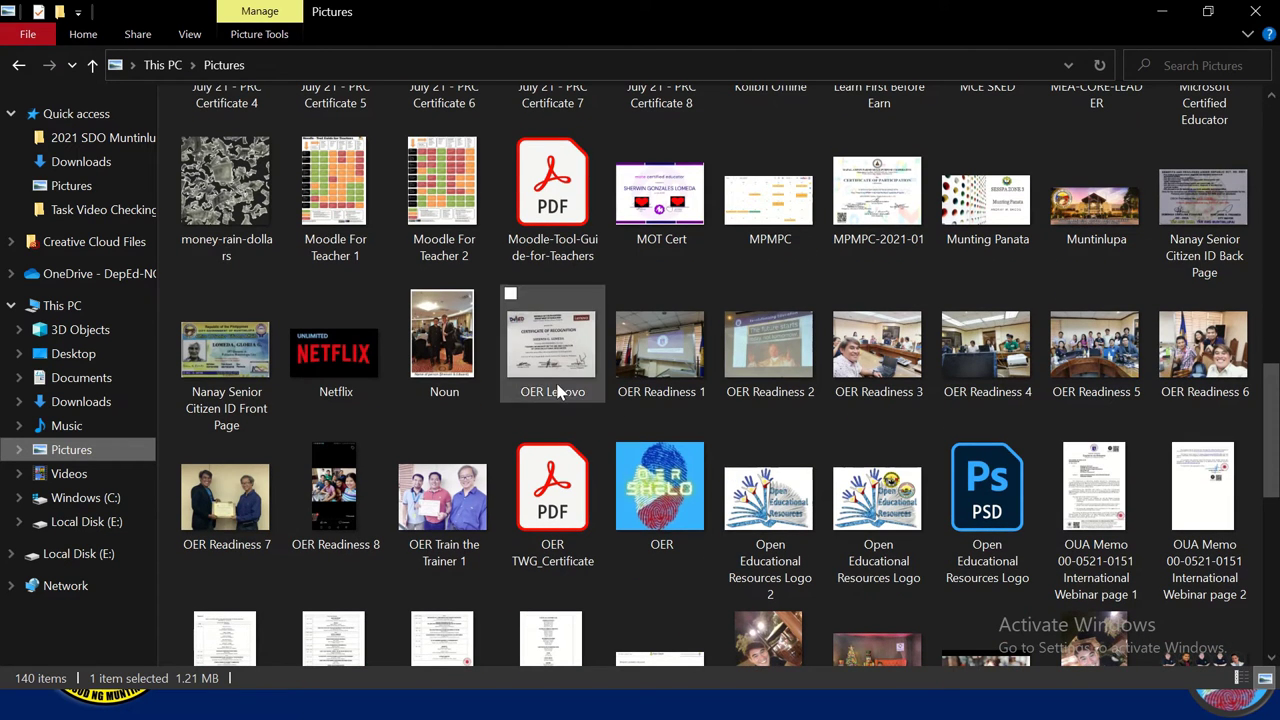
click(81, 401)
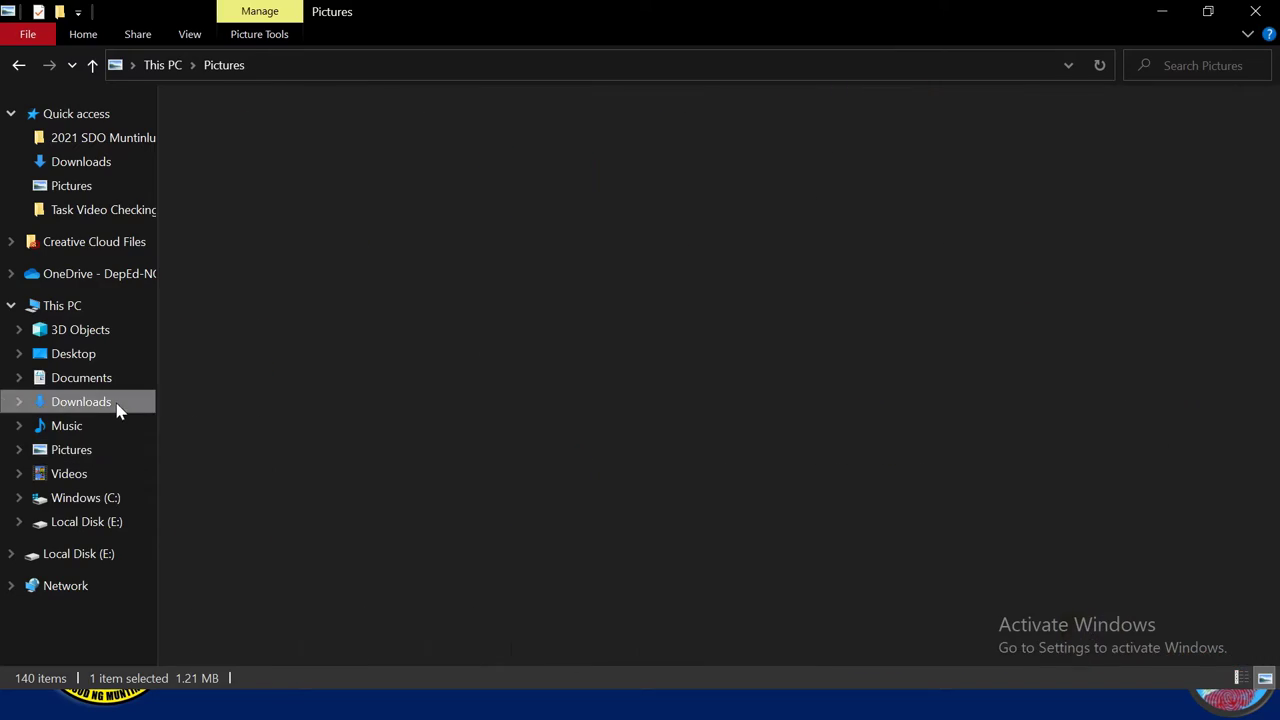
scroll(928, 449, down, 5)
scroll(928, 449, down, 15)
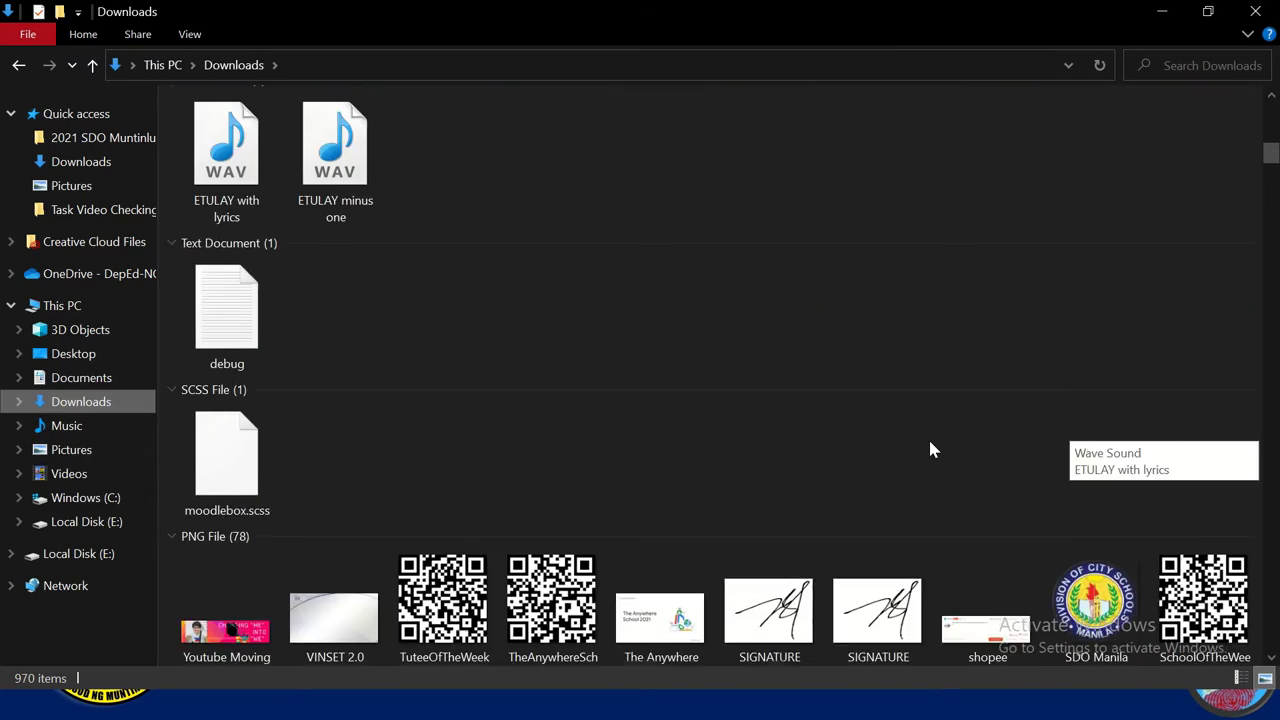
scroll(928, 449, up, 8)
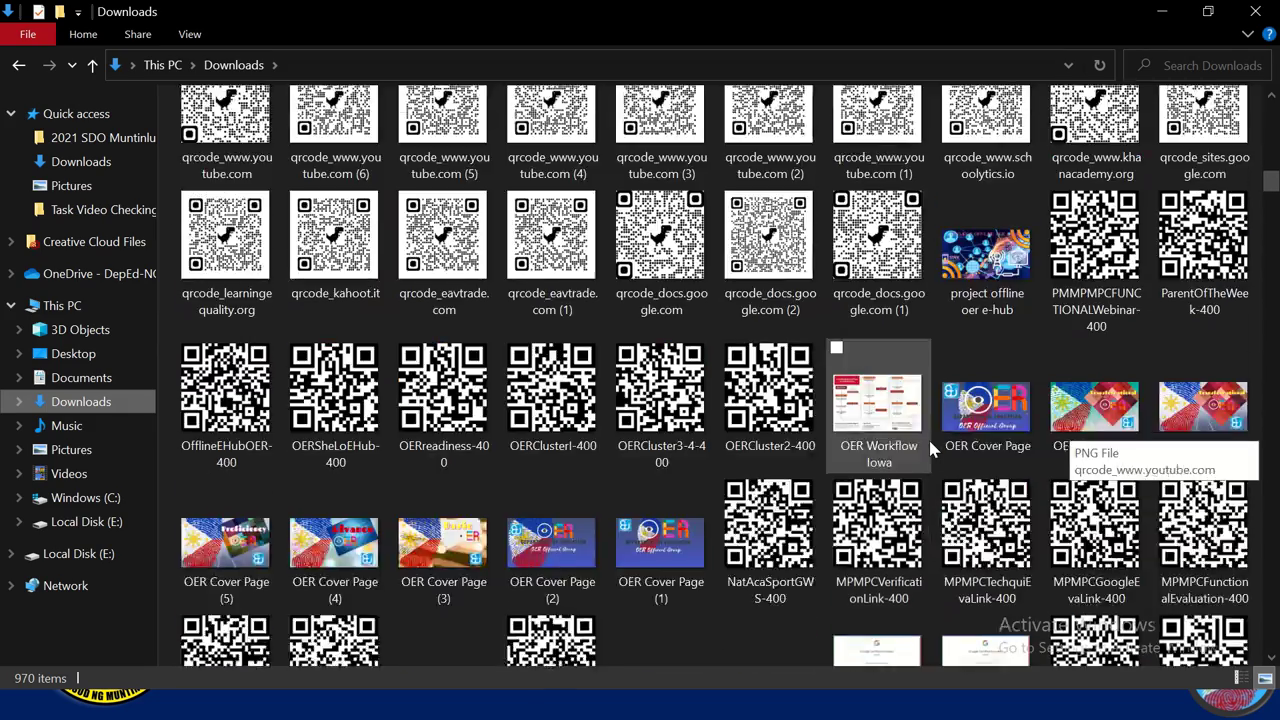
scroll(737, 441, down, 10)
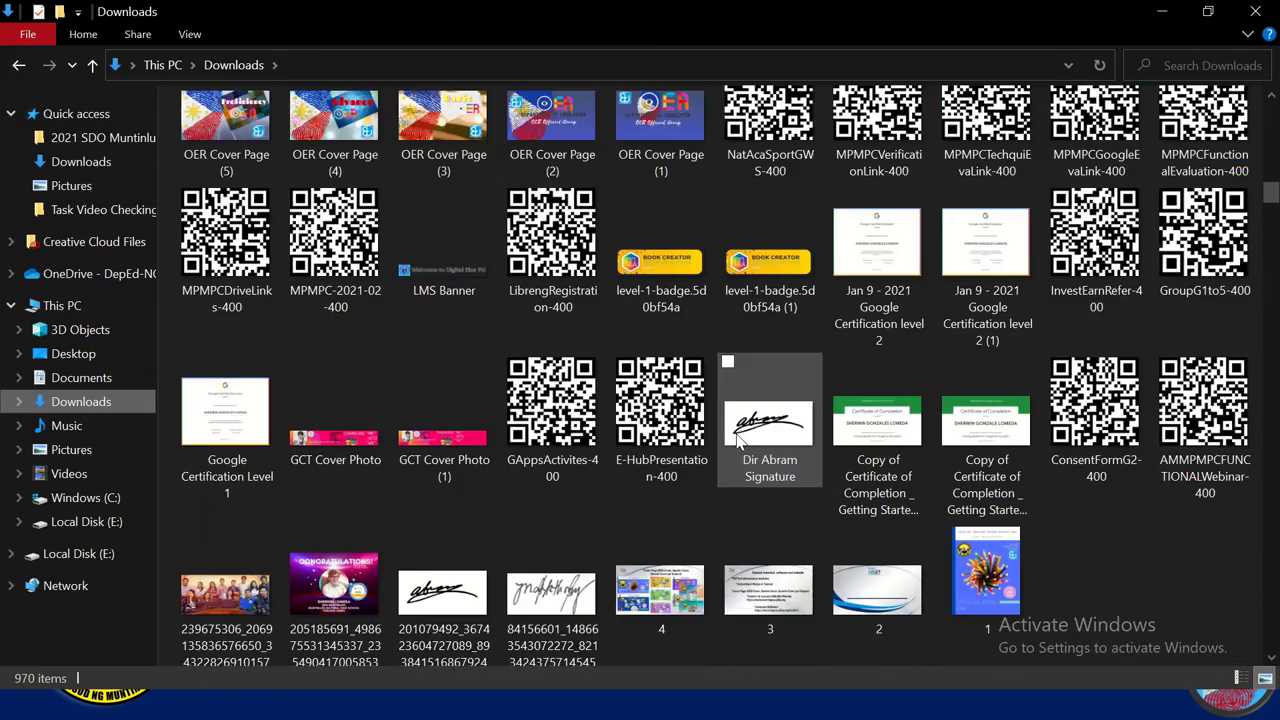
scroll(716, 400, up, 10)
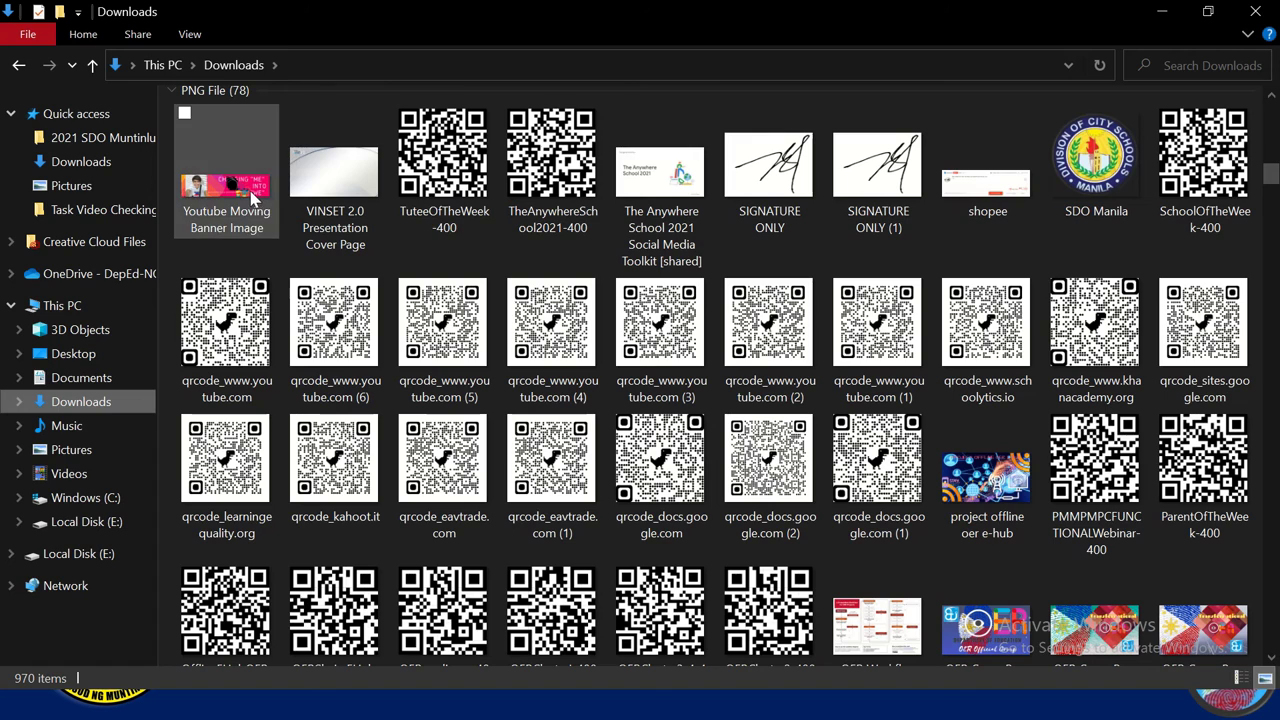
drag(252, 198, 455, 265)
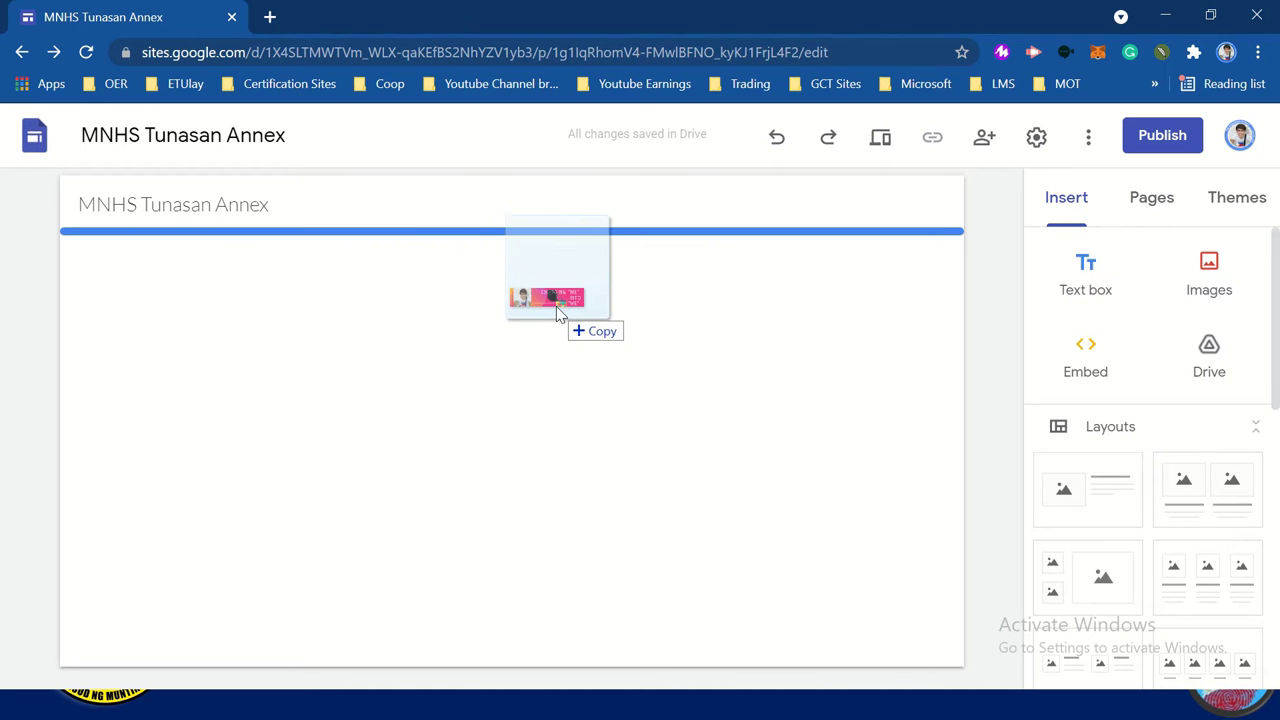
drag(557, 308, 557, 309)
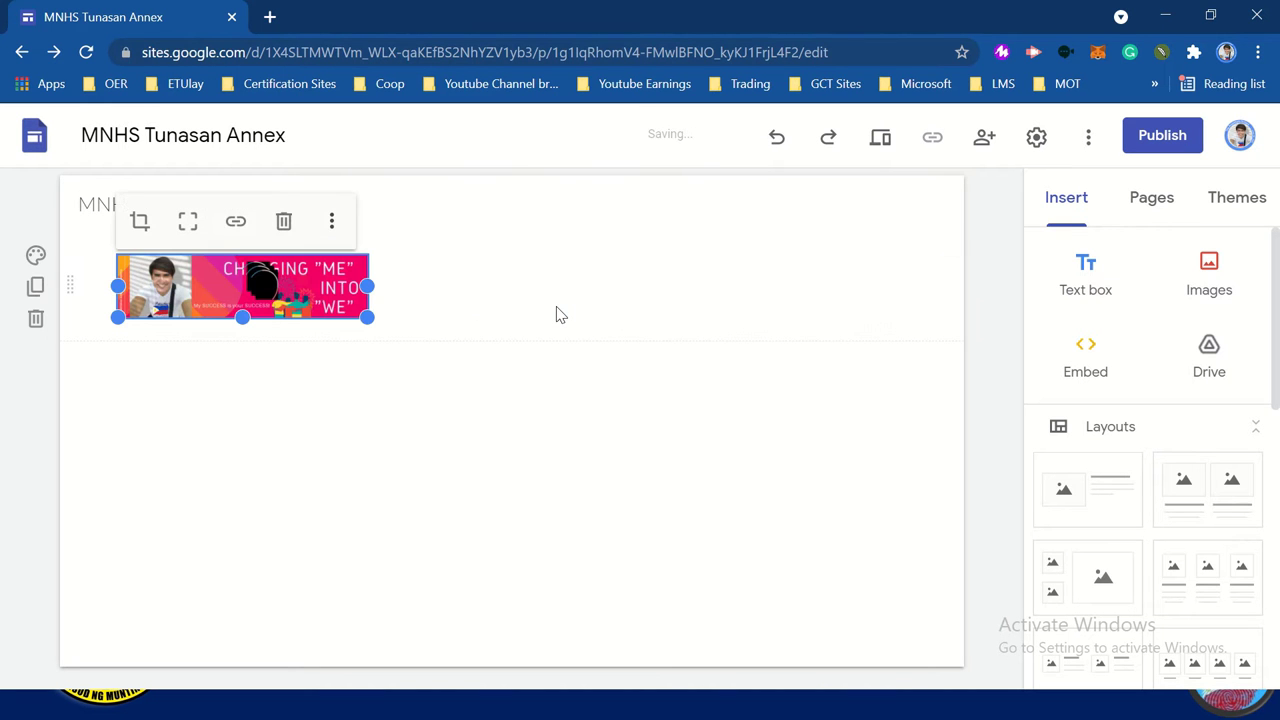
Enlarge the moving banner image proportionally until it spans the content width of the page.
drag(367, 317, 943, 455)
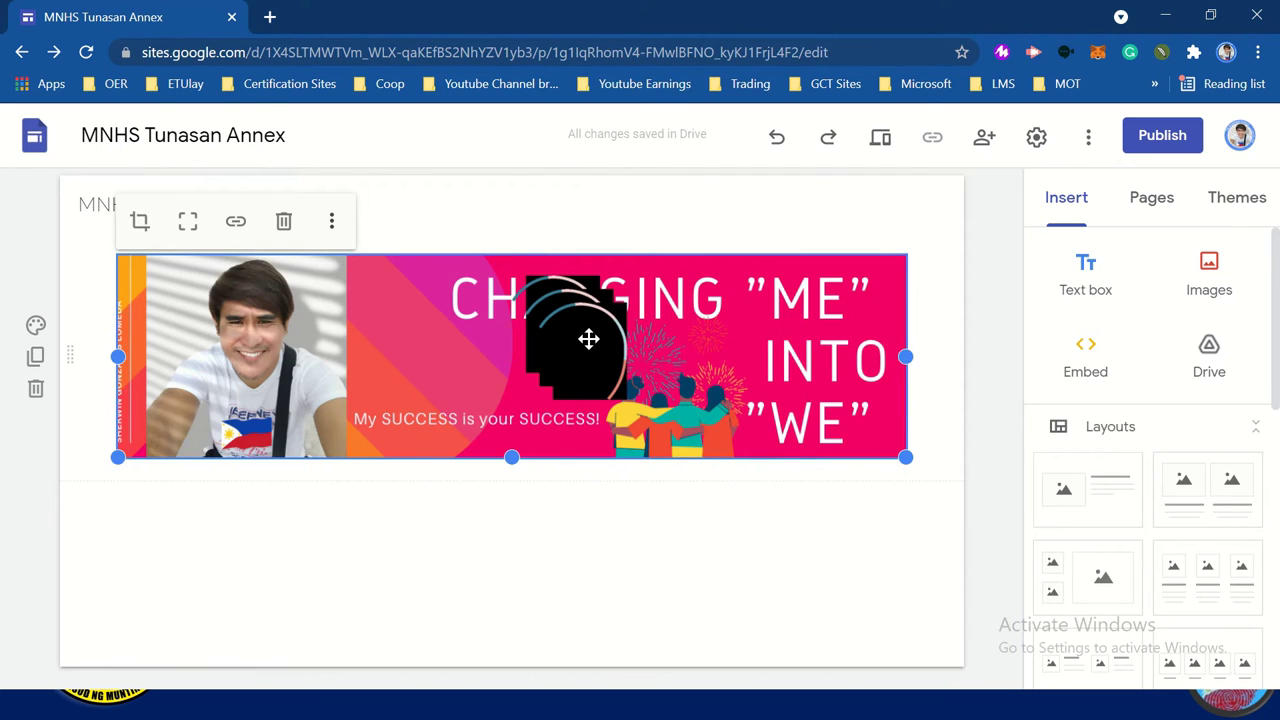
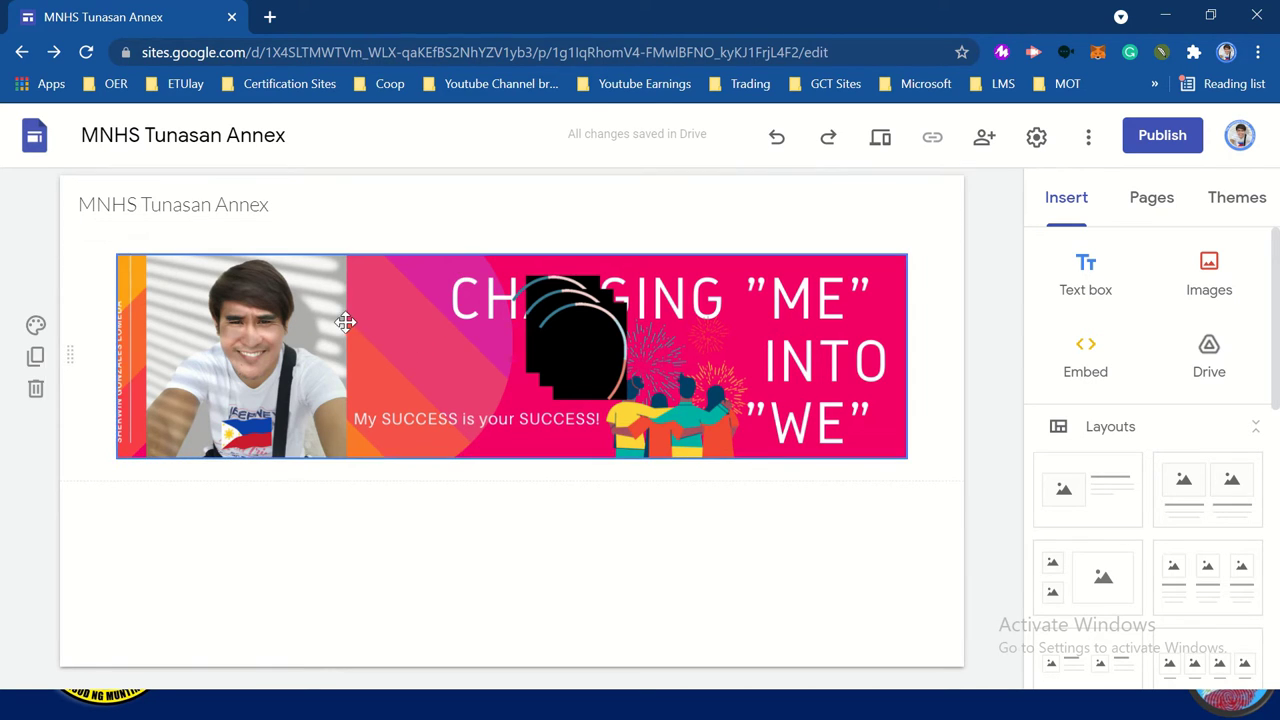
click(220, 200)
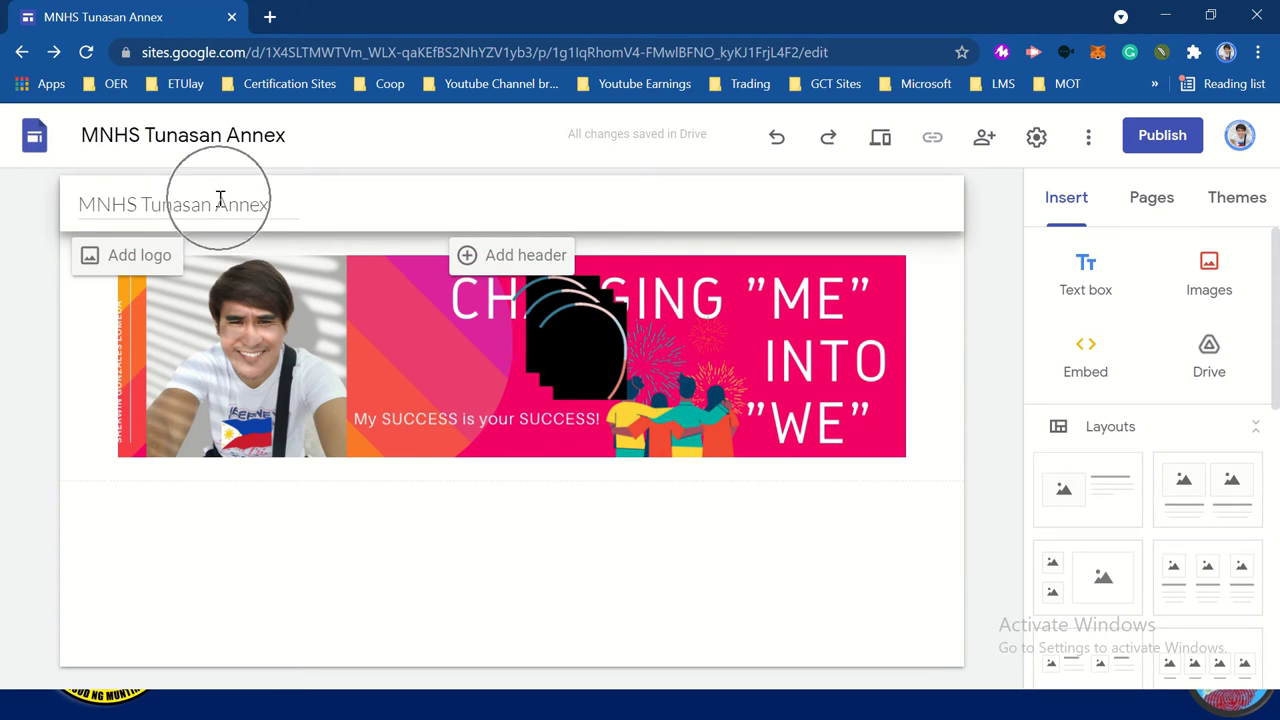
click(417, 340)
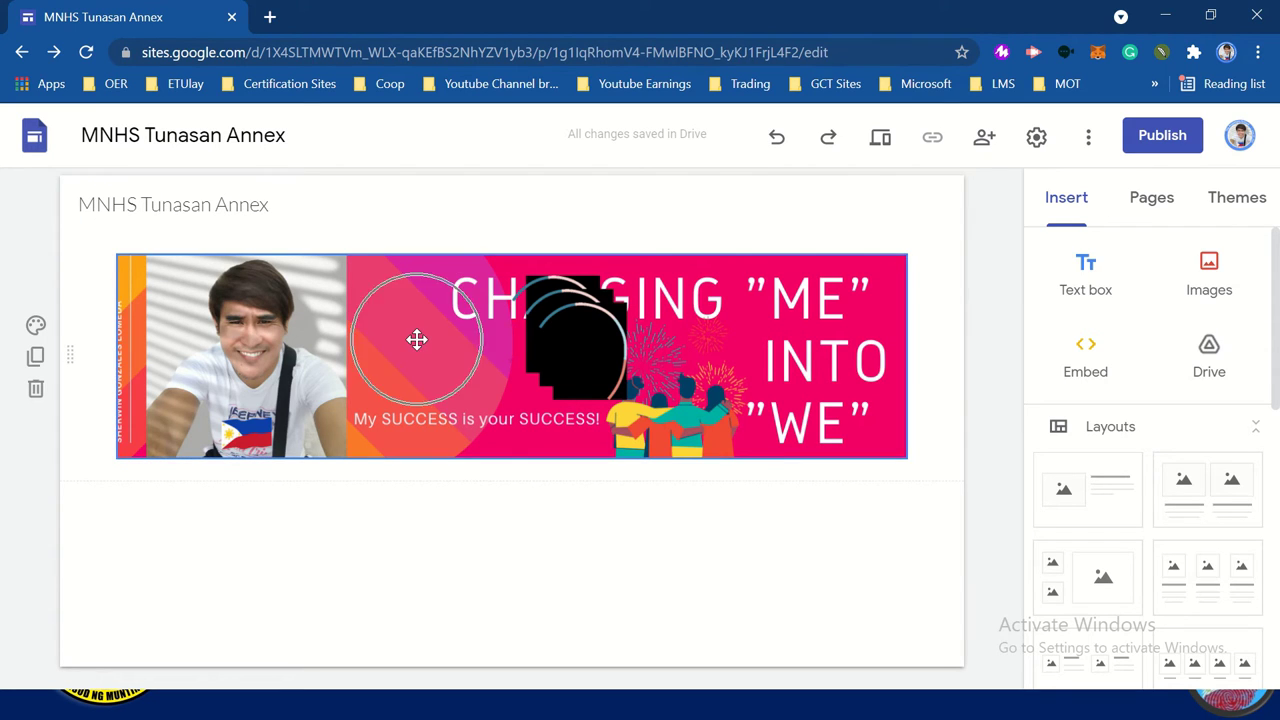
click(417, 340)
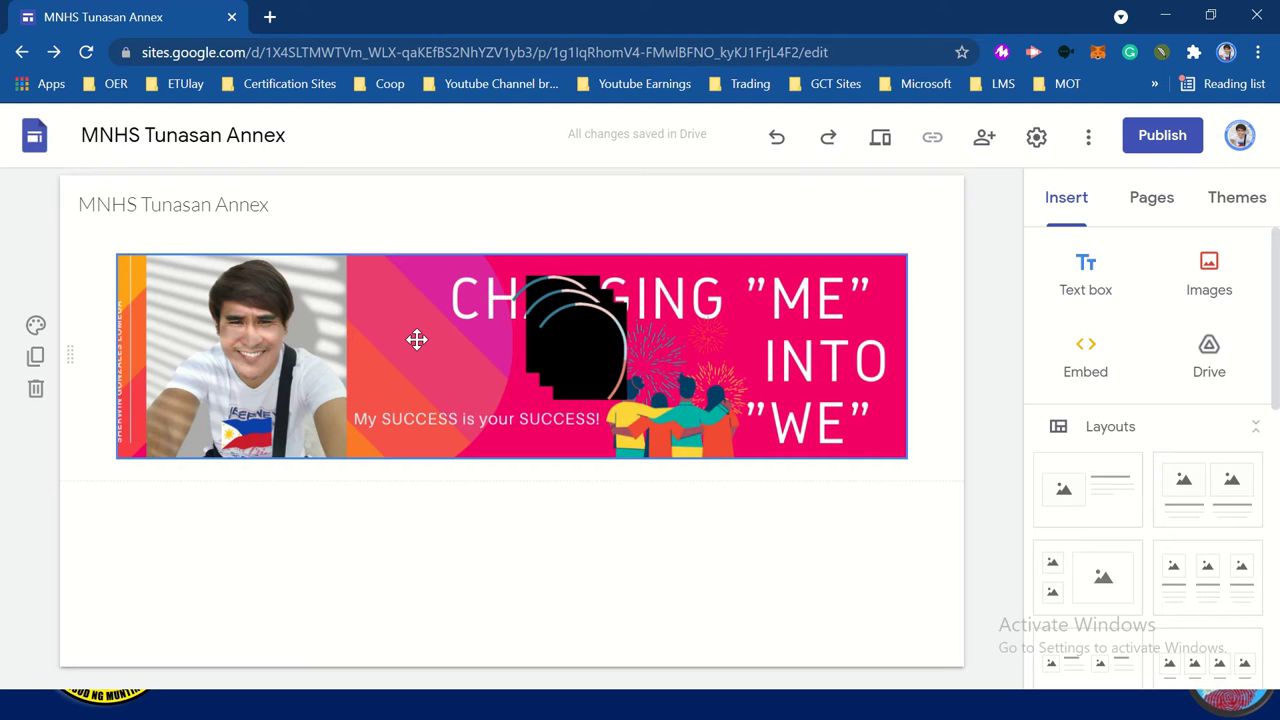
Switch to the PowerPoint slide show to read the activity's task list, and return to the site editor.
key(alt+Tab)
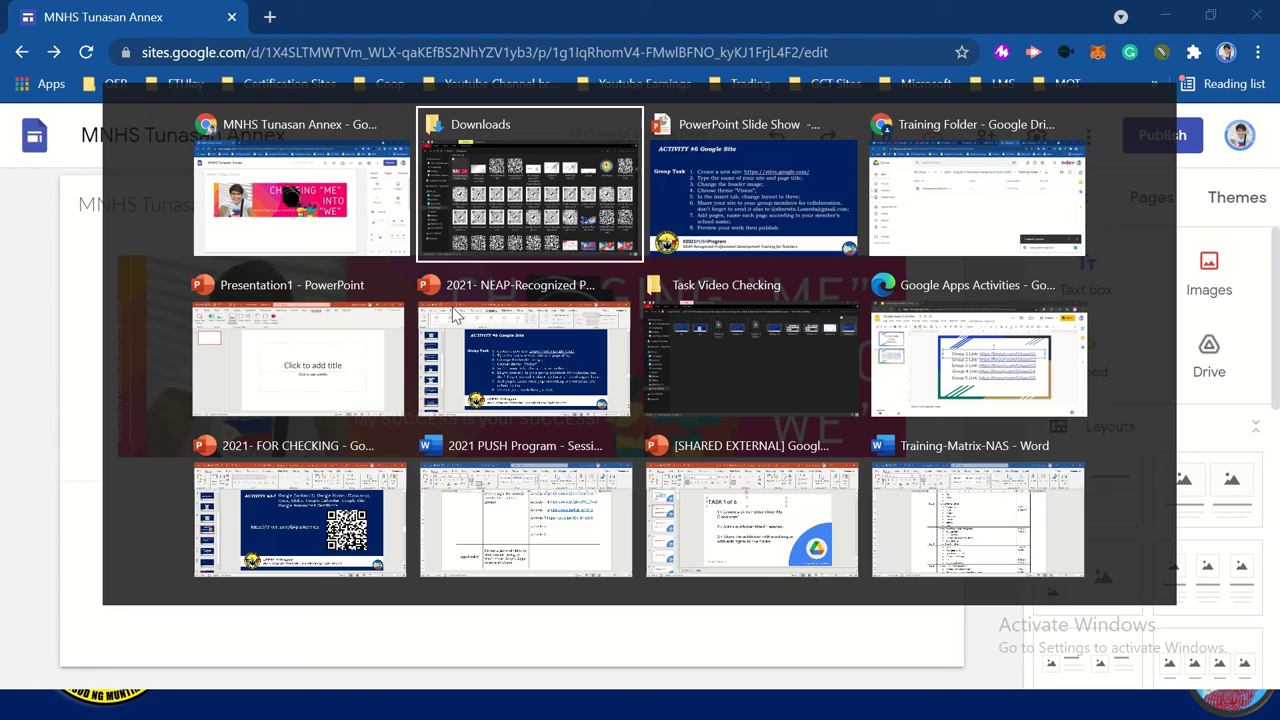
key(alt+Tab)
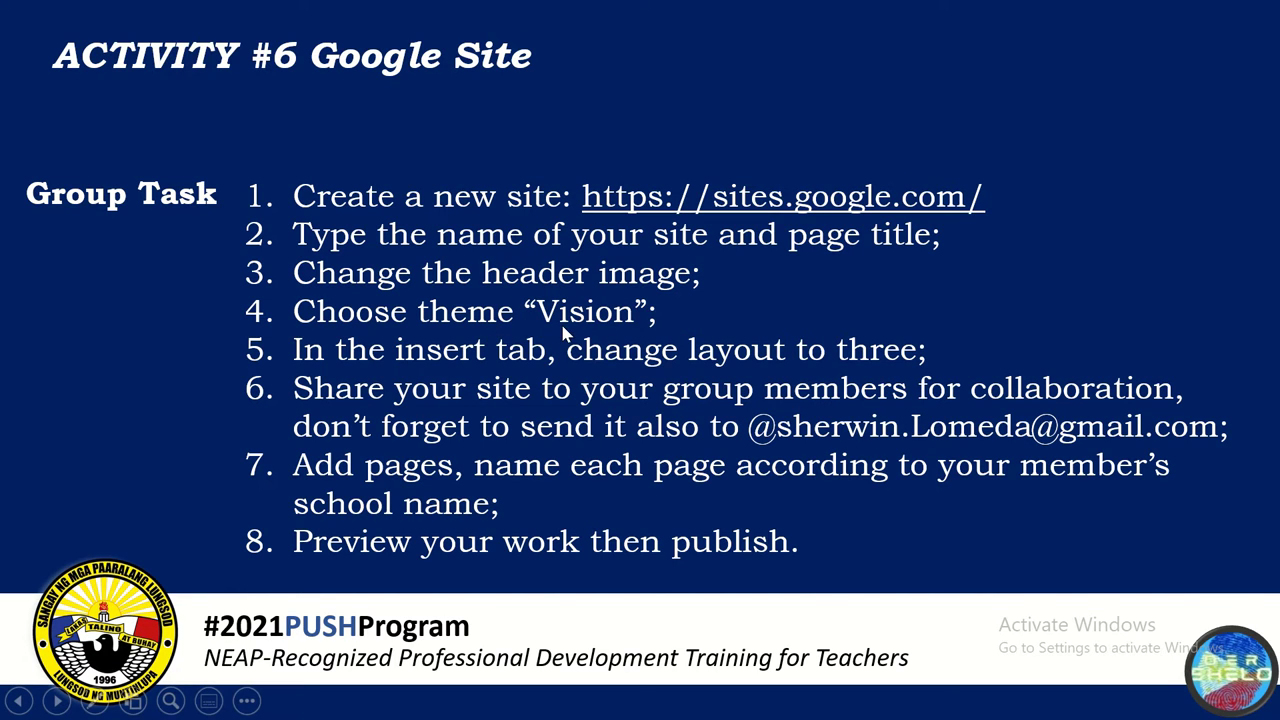
key(alt+Tab)
Apply the Vision theme to the site, checking the required theme name against the task list slide.
click(1231, 206)
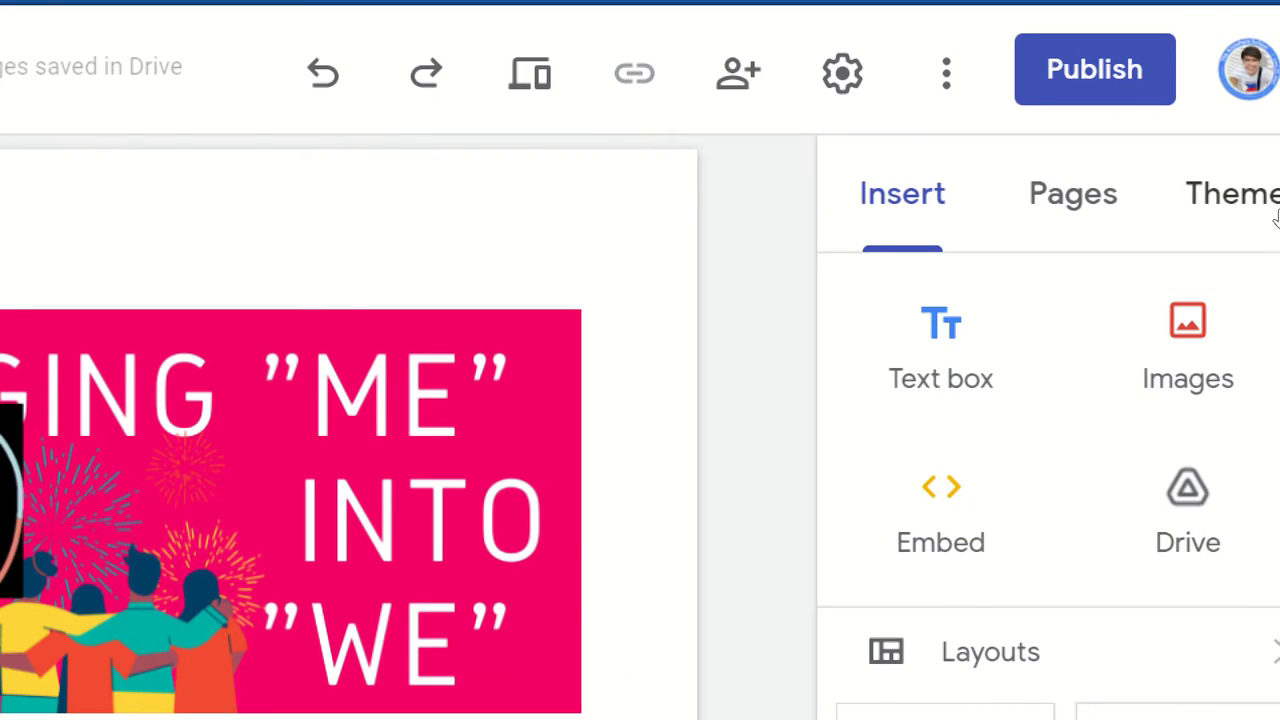
click(1274, 205)
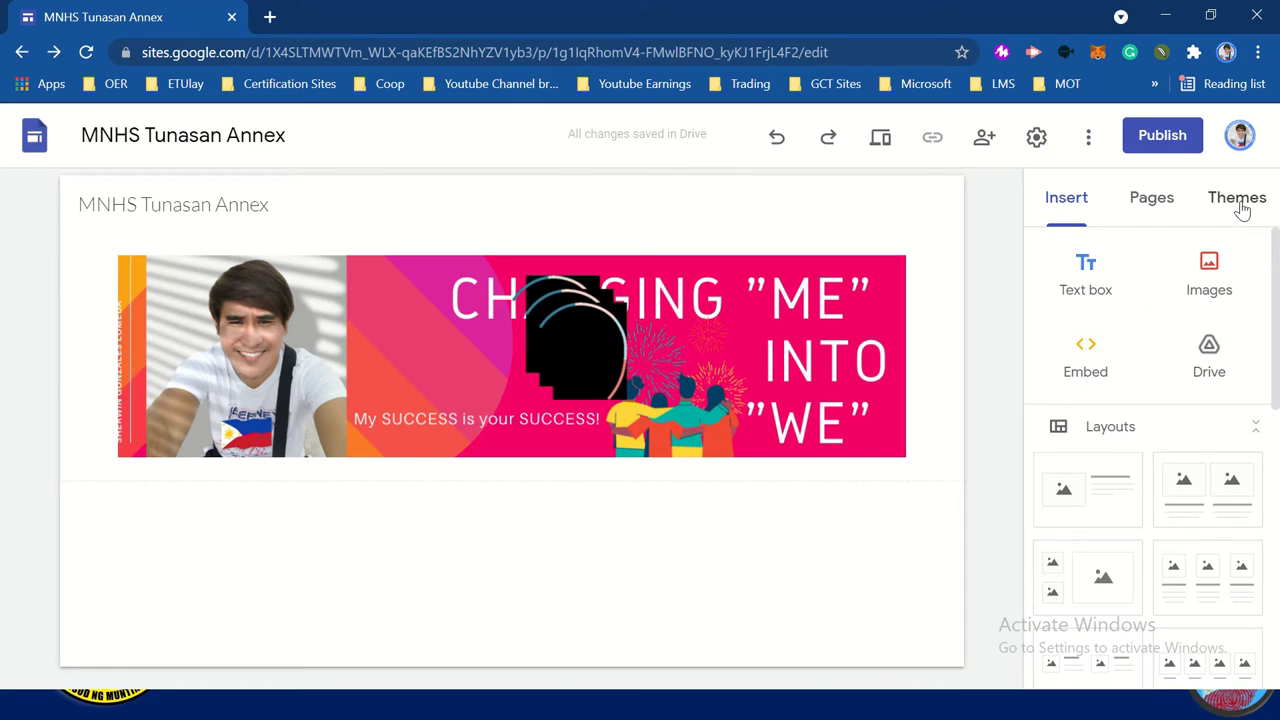
click(1241, 207)
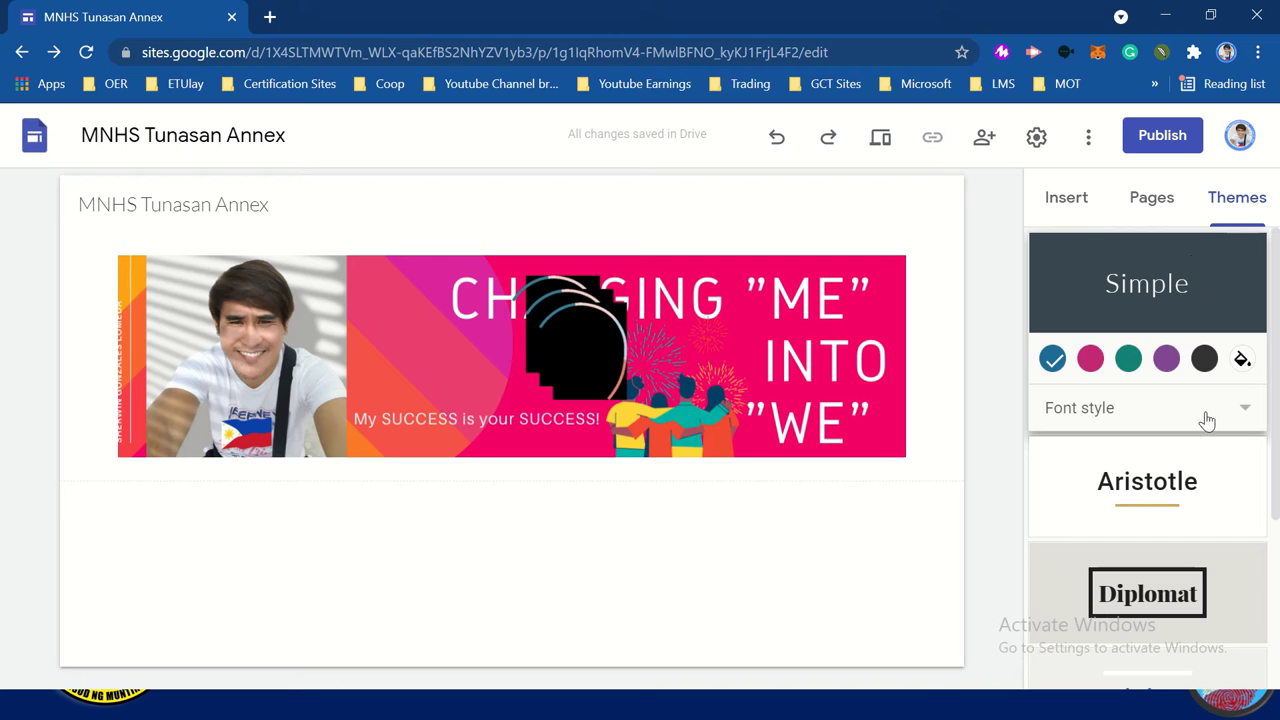
scroll(1163, 508, down, 3)
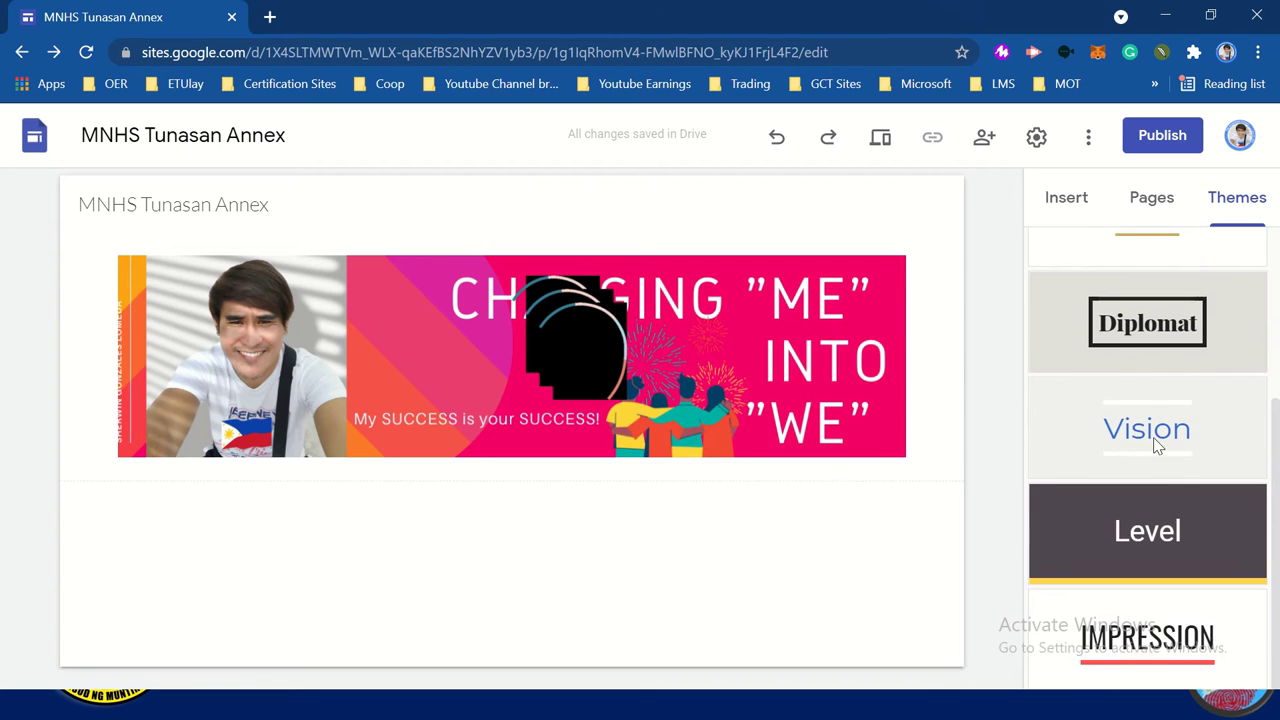
scroll(1152, 437, up, 3)
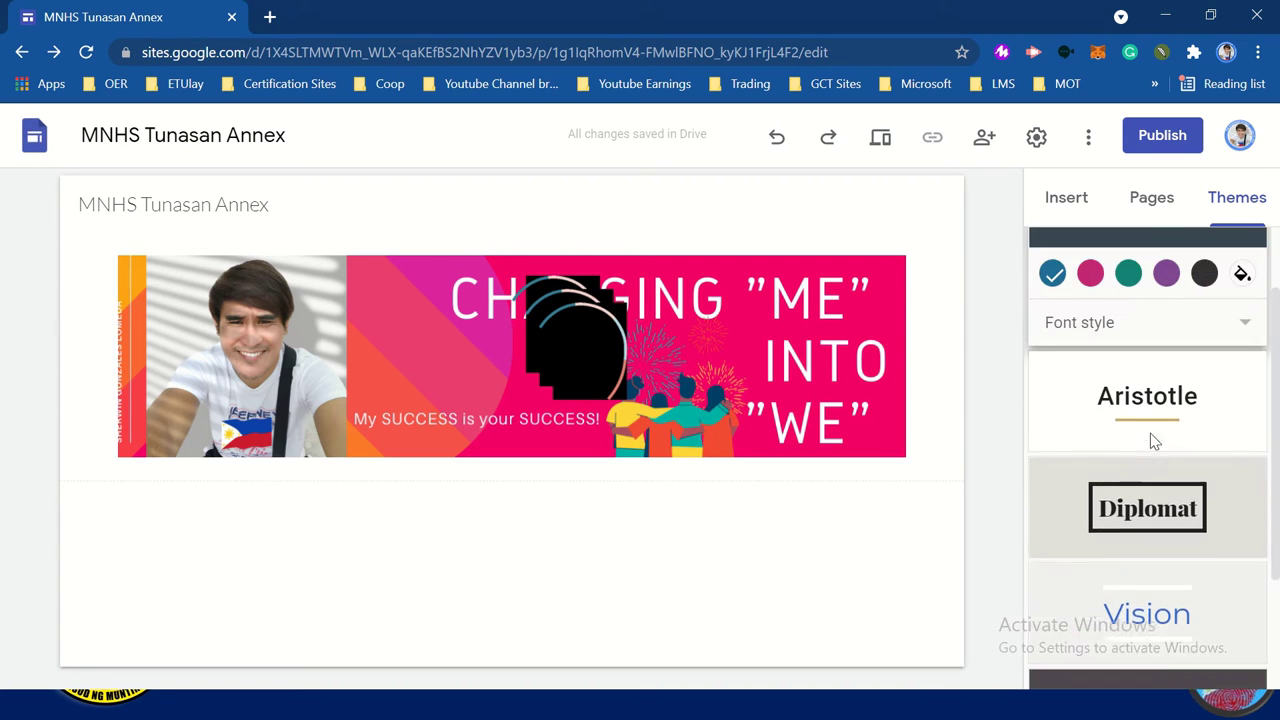
click(1160, 482)
scroll(1160, 482, down, 4)
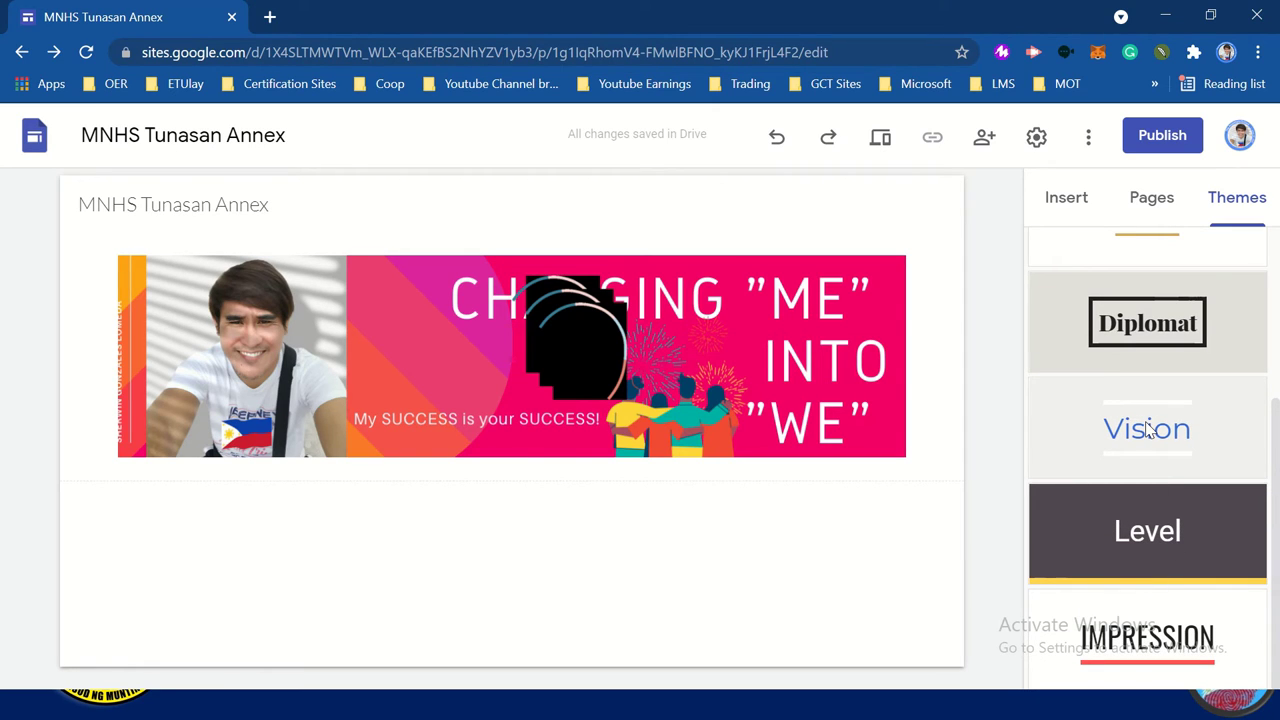
key(alt+Tab)
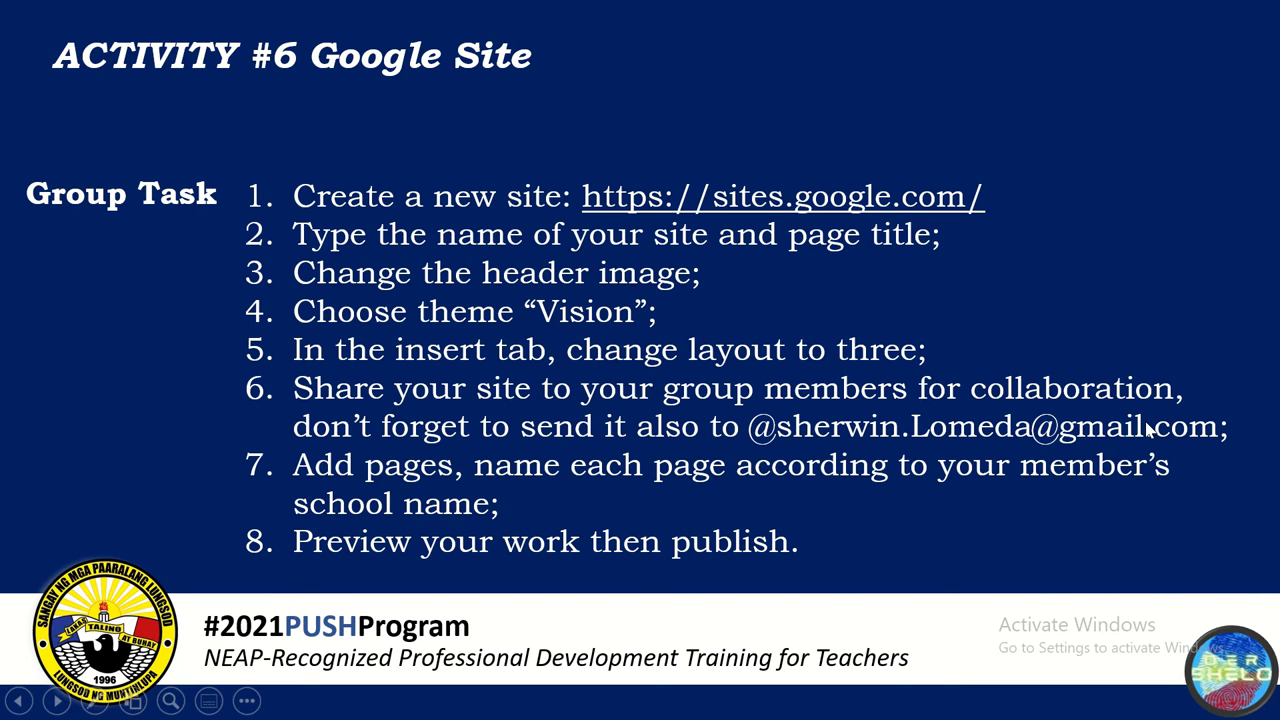
key(alt+Tab)
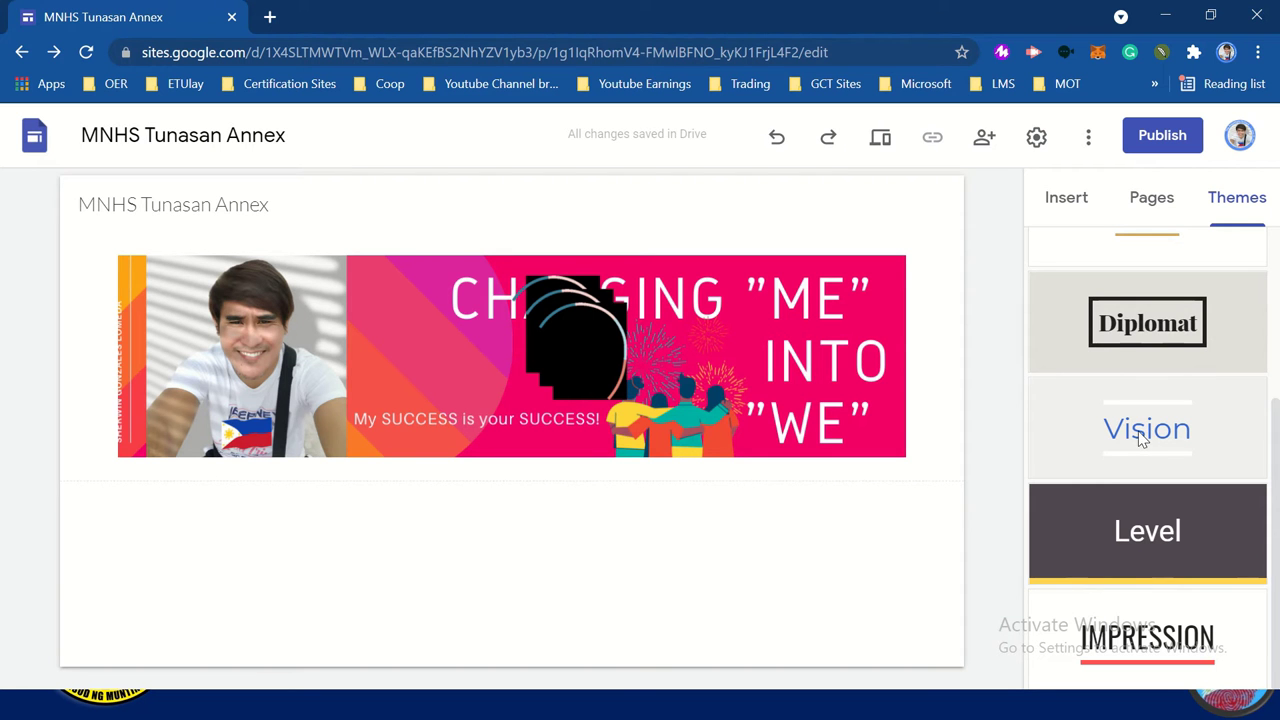
click(1141, 438)
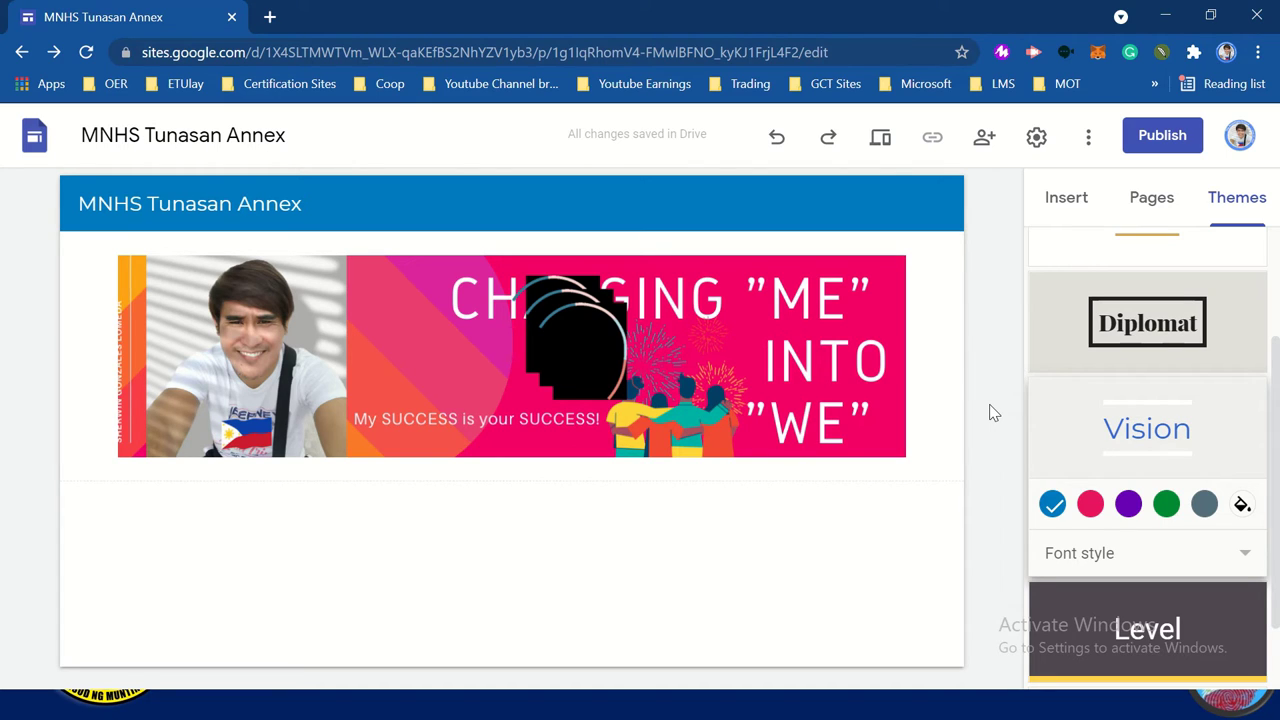
Check the task list slide for the layout task and insert the three-column image-and-text layout below the banner.
key(alt+Tab)
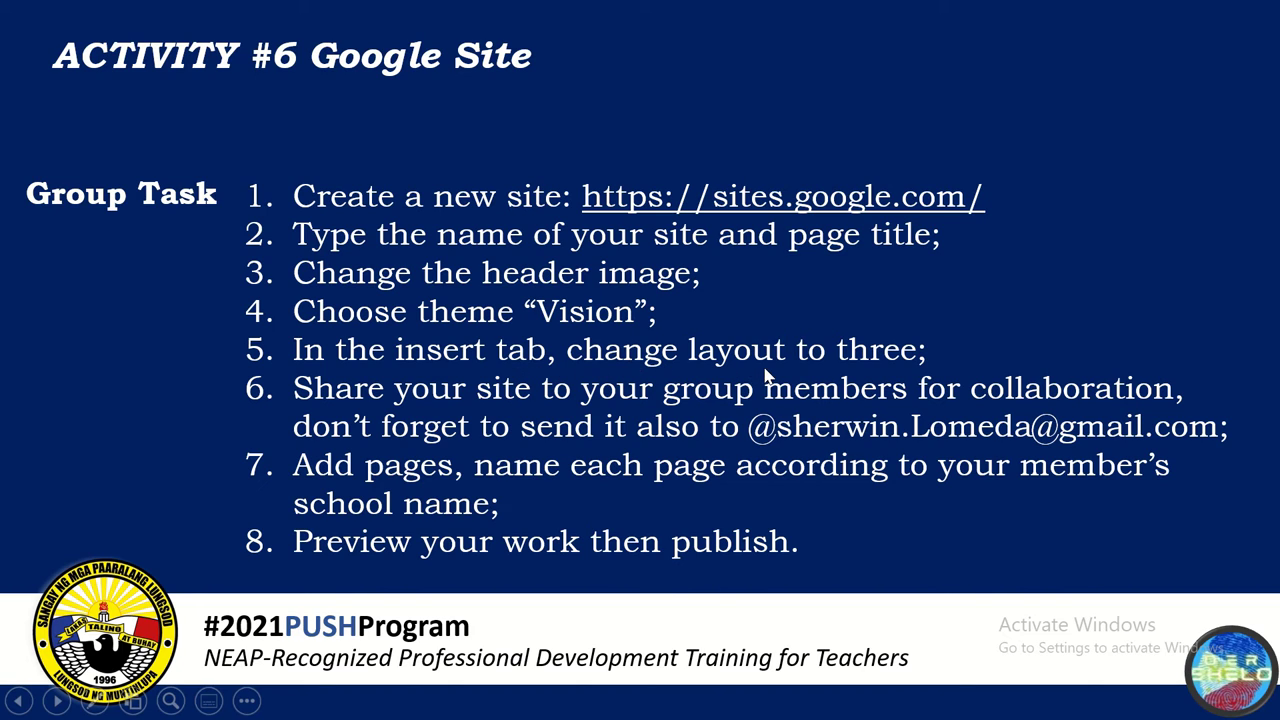
key(alt+Tab)
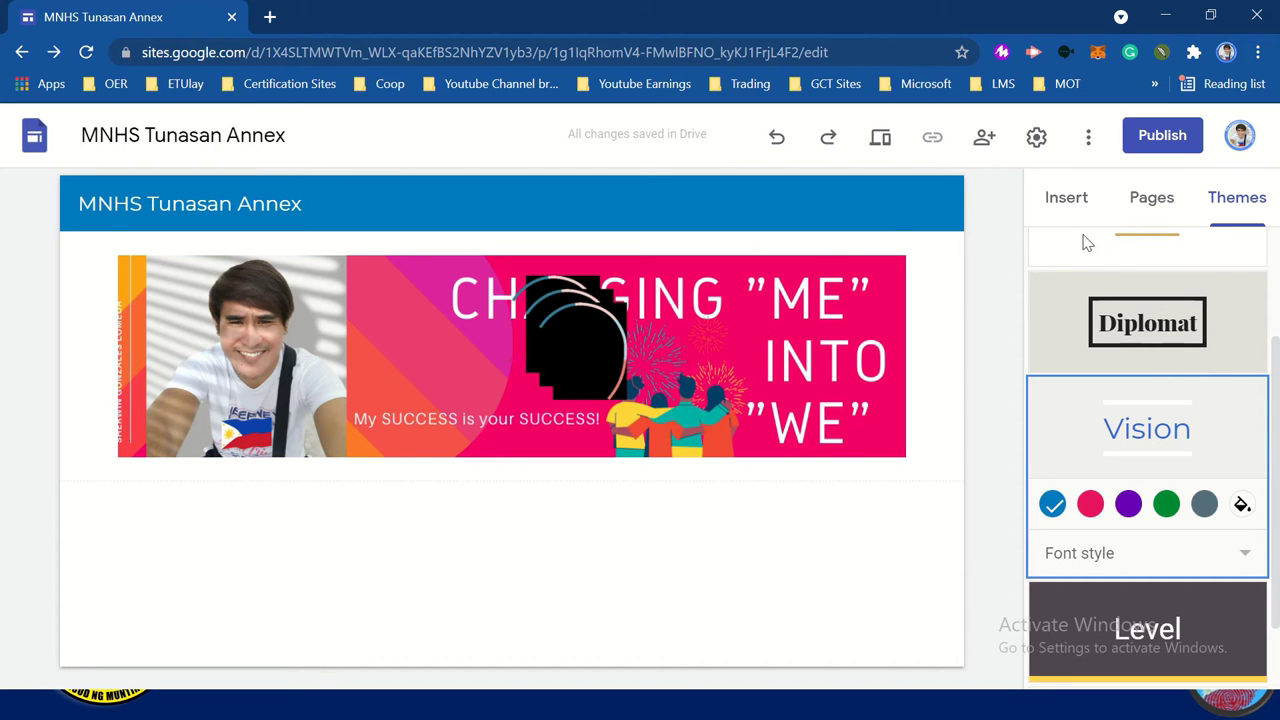
click(1078, 203)
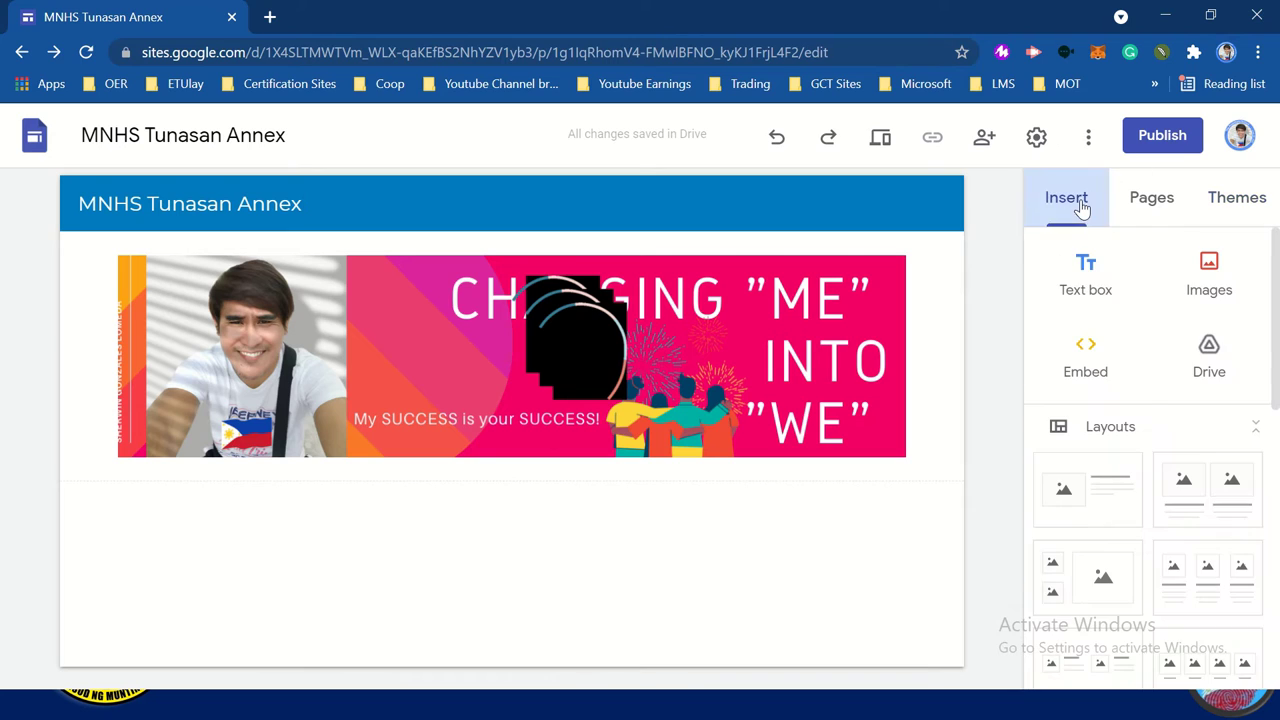
scroll(1128, 414, down, 1)
click(1200, 470)
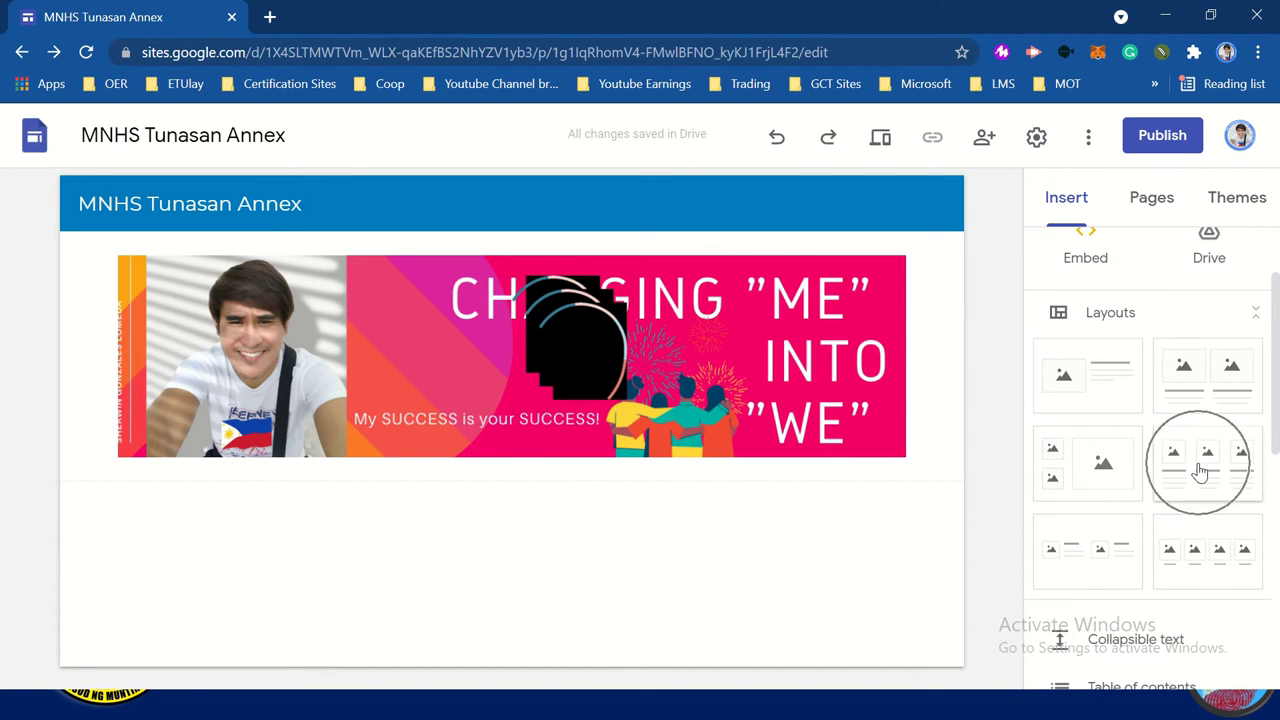
click(1097, 471)
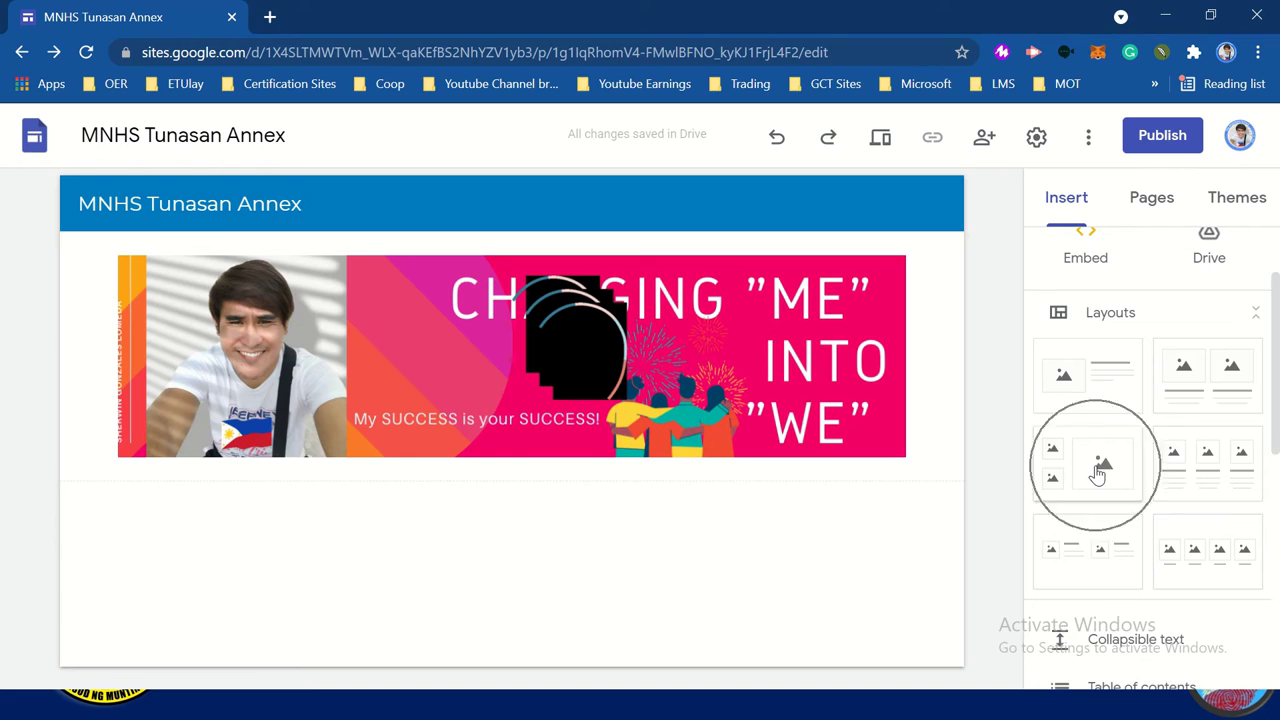
click(1192, 472)
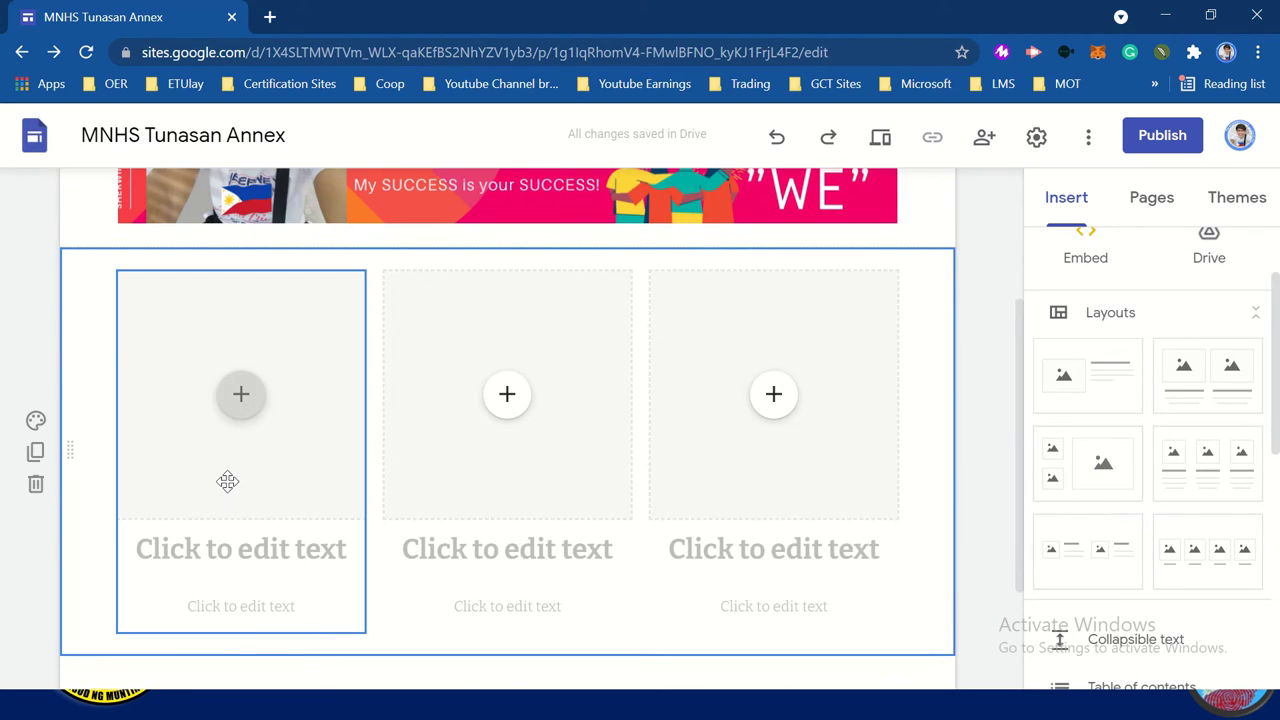
click(228, 480)
click(248, 569)
click(293, 565)
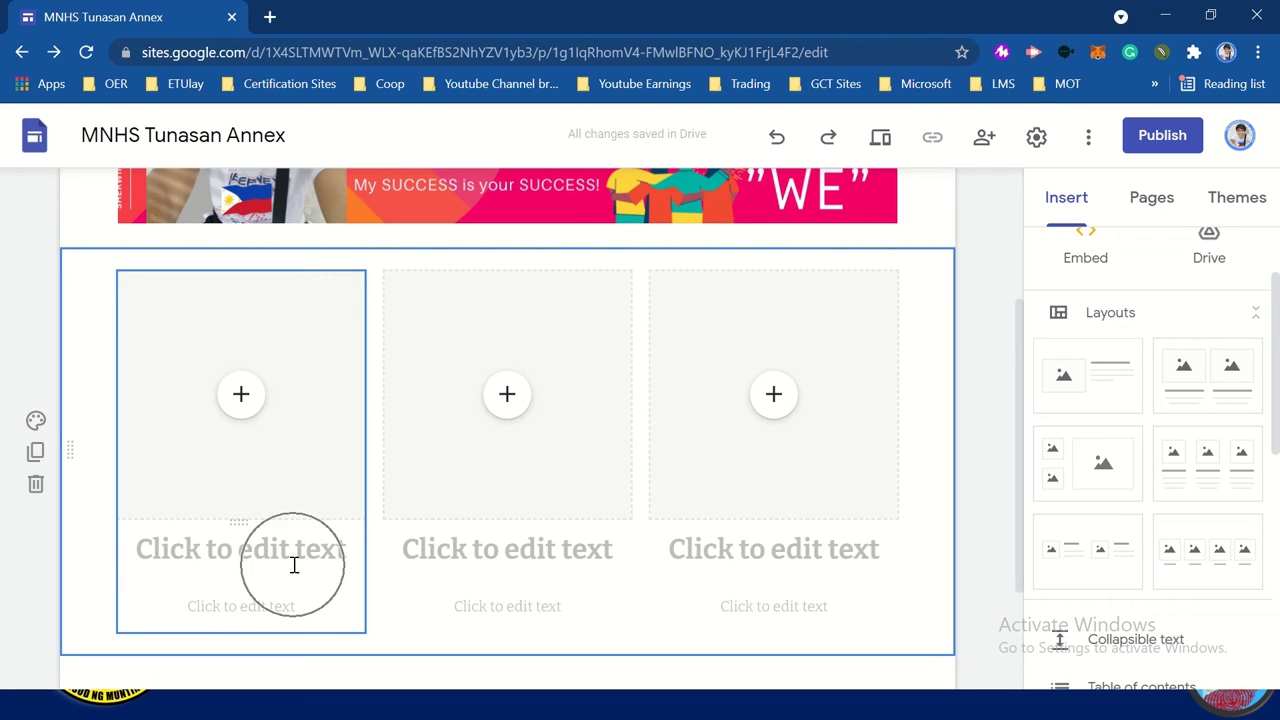
click(271, 584)
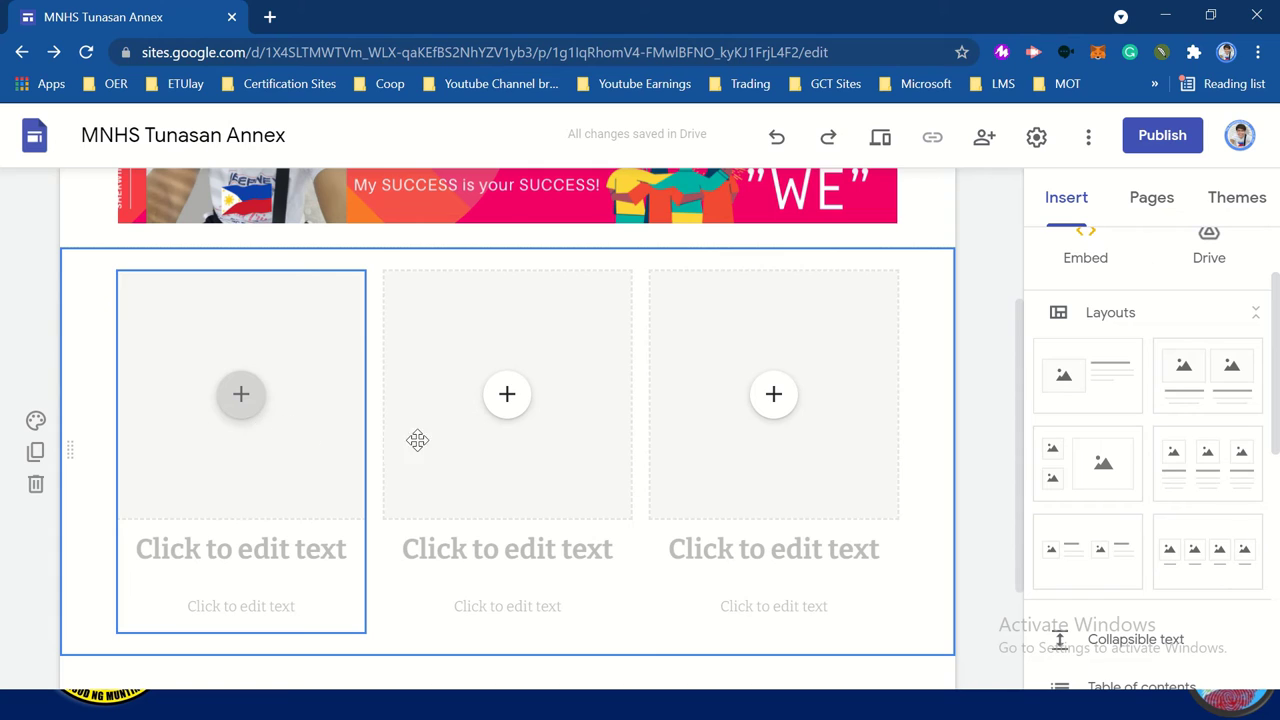
Insert the layout with two small stacked image placeholders beside a large one below the three-column section.
click(1100, 482)
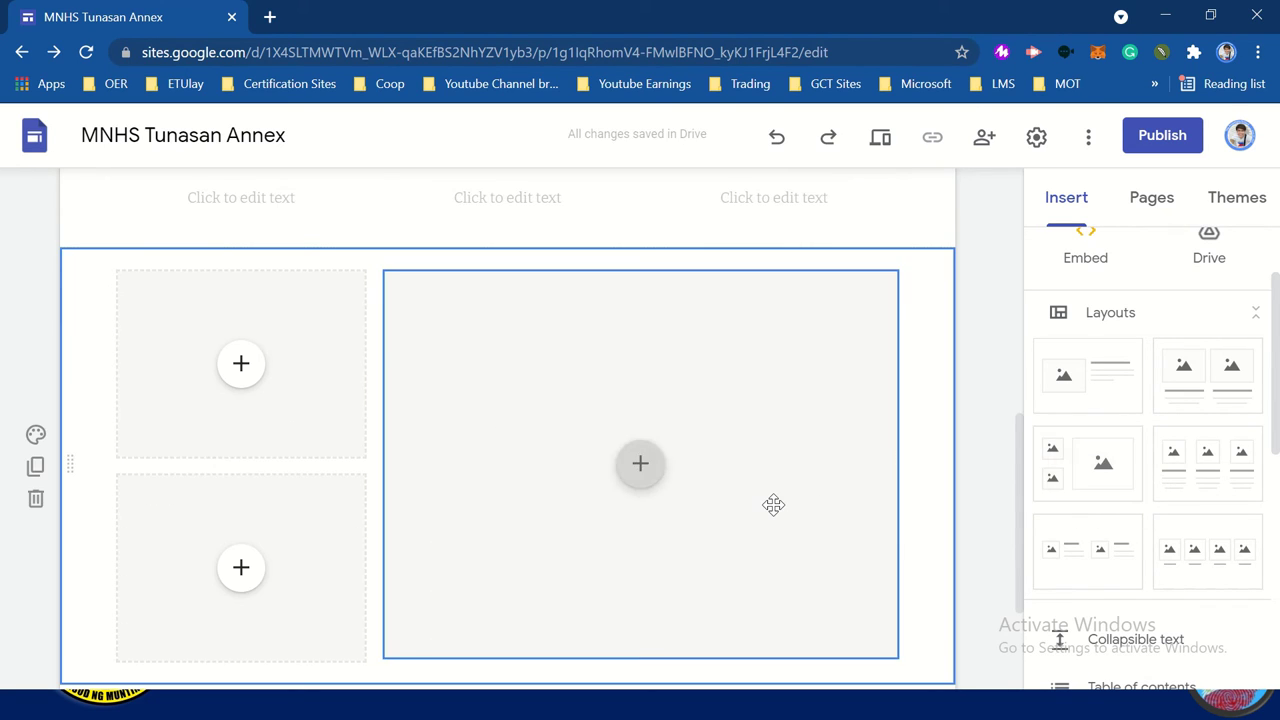
Check the task list slide for the sharing task and share the site with the instructor's Gmail address as Editor, allowing sharing outside the organization.
scroll(771, 505, down, 1)
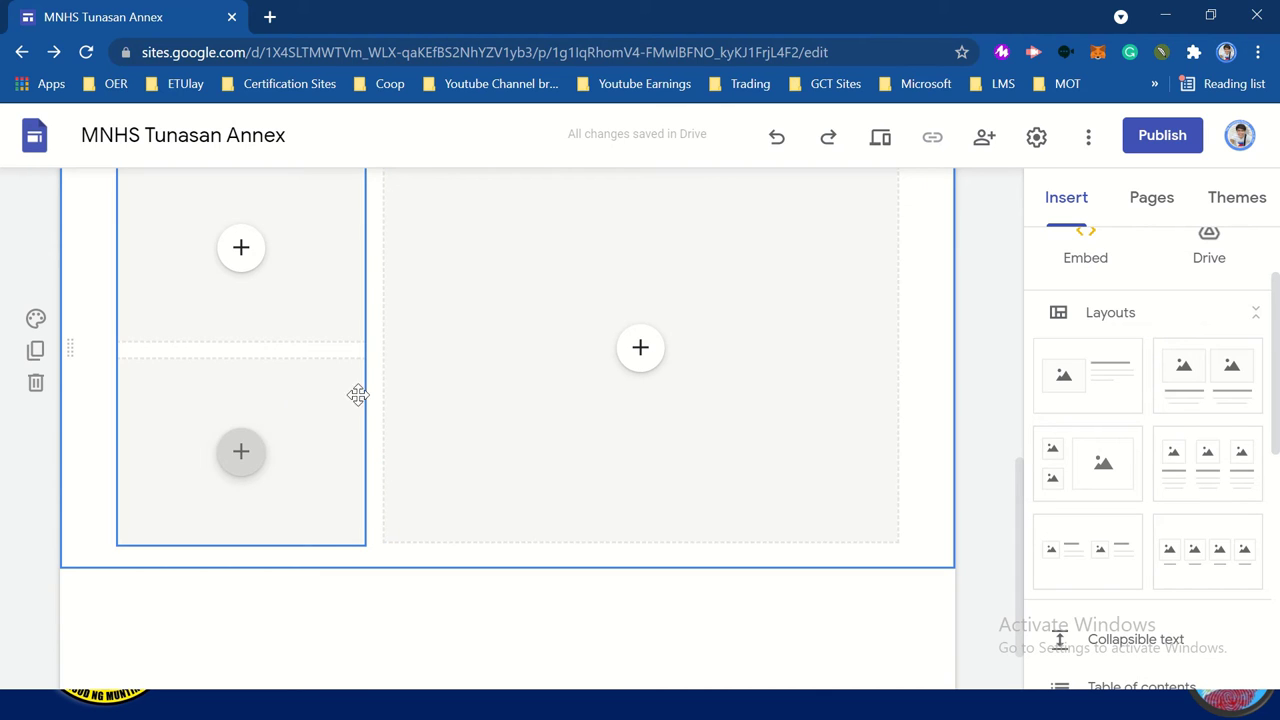
key(alt+Tab)
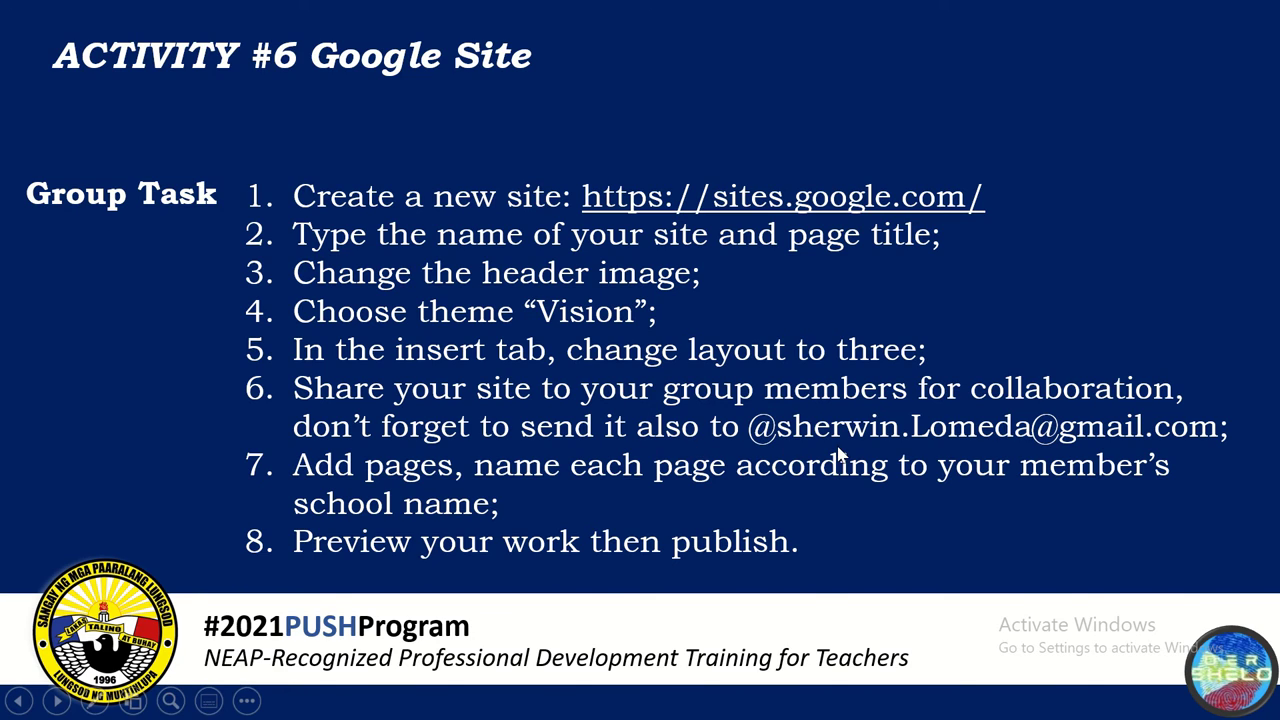
key(alt+Tab)
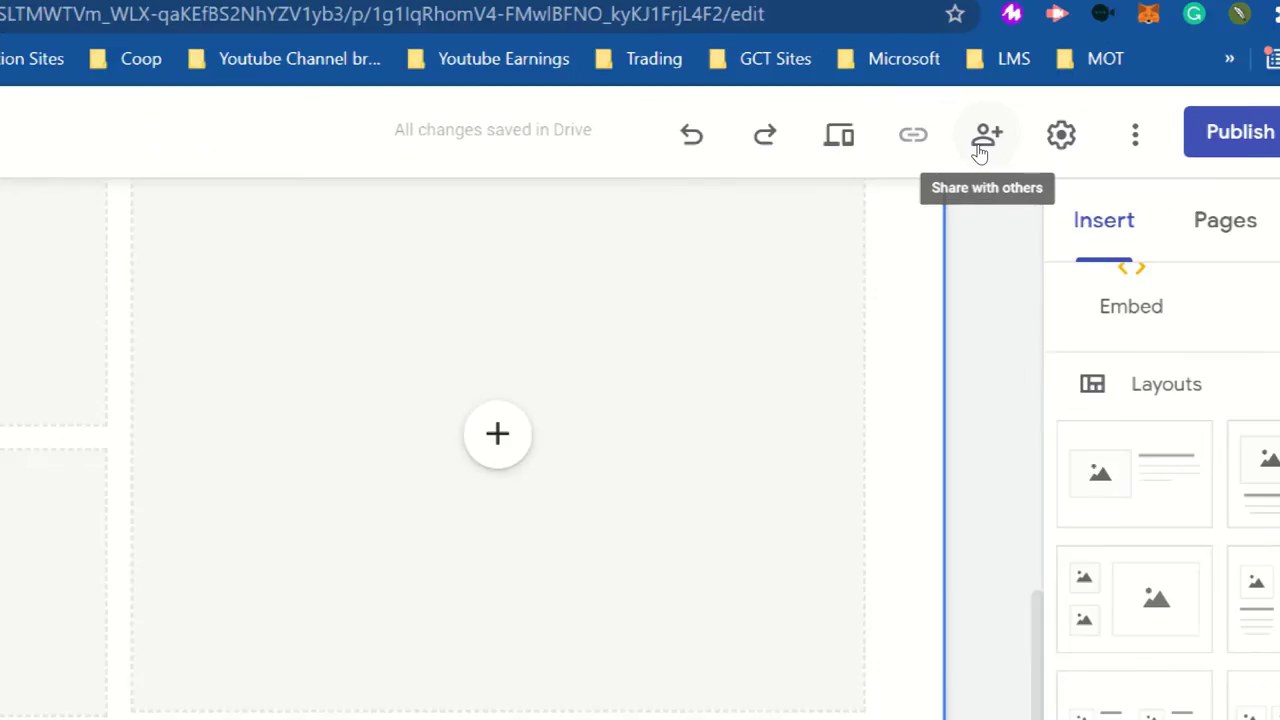
click(980, 150)
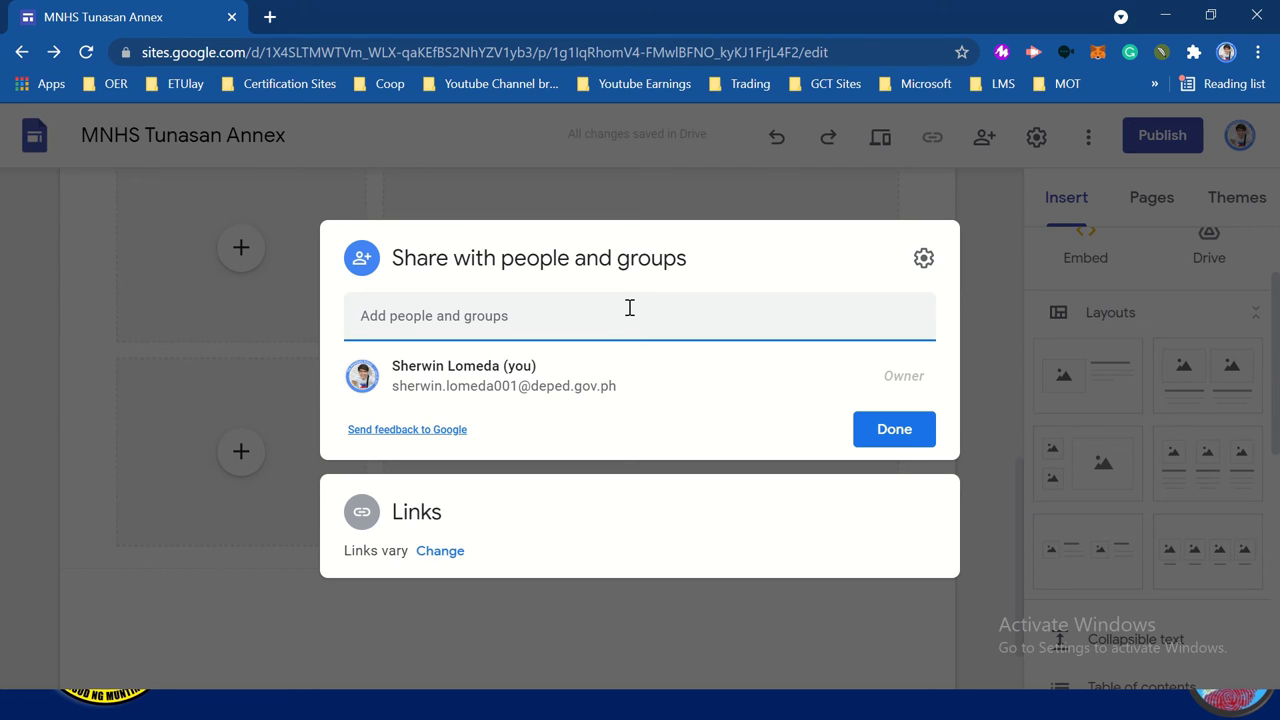
text(sherw)
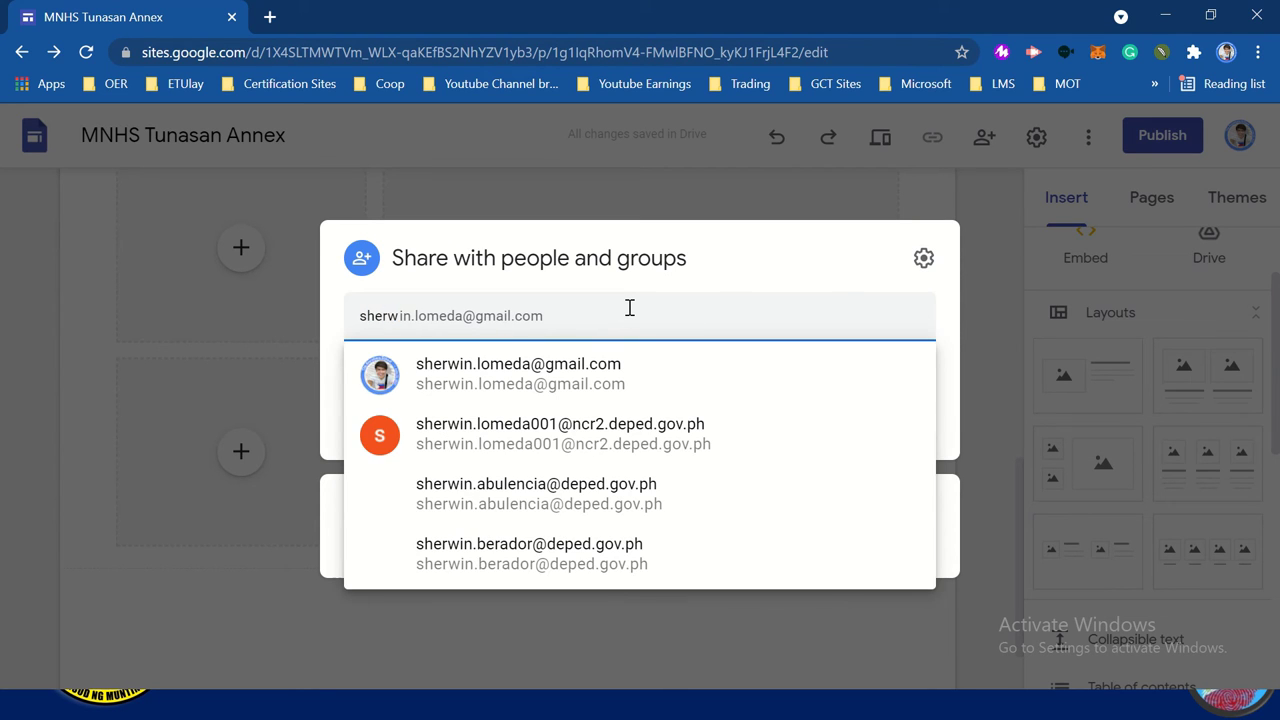
click(572, 388)
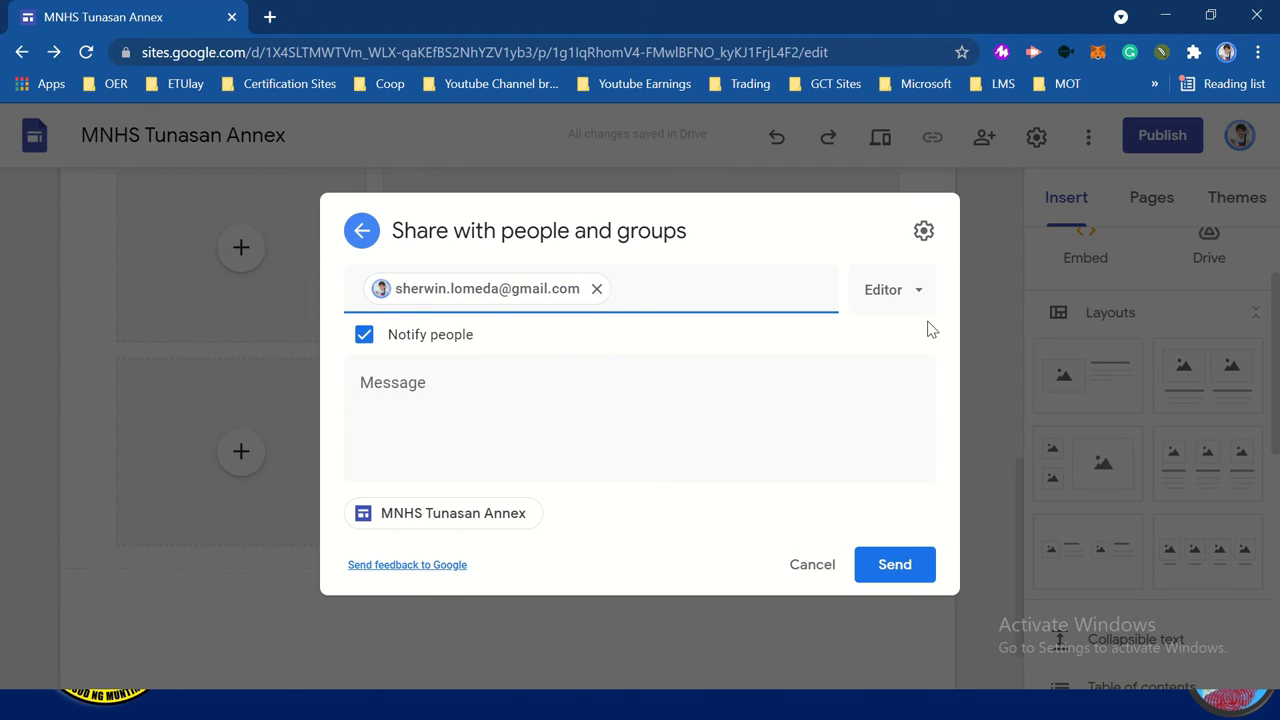
click(902, 298)
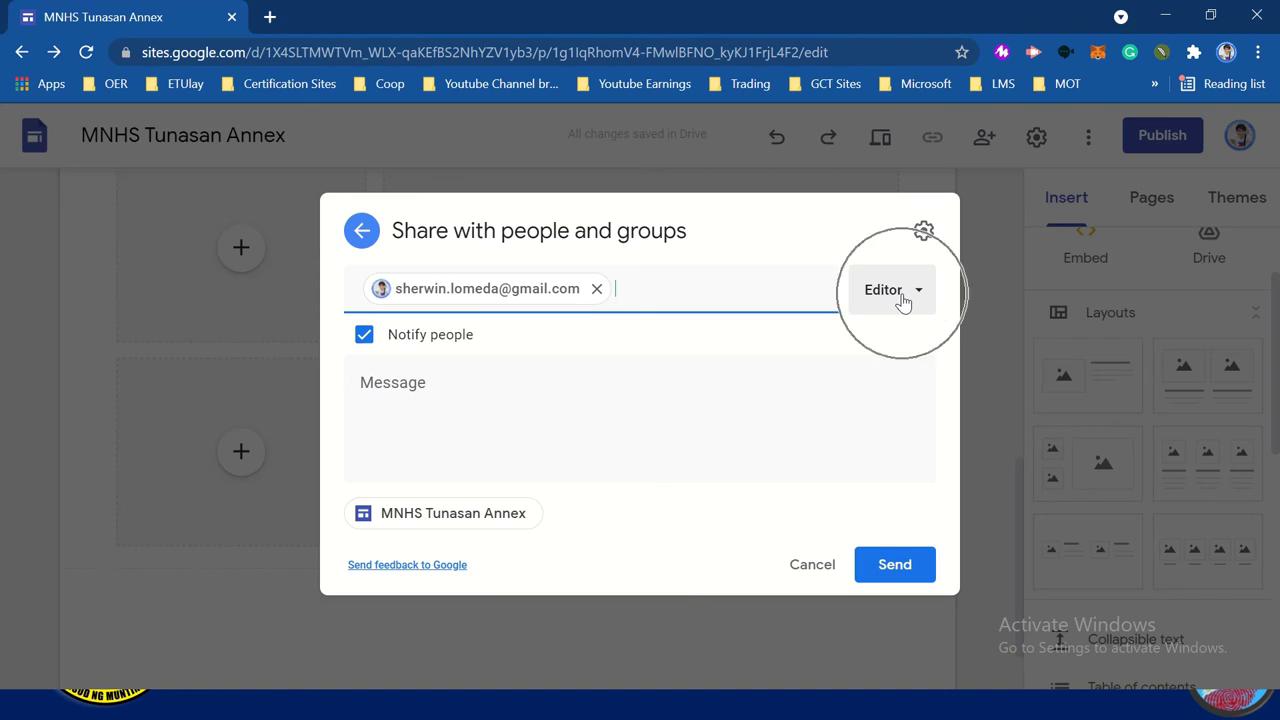
click(893, 565)
key(alt+Tab)
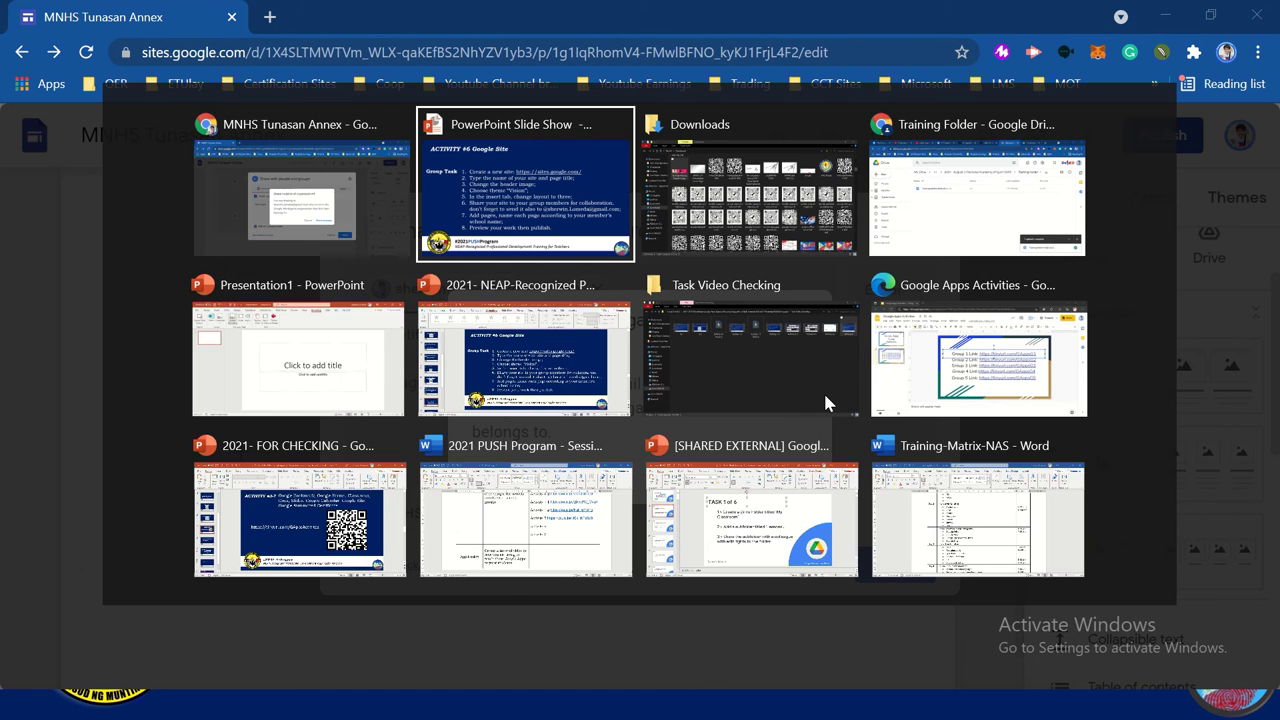
key(alt+Tab)
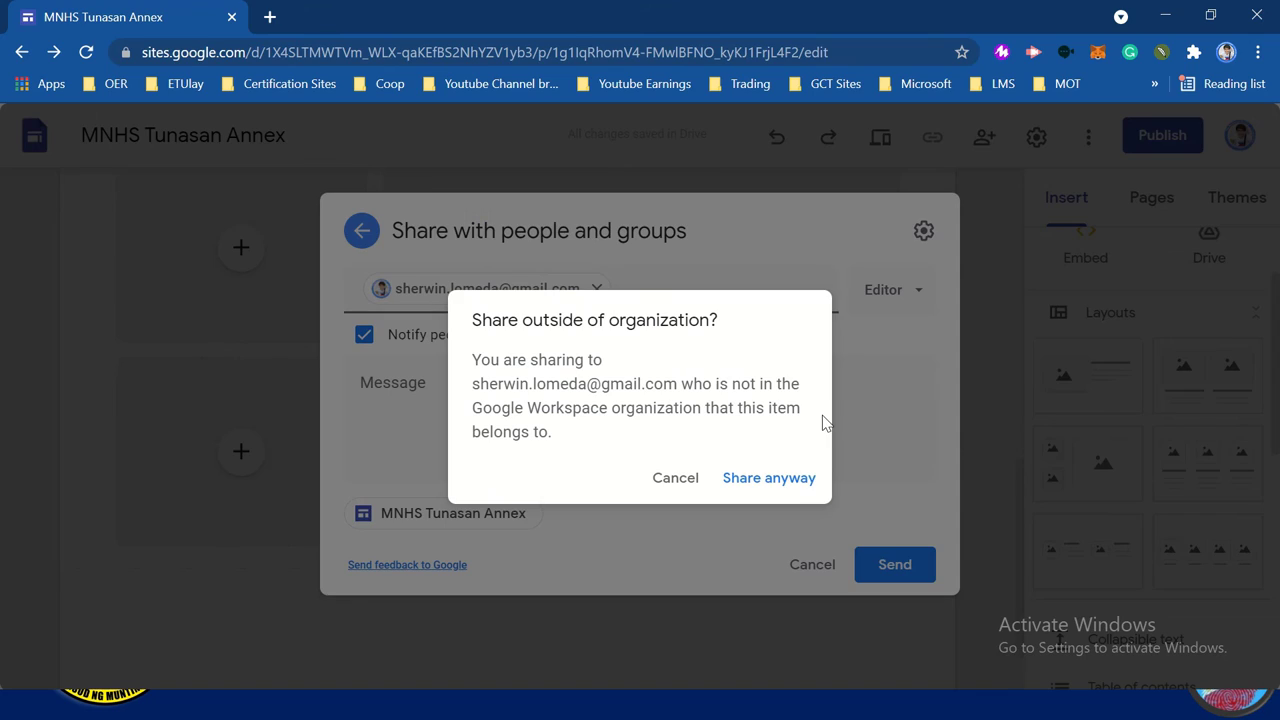
click(768, 489)
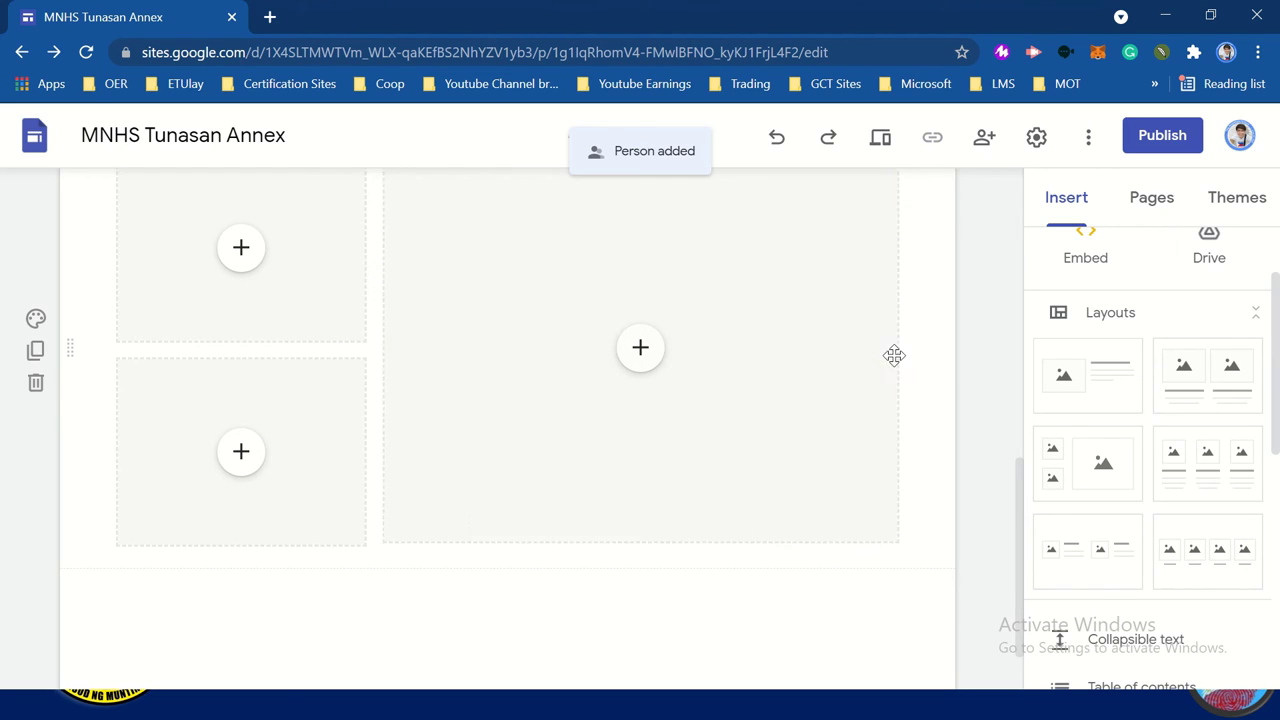
Check the task list slide for the pages task and add a new page named MNHS Main to the site.
scroll(955, 273, up, 5)
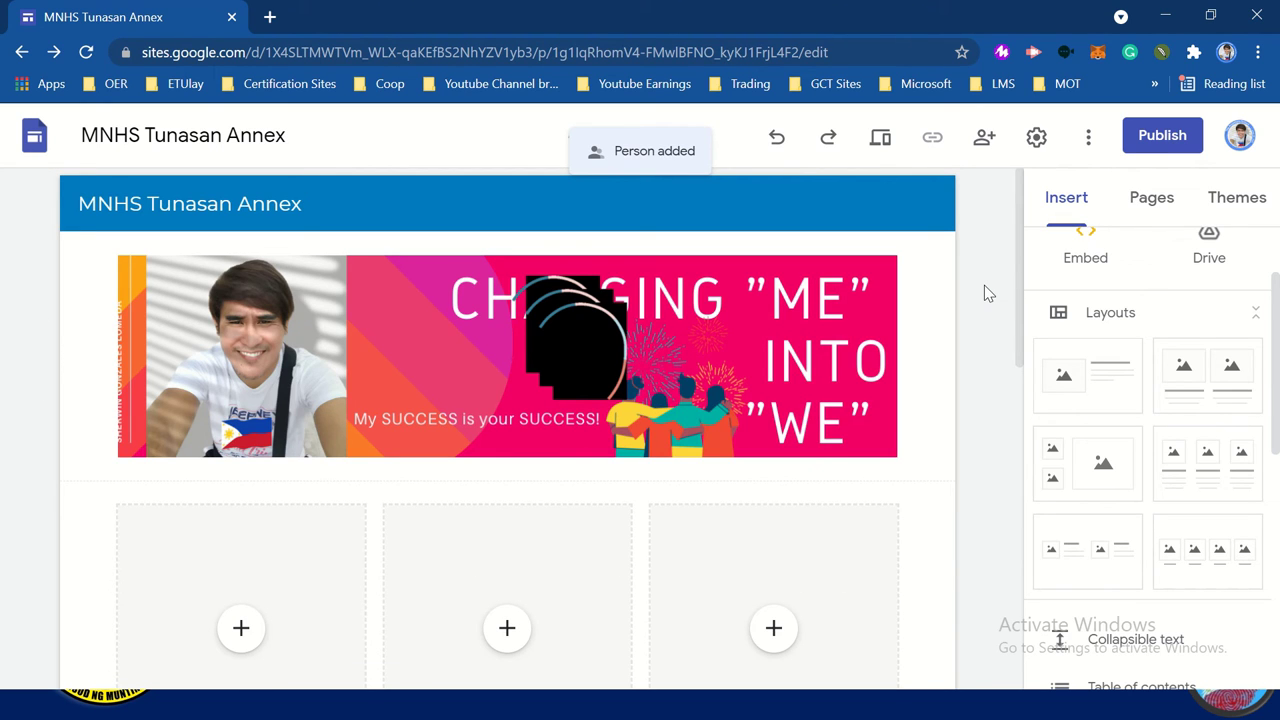
key(alt+Tab)
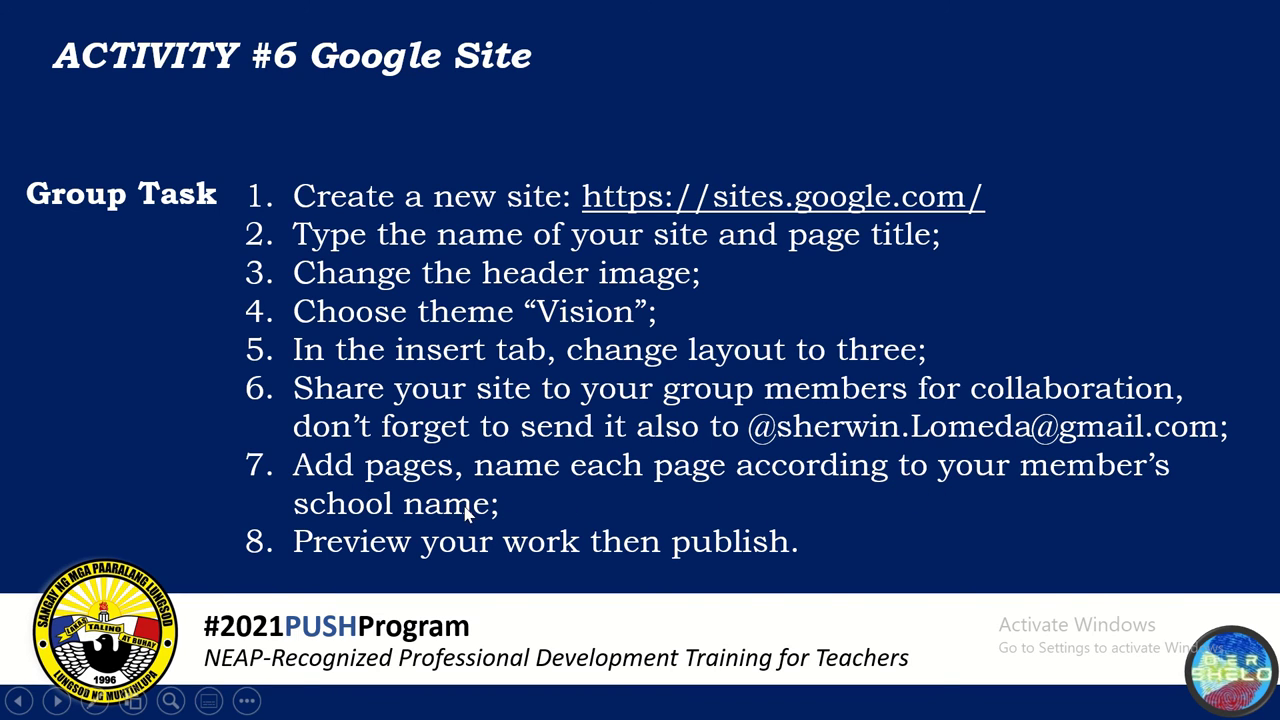
key(alt+Tab)
click(1156, 210)
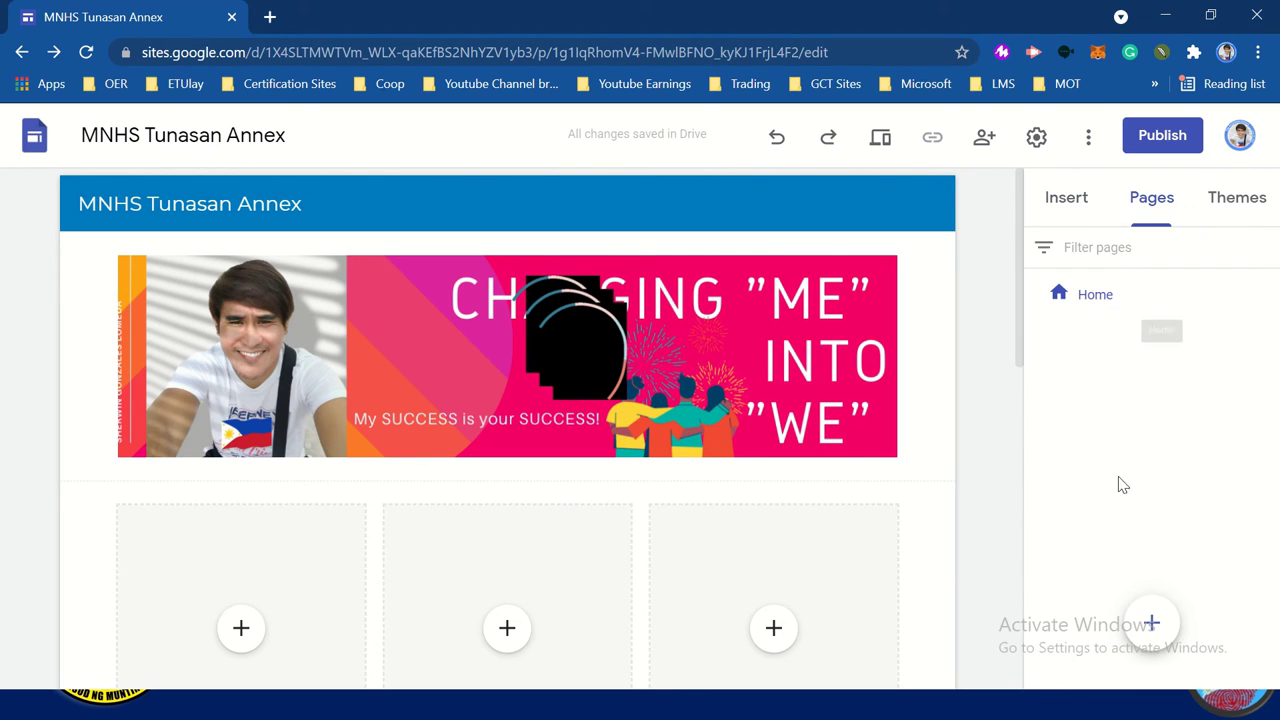
mouse_move(1172, 637)
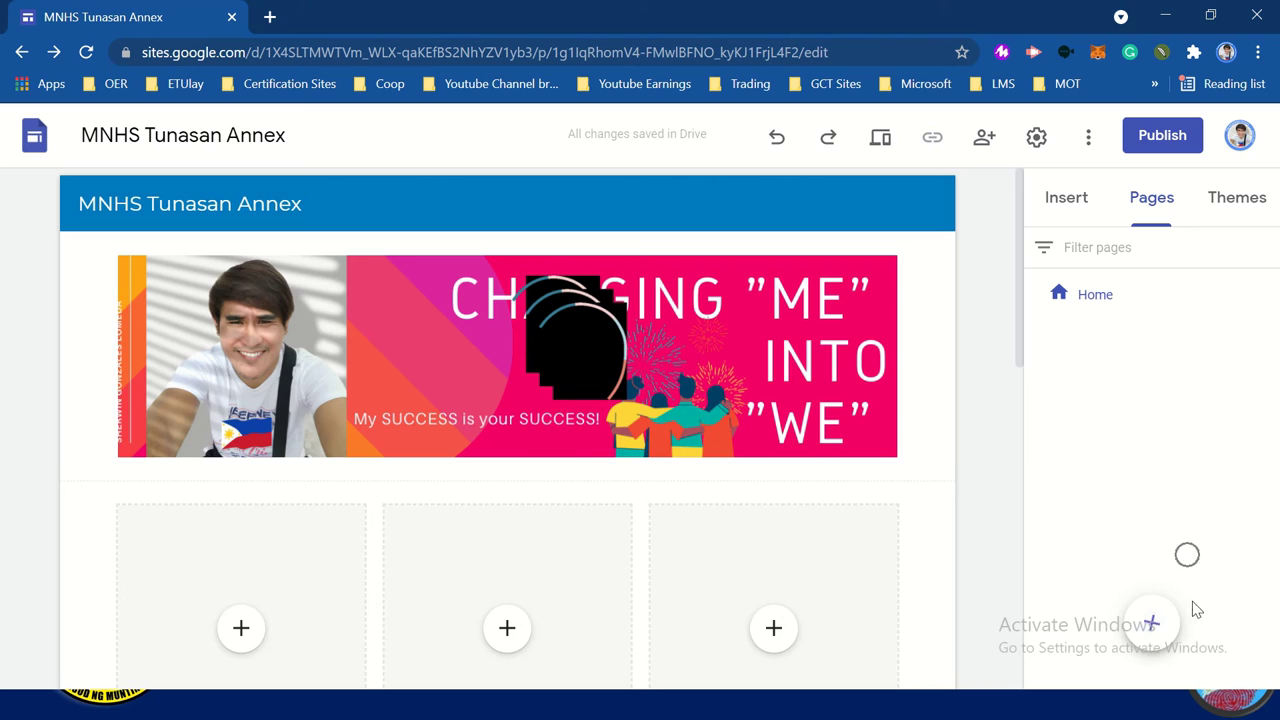
click(1153, 626)
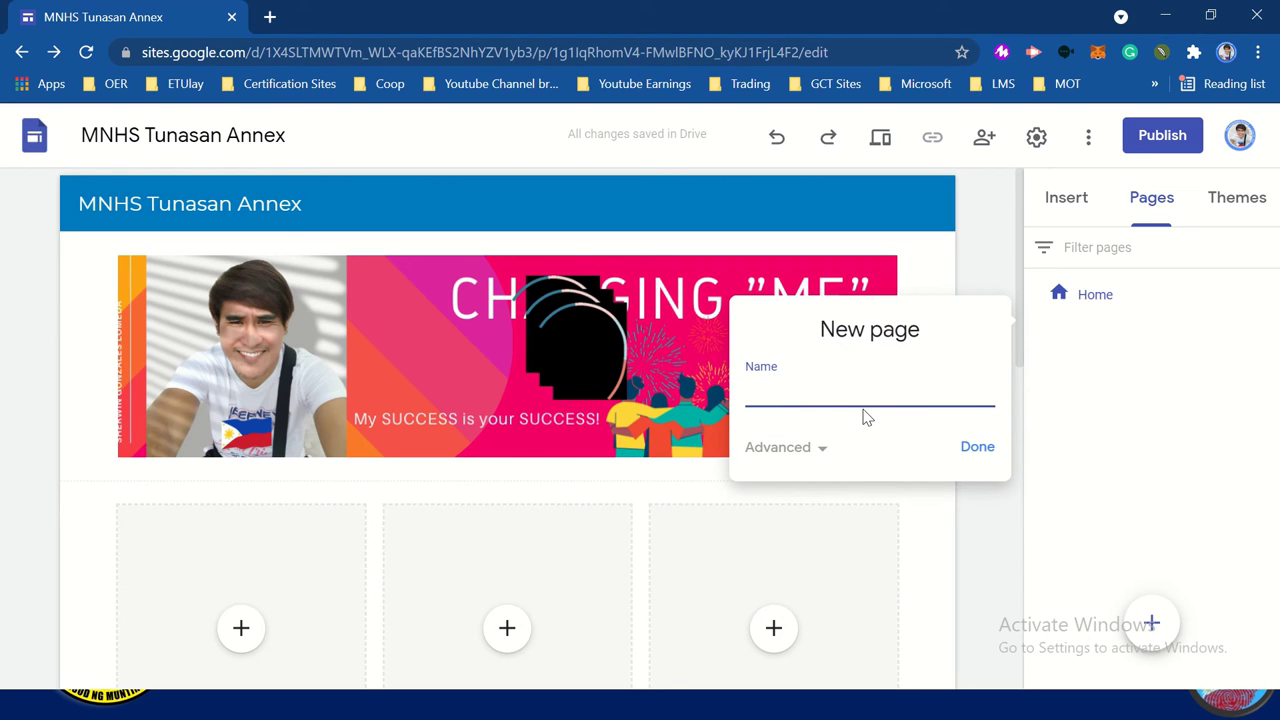
text(MNHS Main)
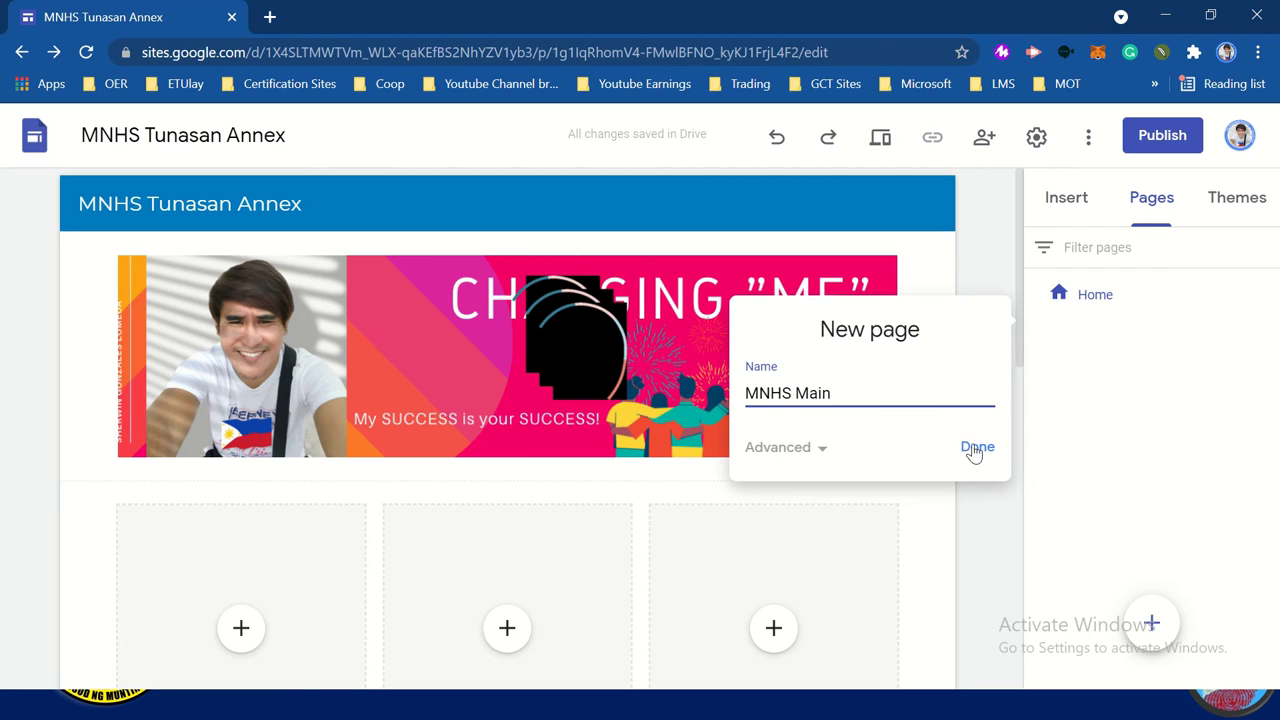
click(976, 446)
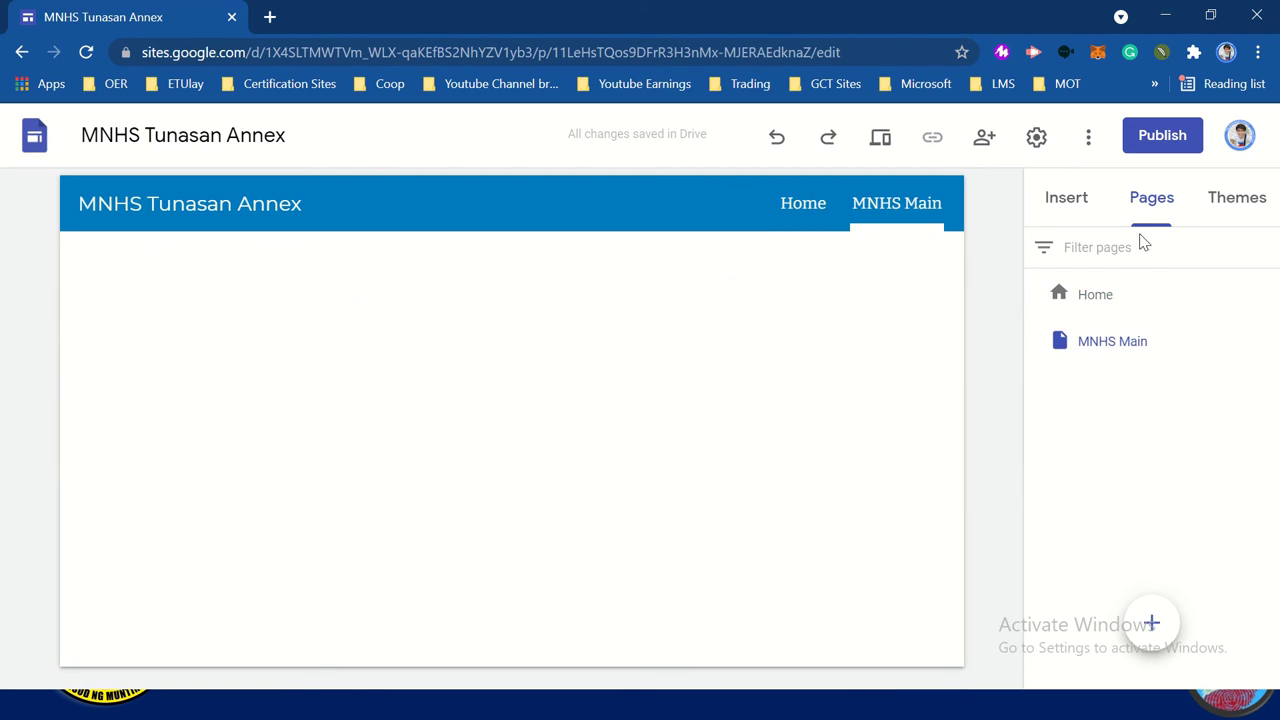
Add another new page named PEDHS after the MNHS Main page.
click(1151, 622)
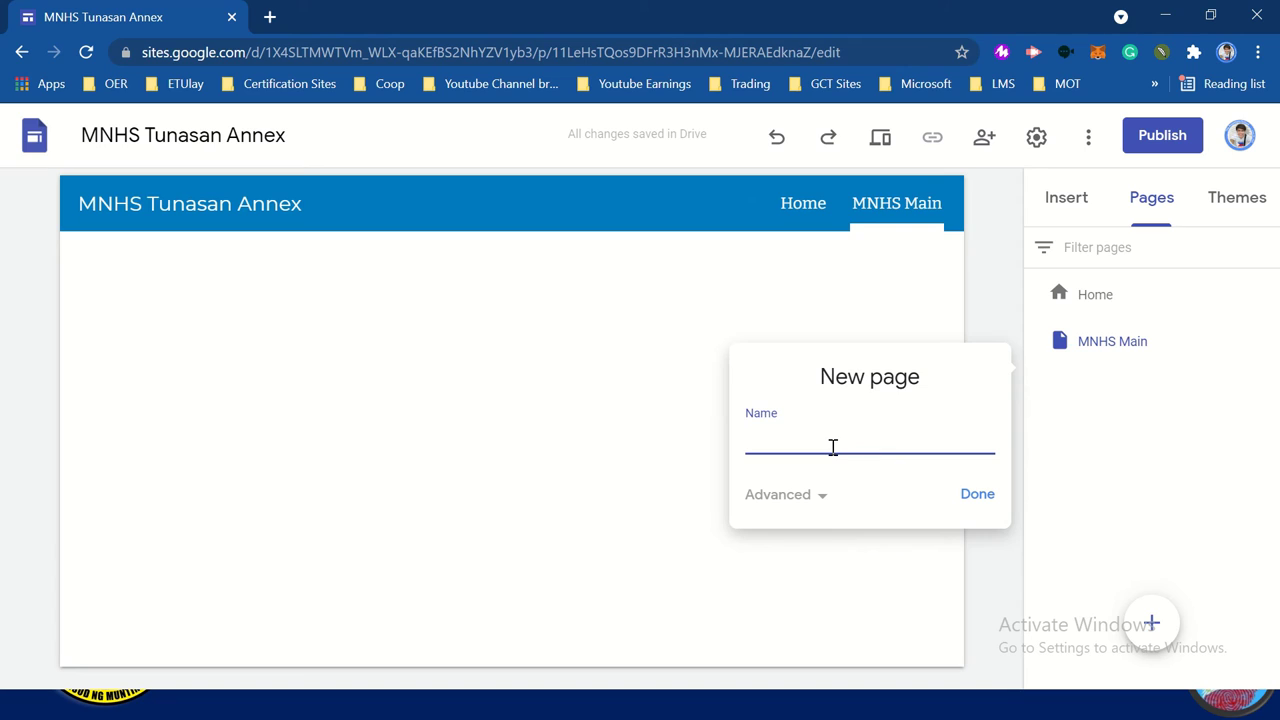
text(EDHS)
click(967, 489)
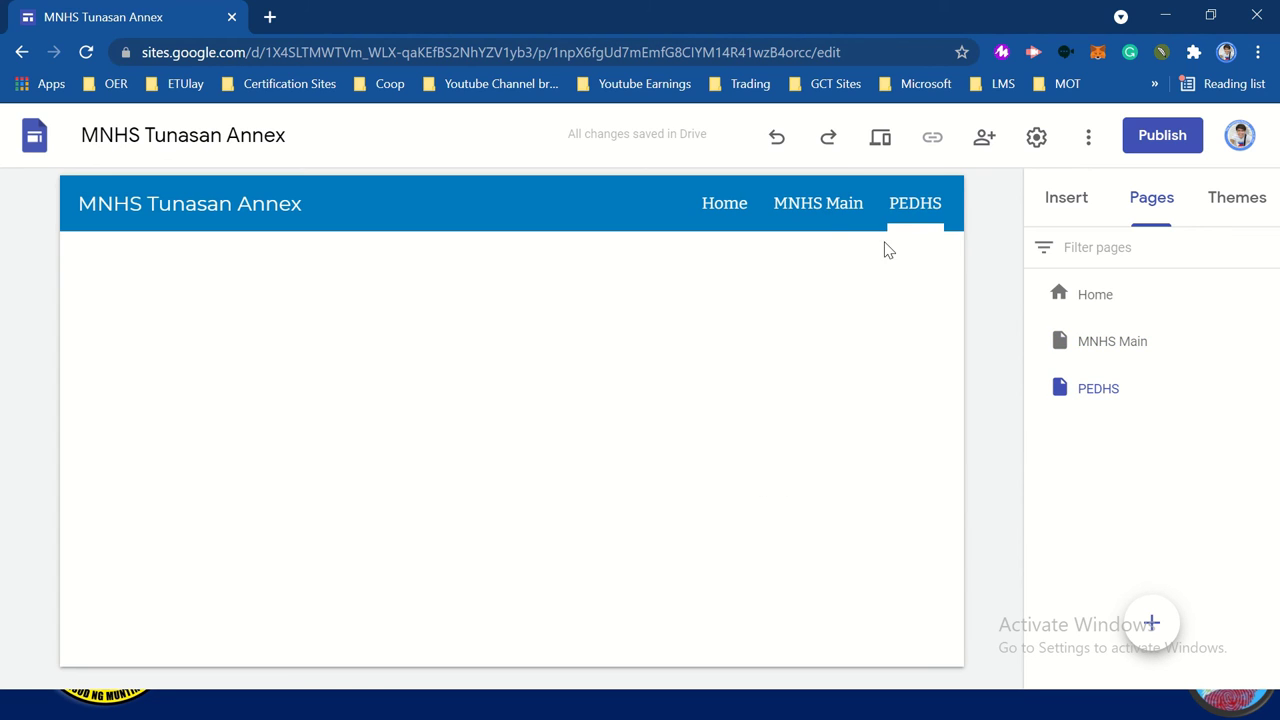
click(881, 220)
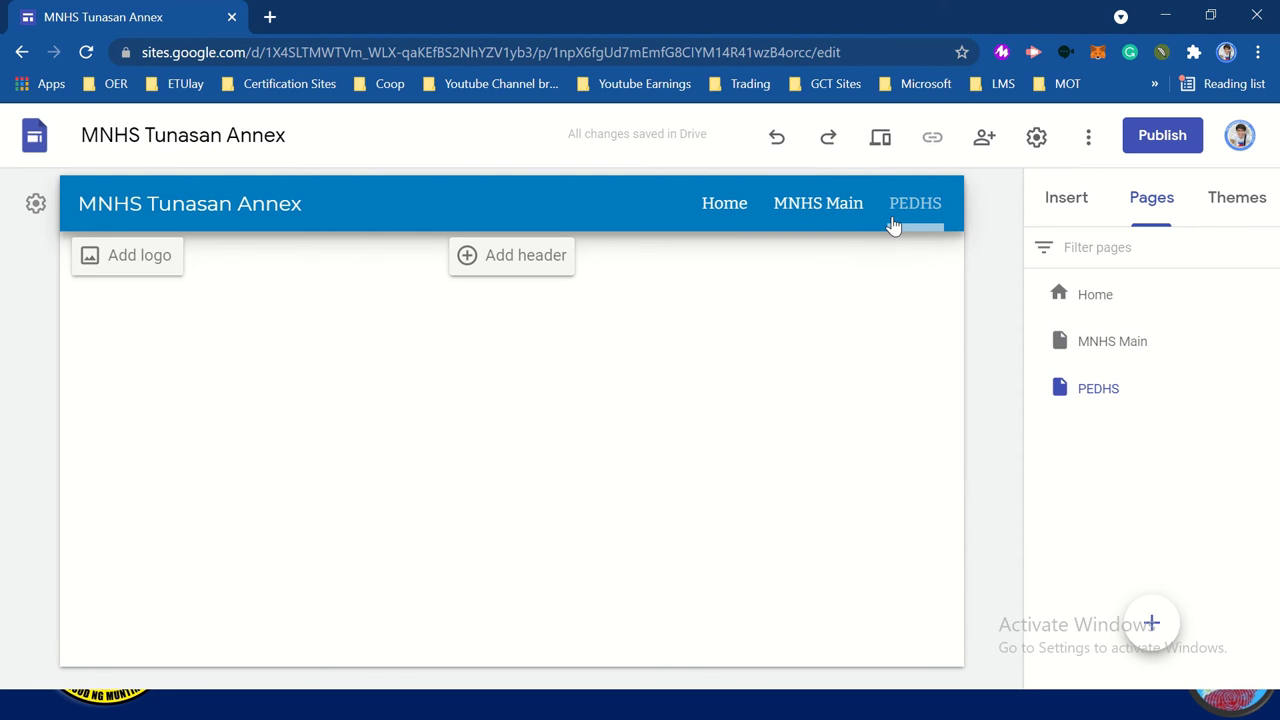
Add a third new page named MUNSCI after the PEDHS page.
mouse_move(1158, 625)
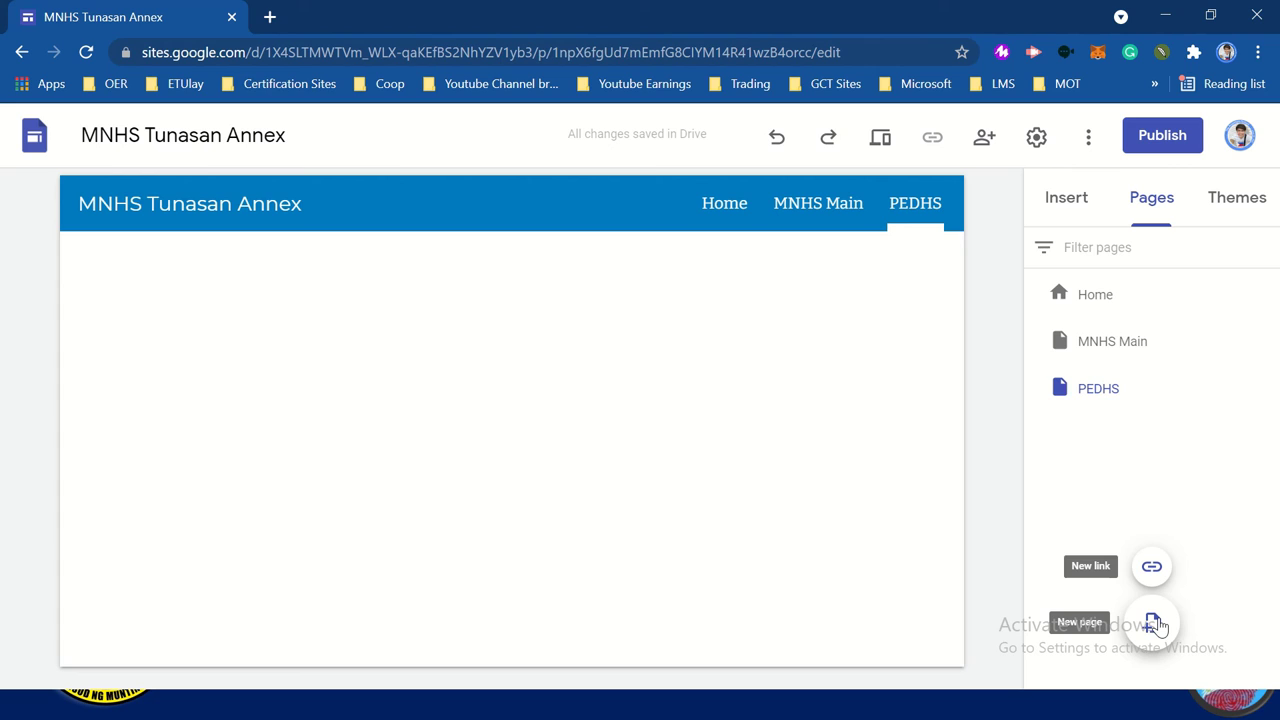
click(1155, 624)
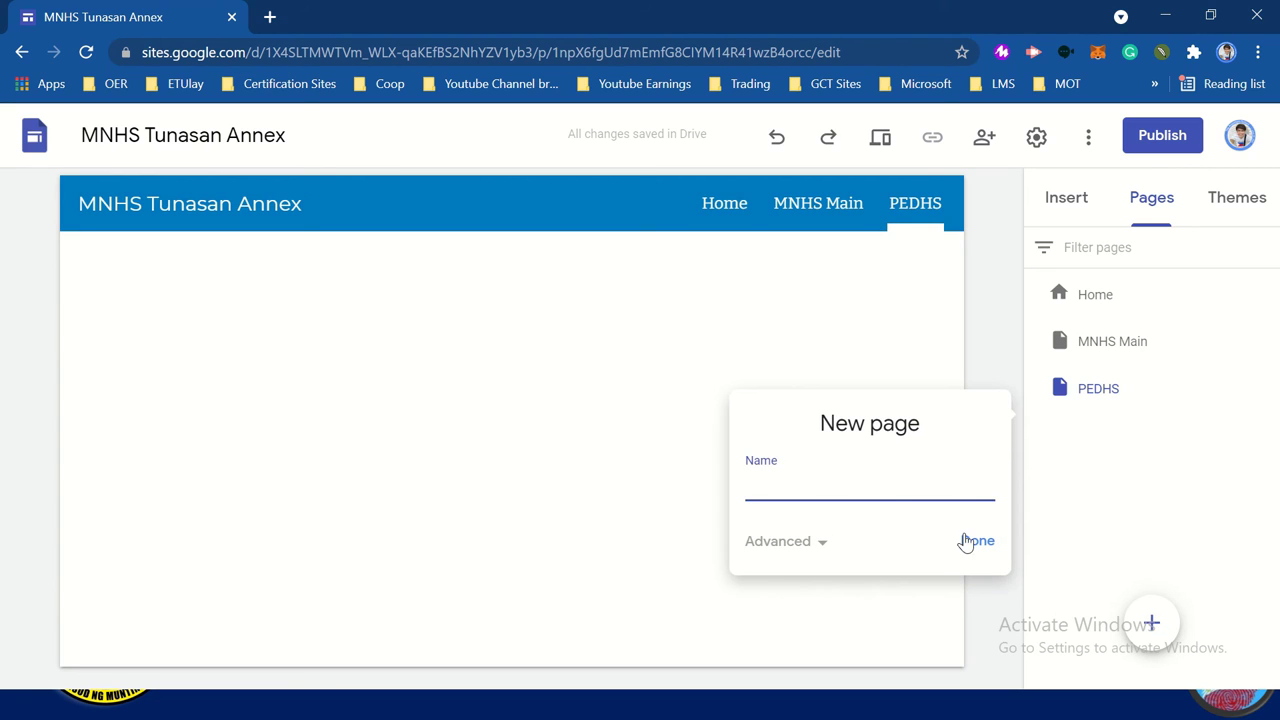
text(MUNSCI)
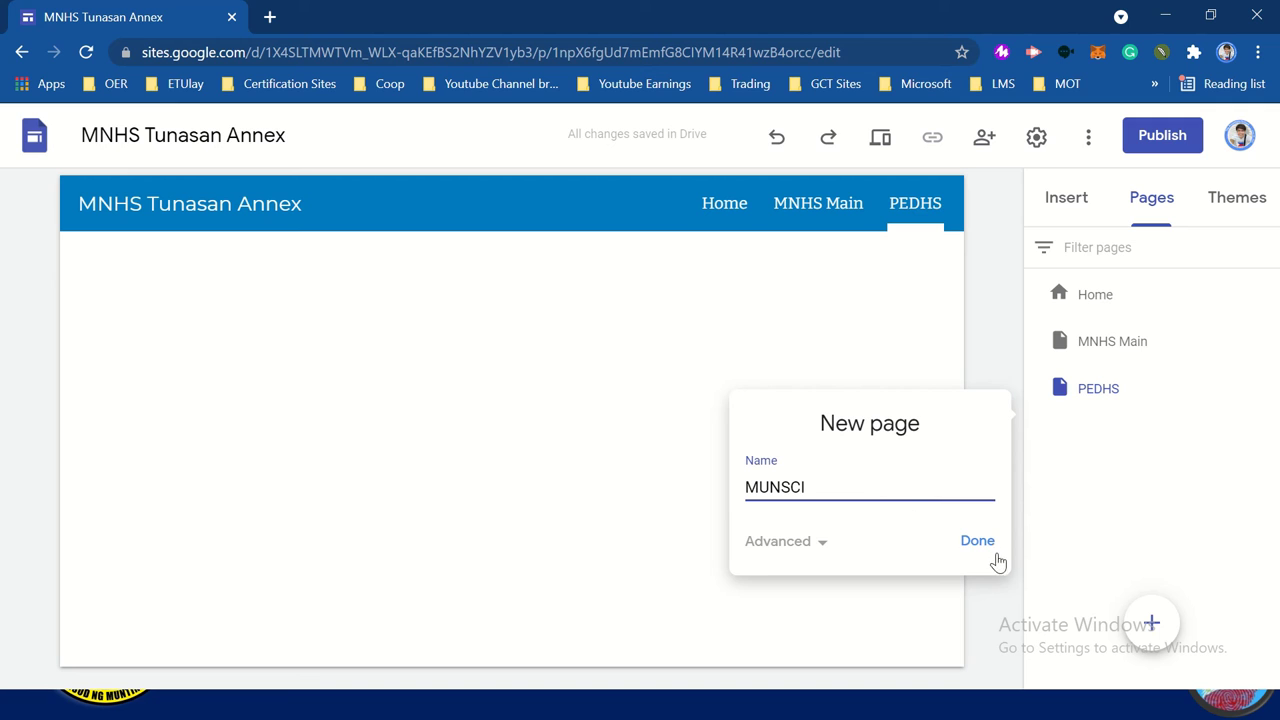
click(974, 541)
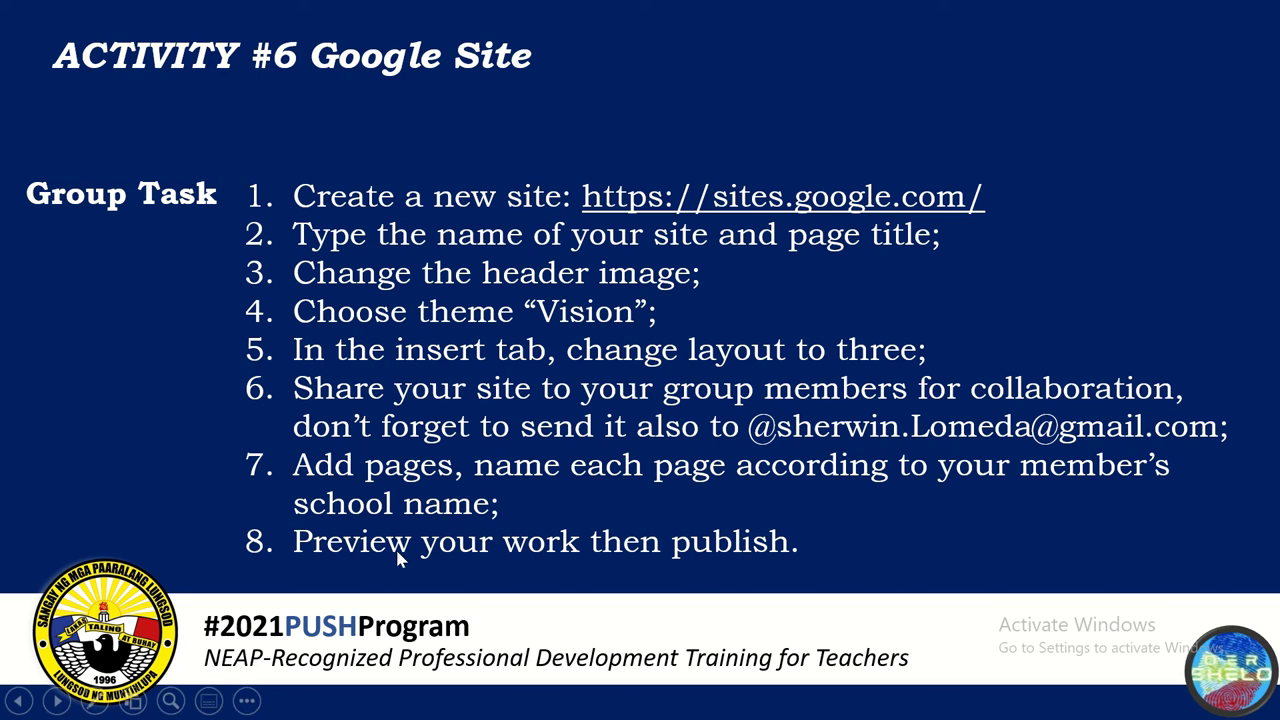
Return from the task list slide and preview the Home page in phone, tablet and large-screen views, and exit the preview.
key(alt+Tab)
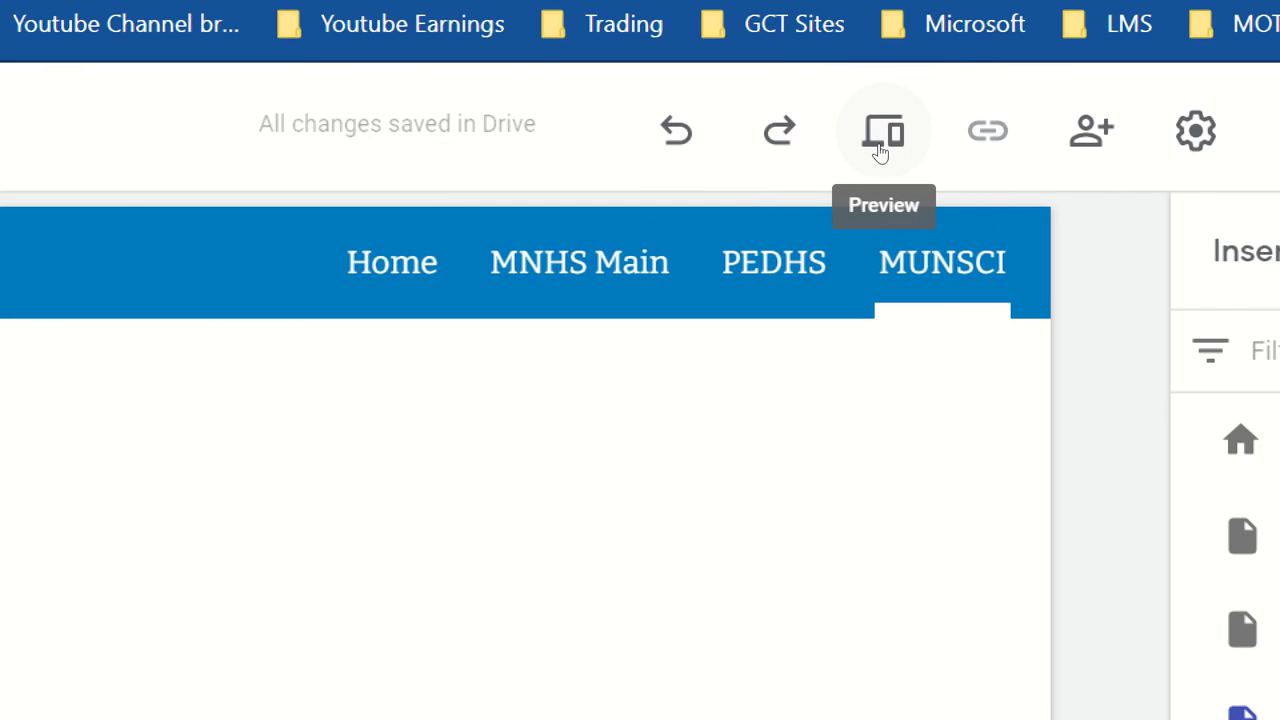
click(880, 140)
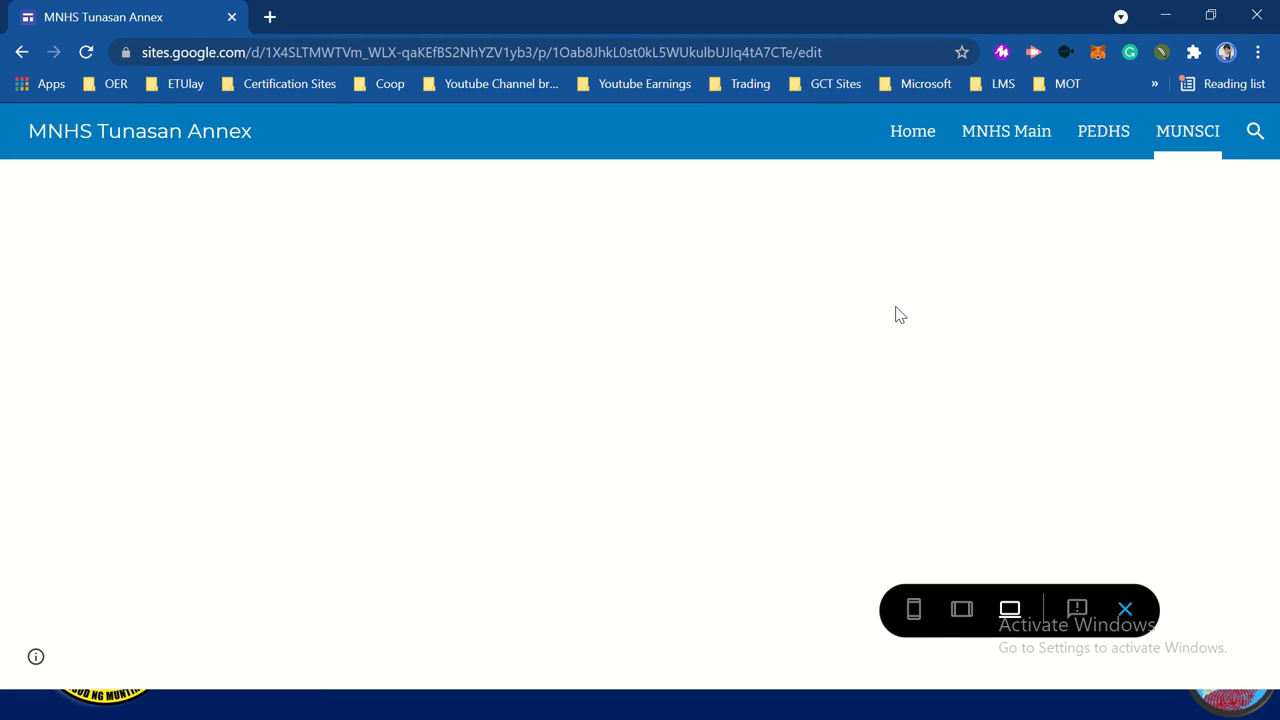
click(927, 145)
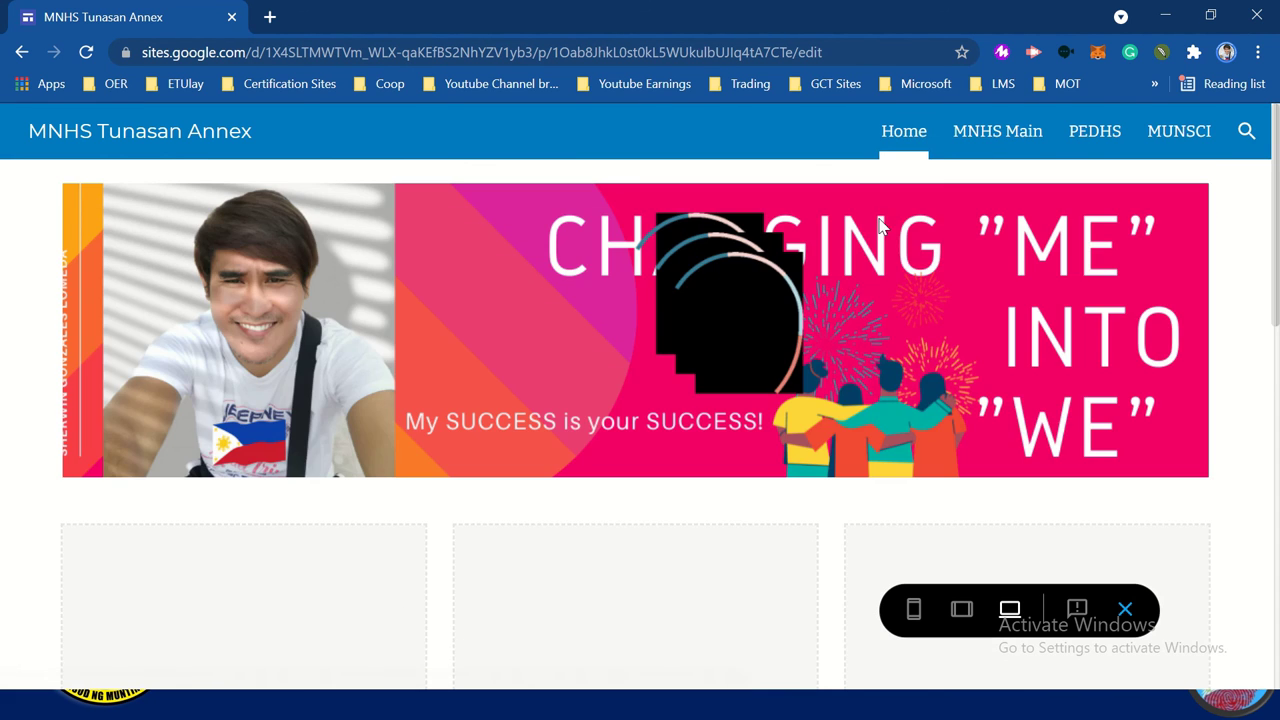
click(914, 612)
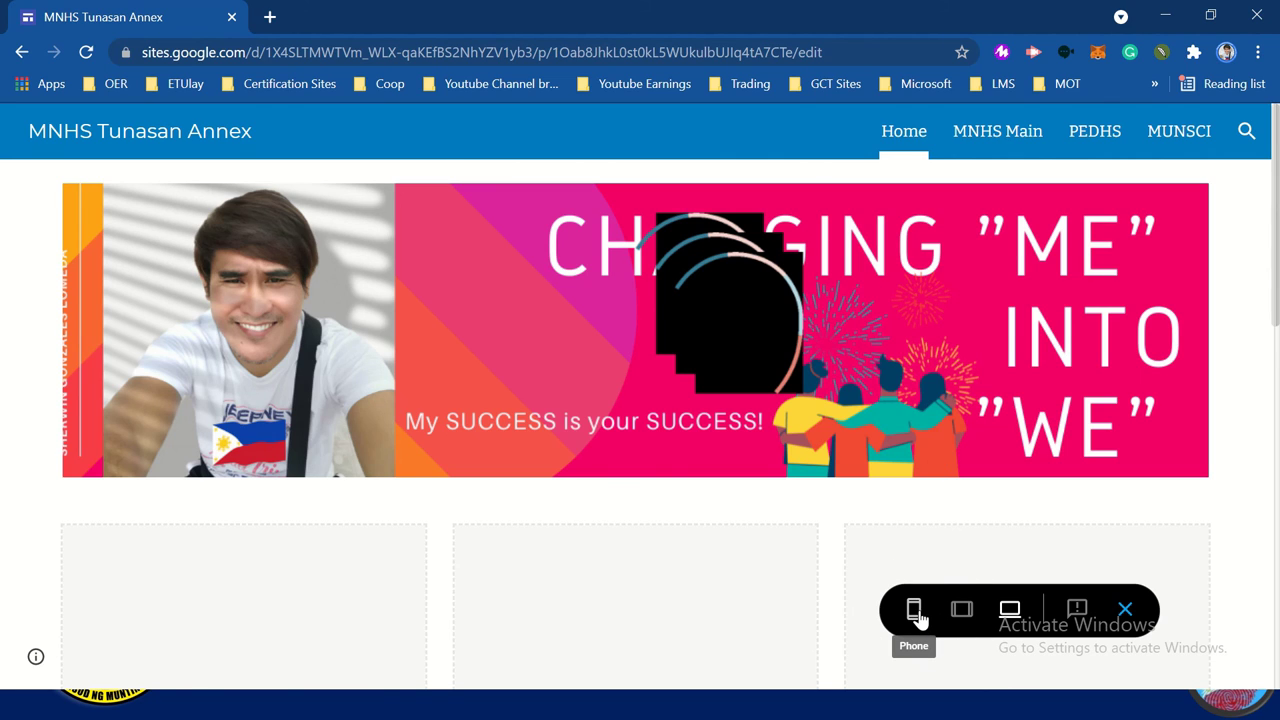
click(914, 612)
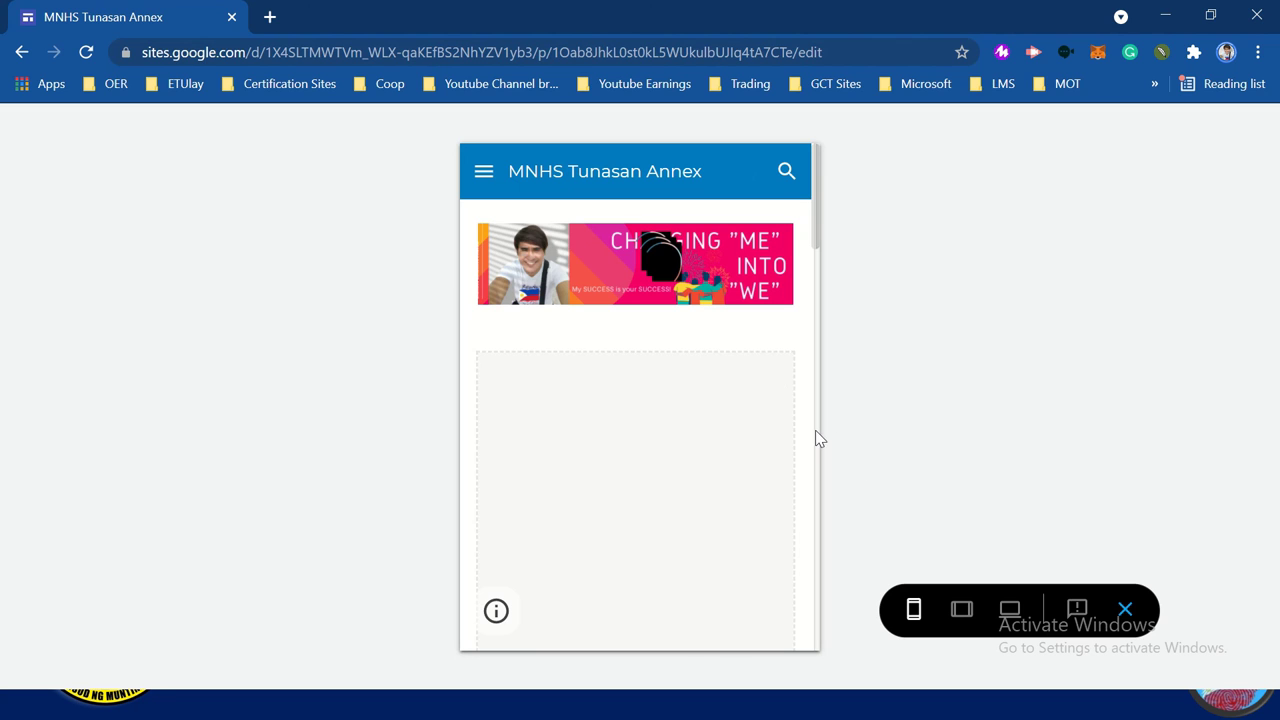
click(959, 611)
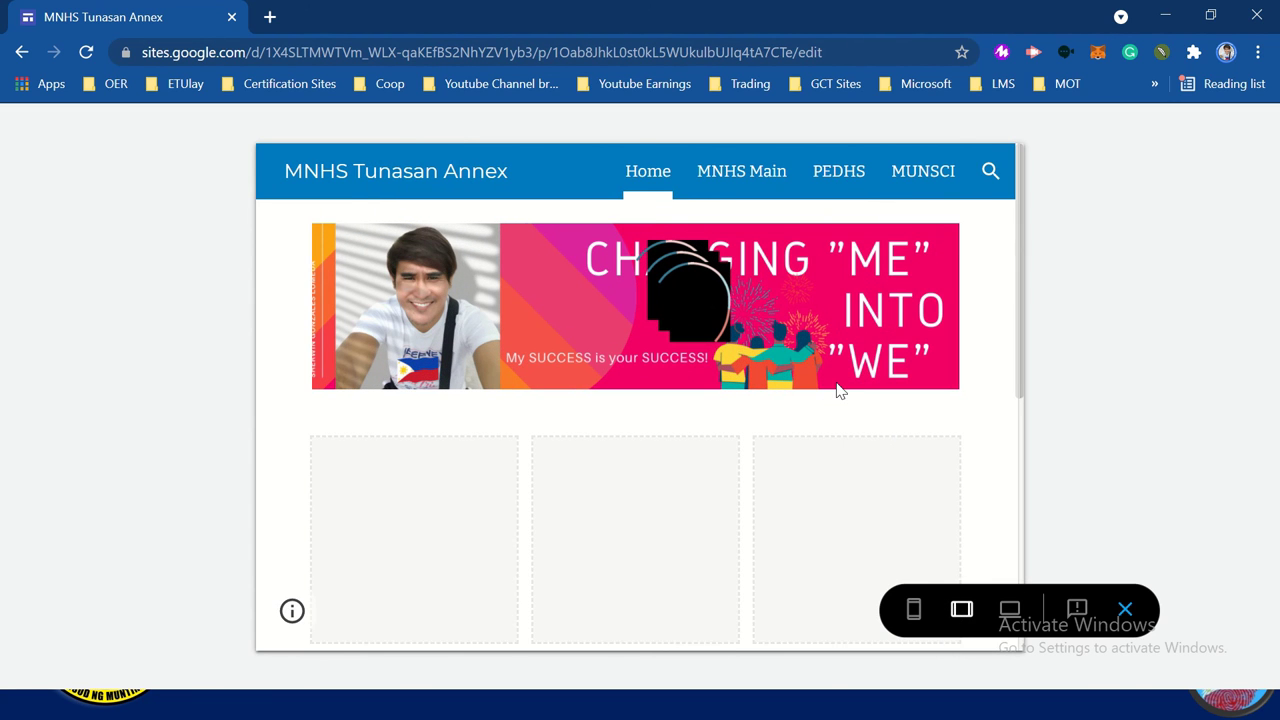
click(1010, 620)
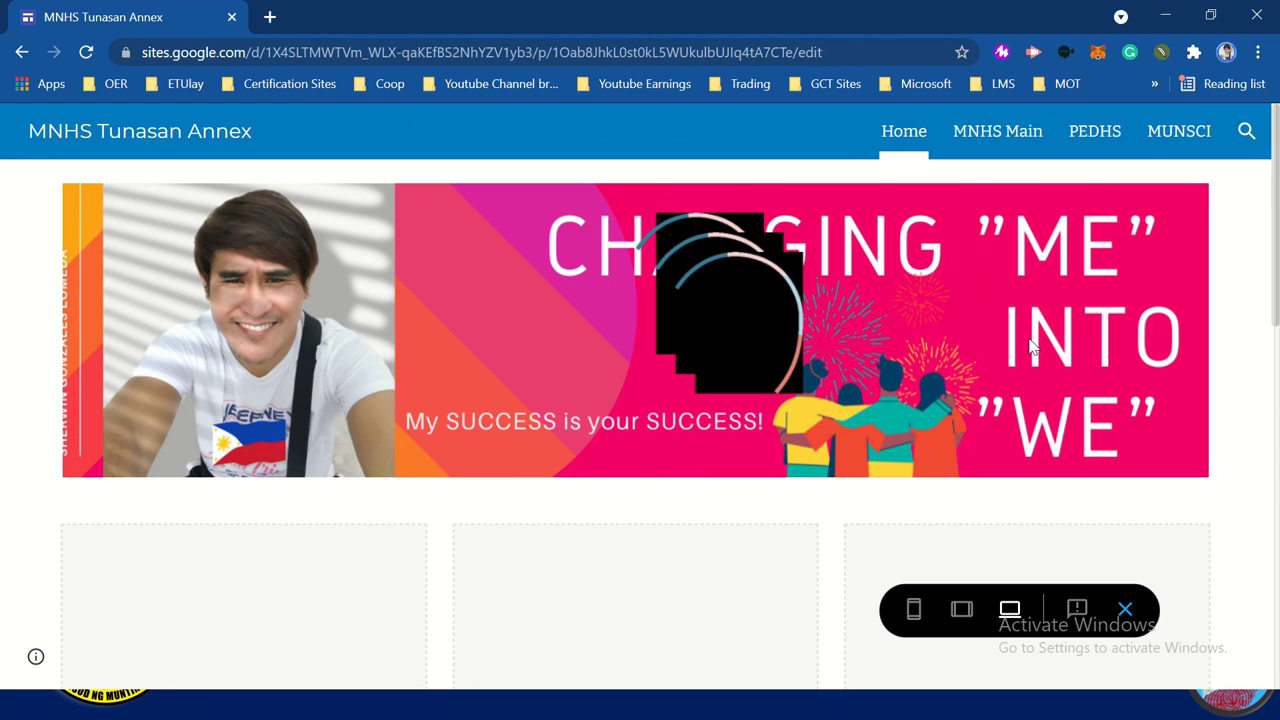
click(1125, 608)
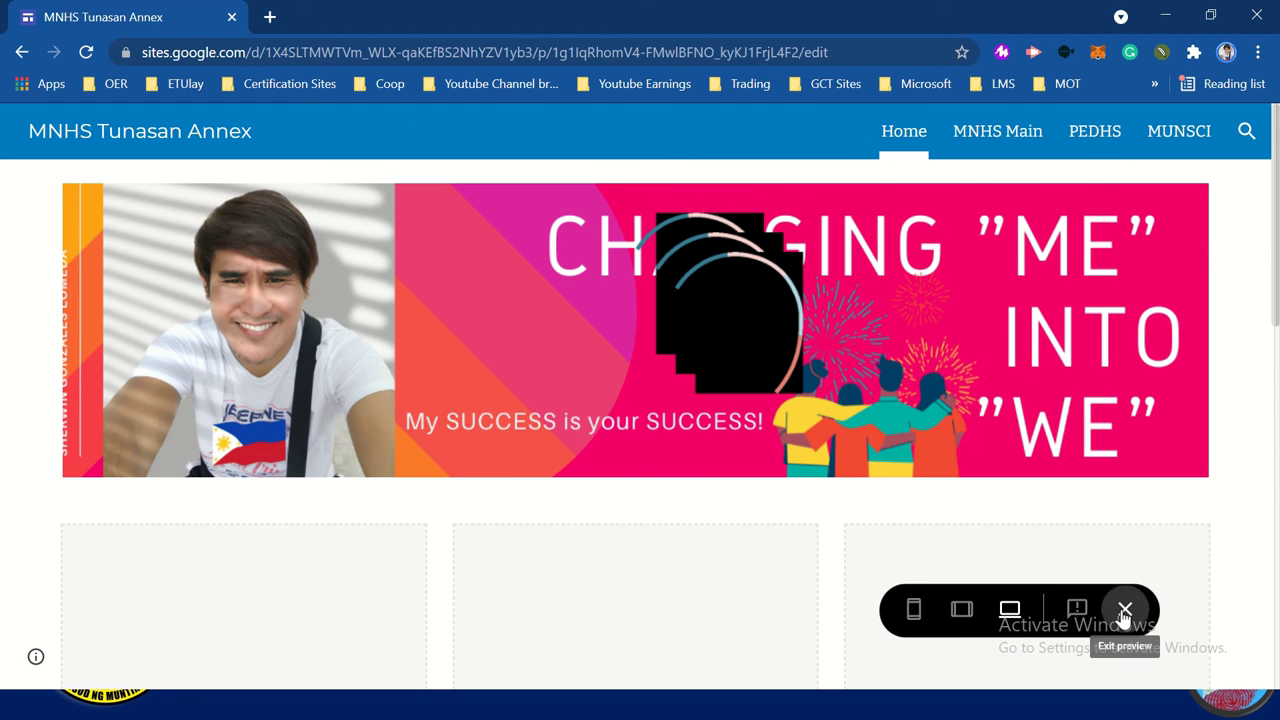
Publish the site with the web address mnhstunasanannex, viewable by anyone at Department of Education.
key(alt+Tab)
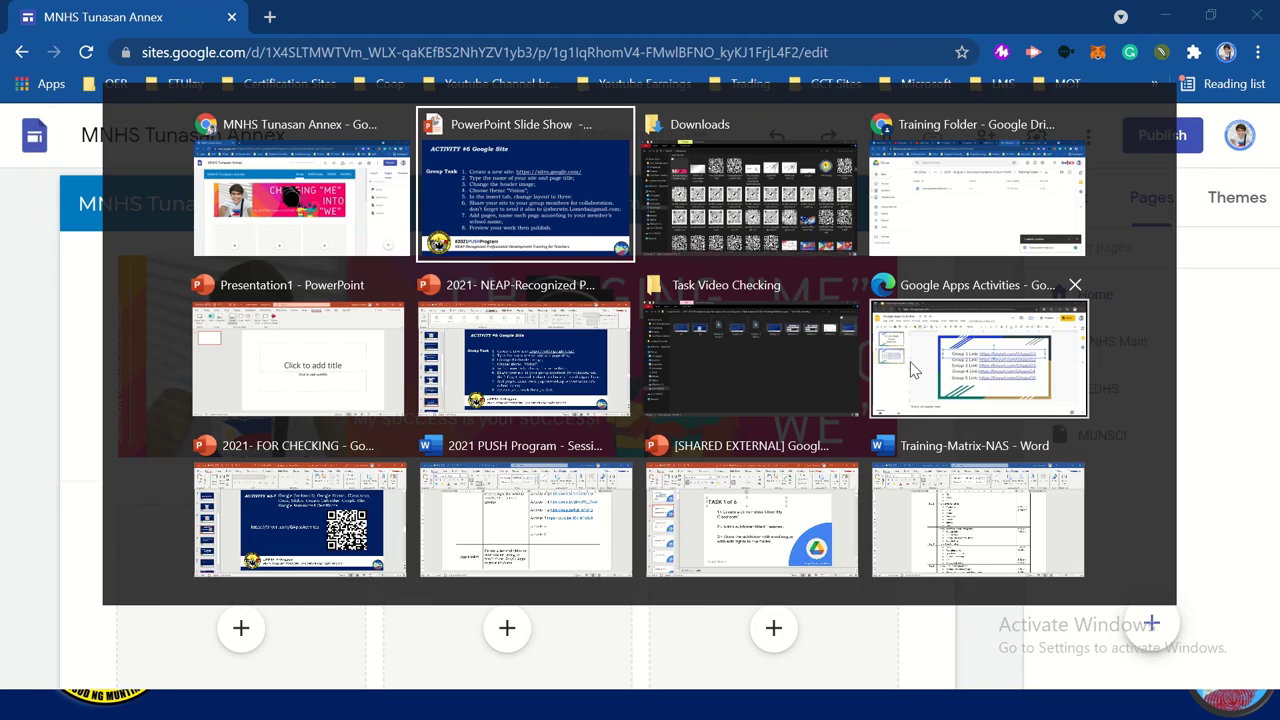
key(alt+Tab)
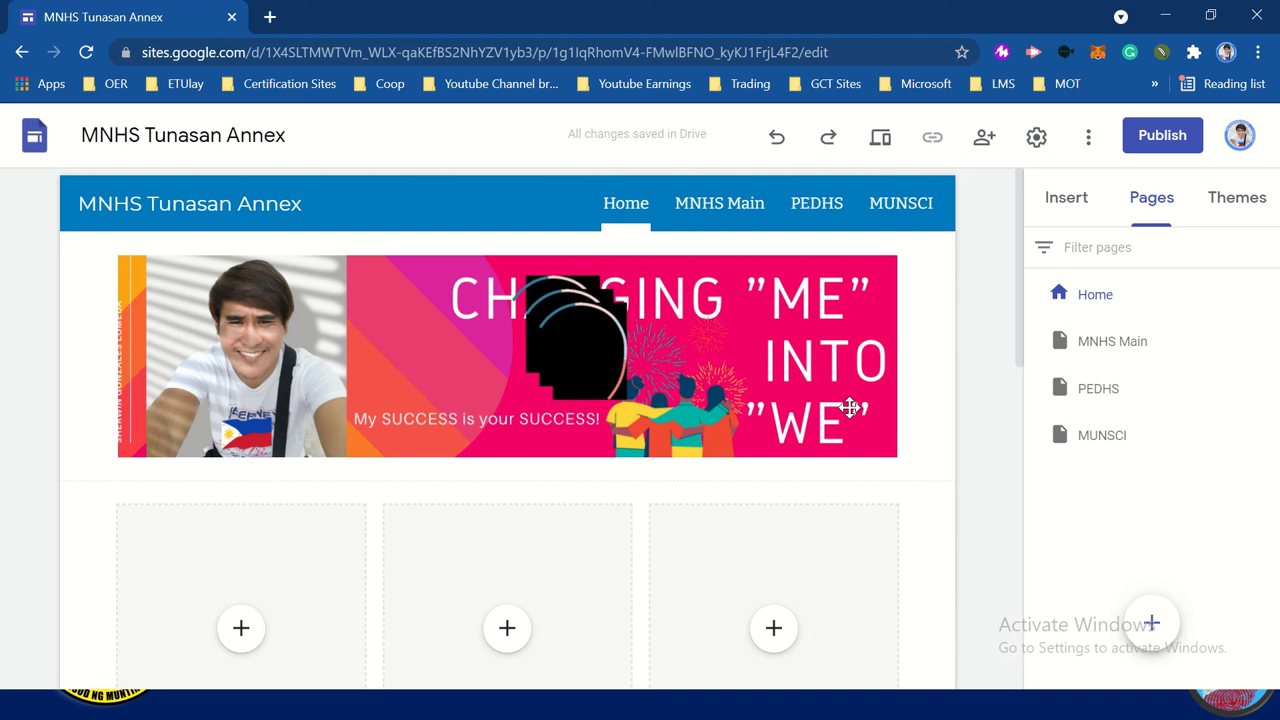
click(1143, 140)
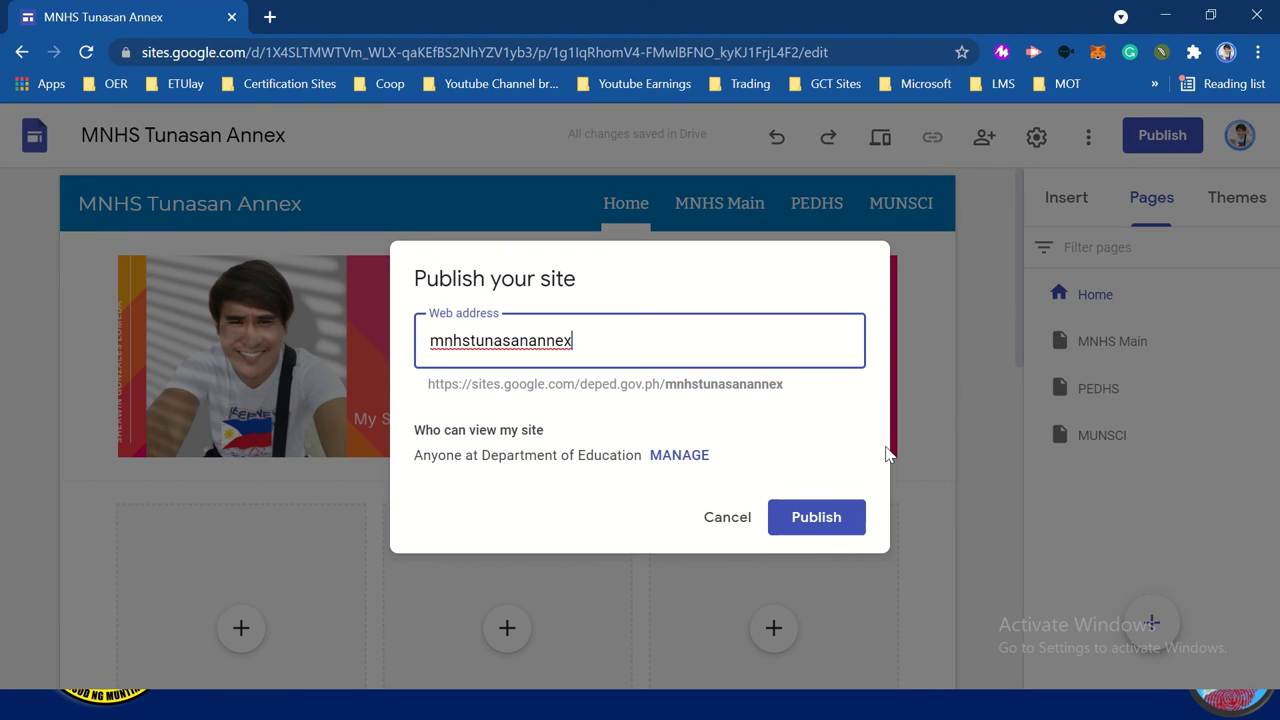
click(823, 523)
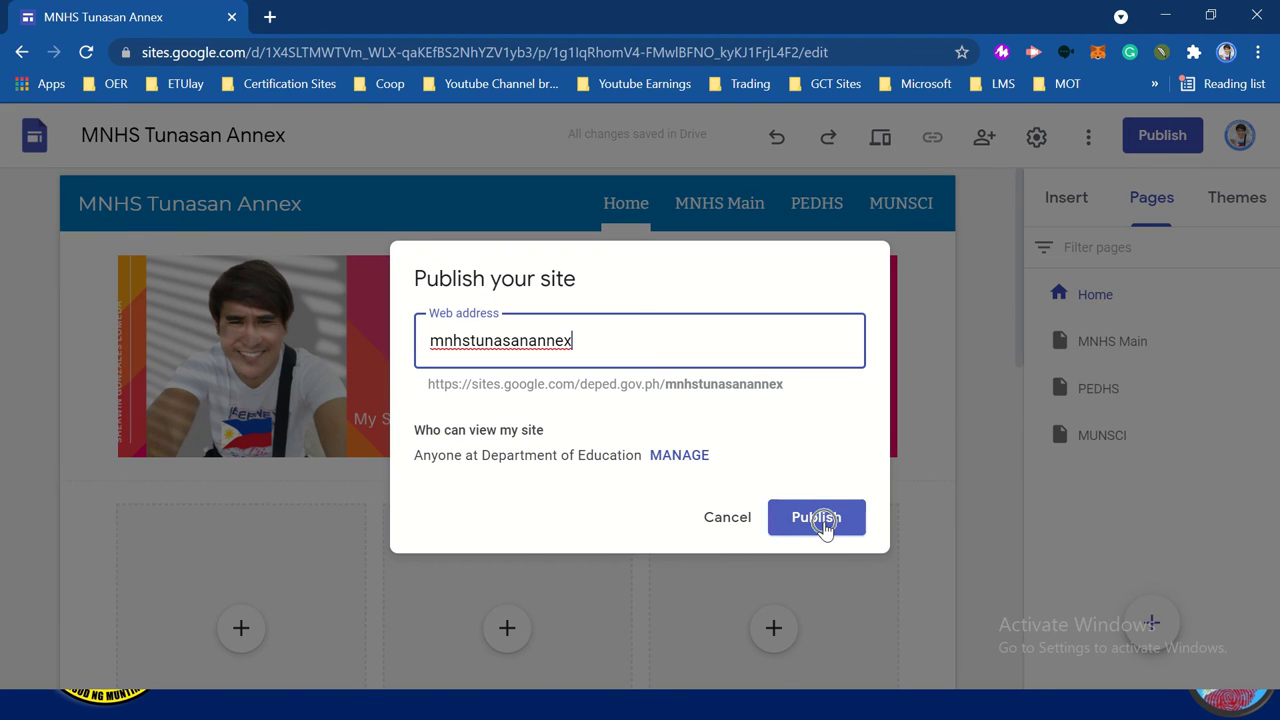
click(824, 525)
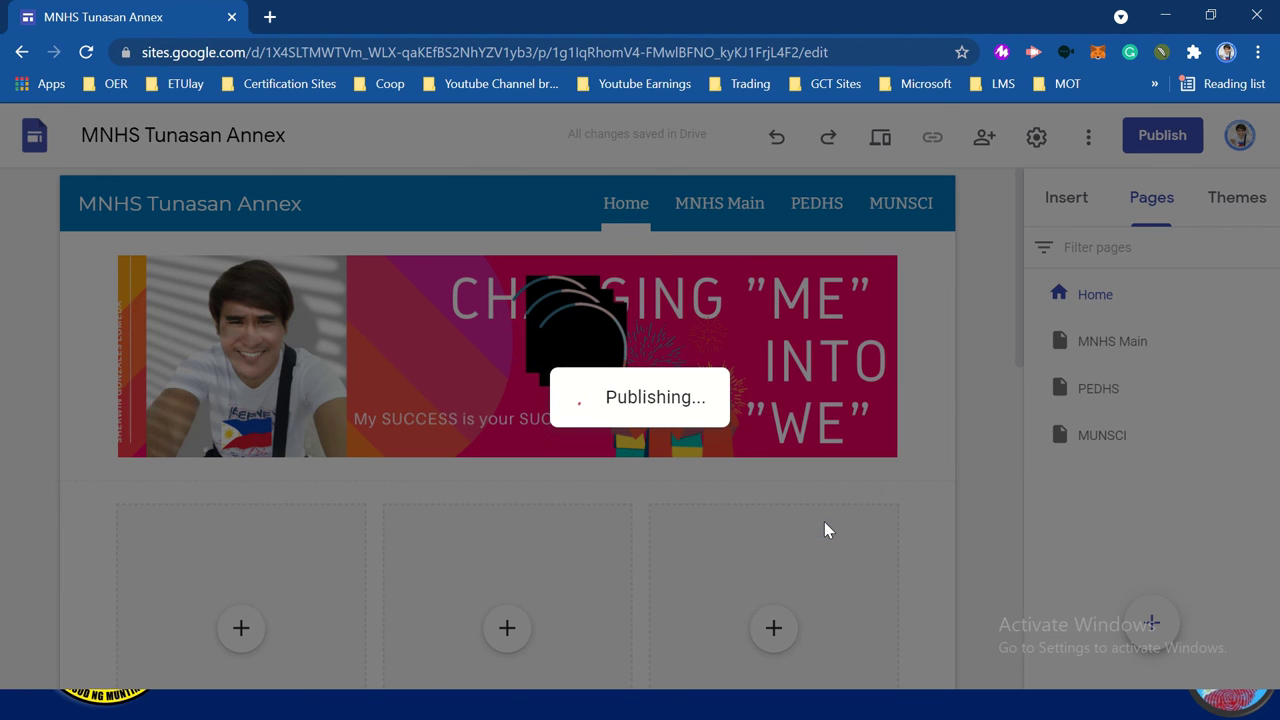